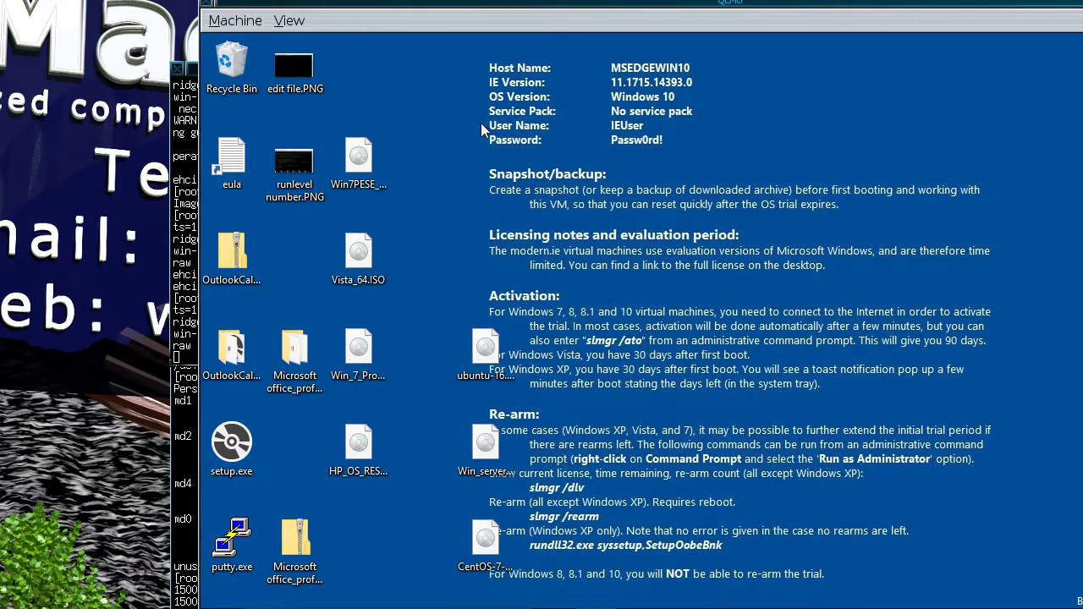
- Stack the /big/qemu xterm above the /big/tmp xterm along the left edge, beside the Windows 10 VM
click(182, 241)
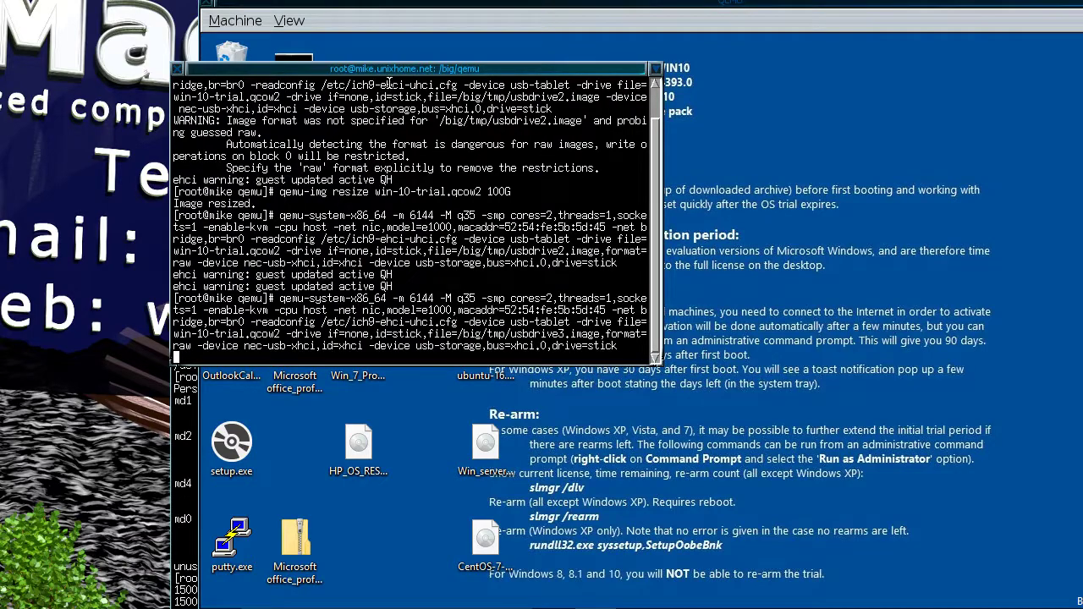
drag(401, 69, 242, 49)
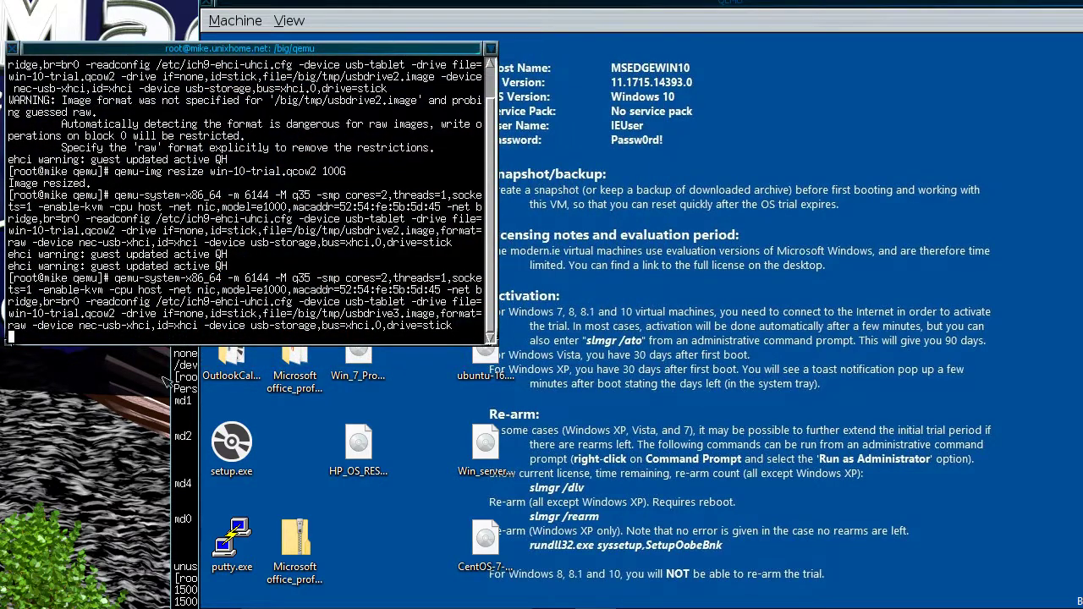
click(178, 381)
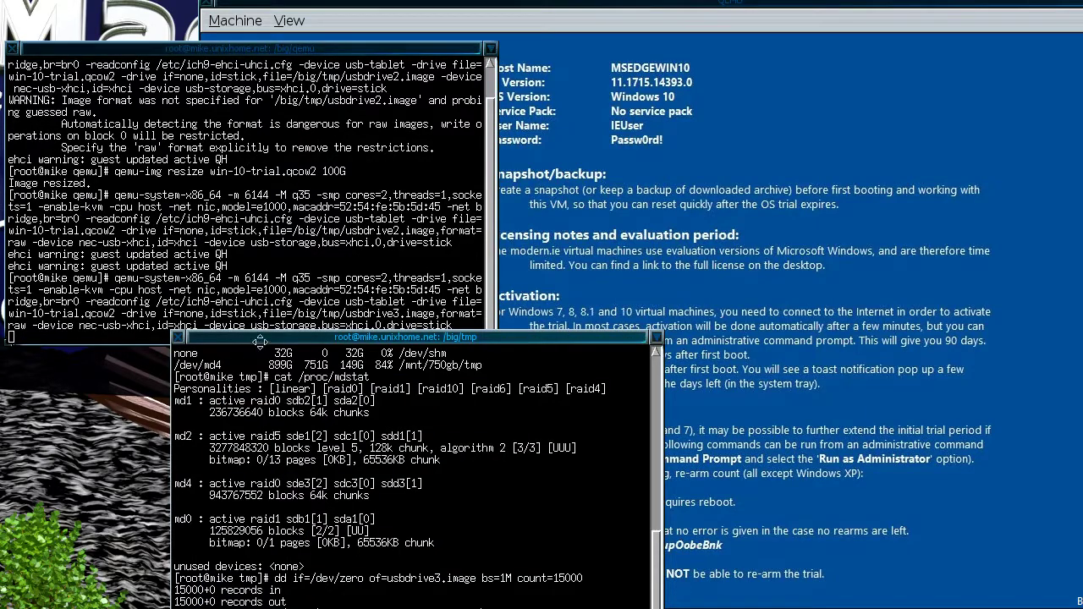
drag(260, 341, 100, 337)
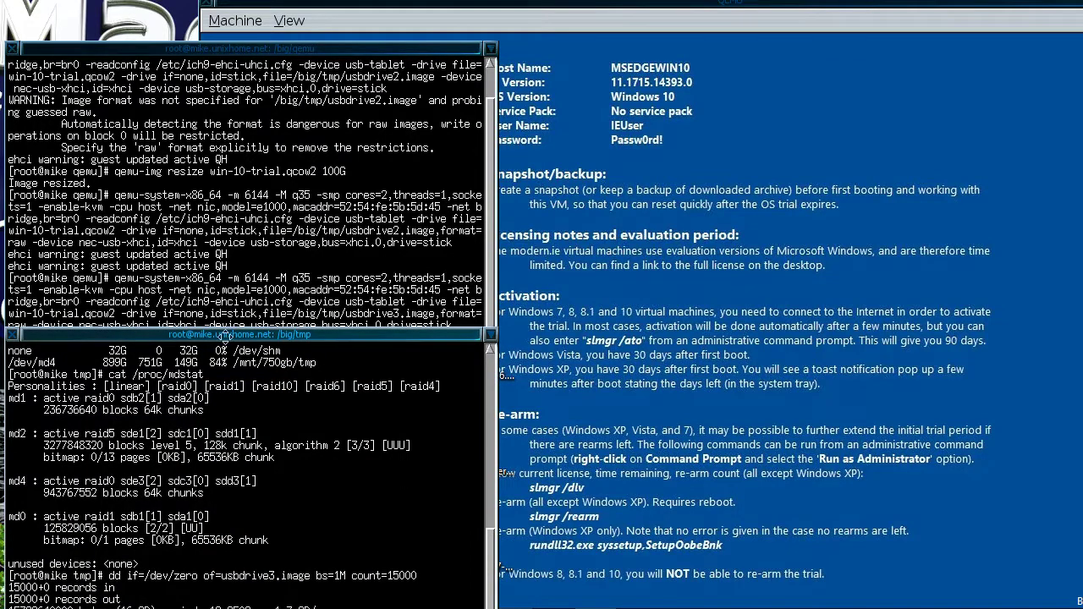
drag(226, 339, 237, 305)
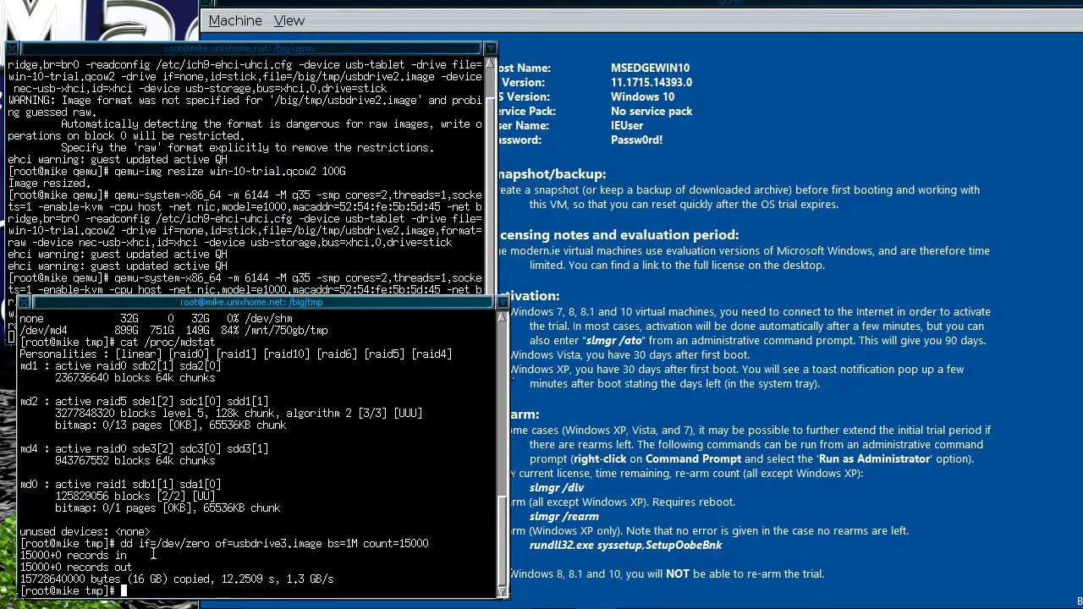
click(286, 256)
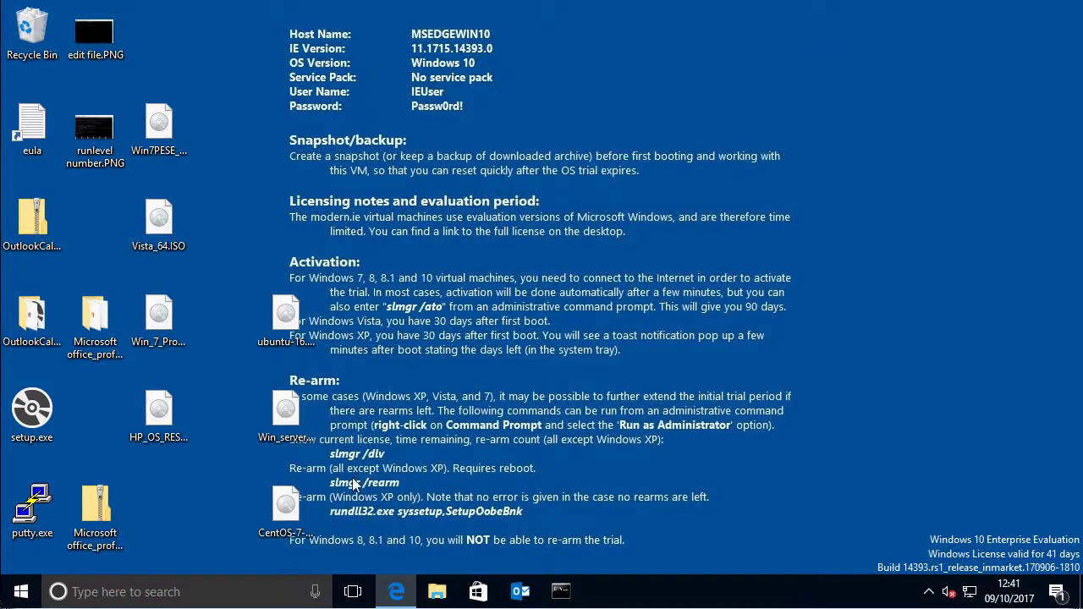
- Briefly open and close File Explorer and the Start menu in the Windows 10 guest
click(448, 598)
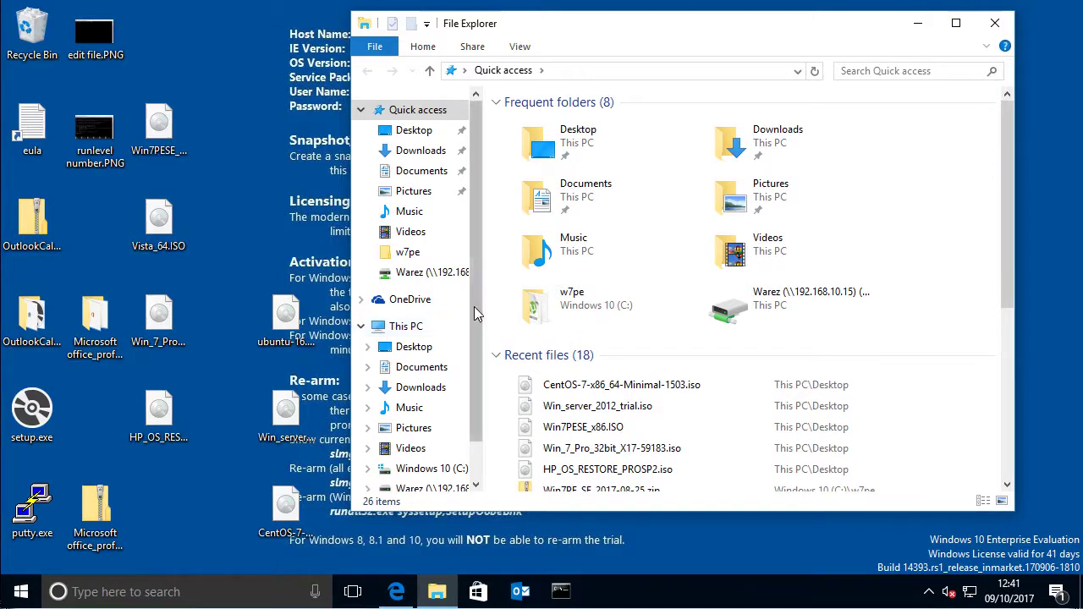
drag(478, 312, 483, 261)
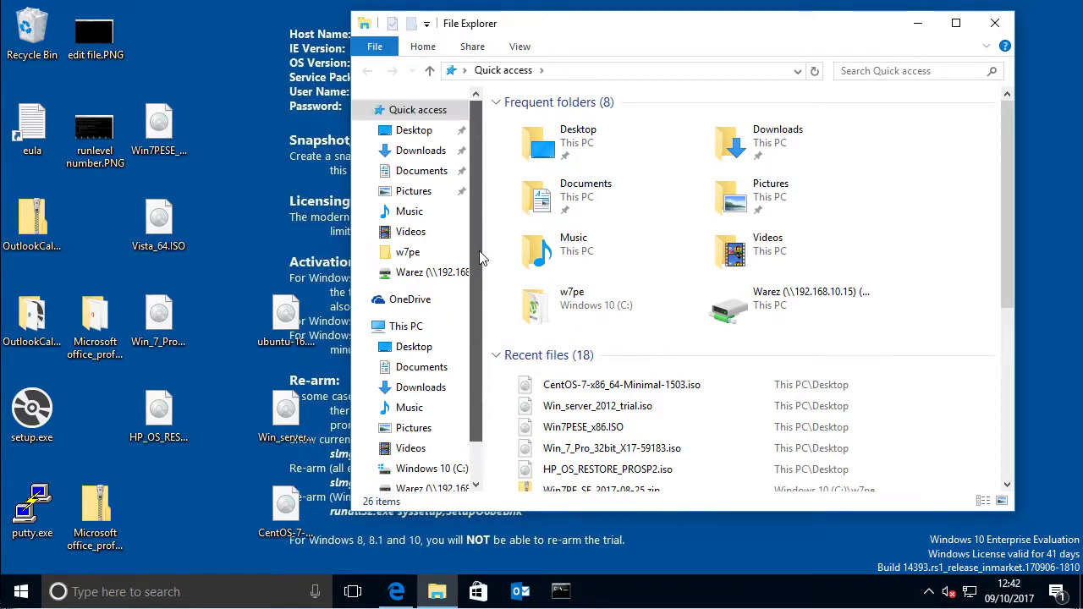
click(995, 23)
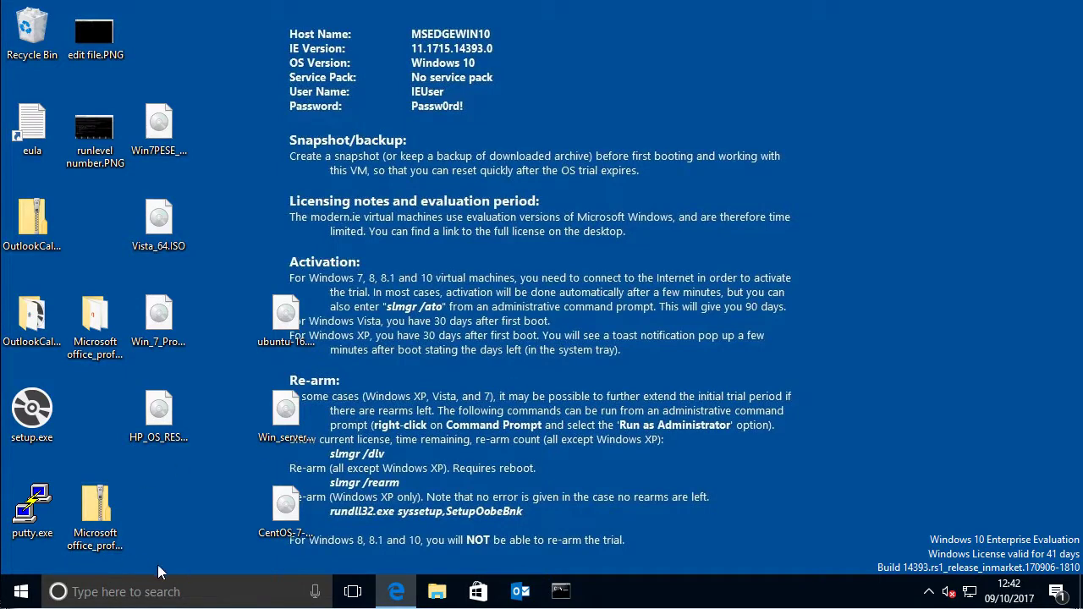
click(19, 594)
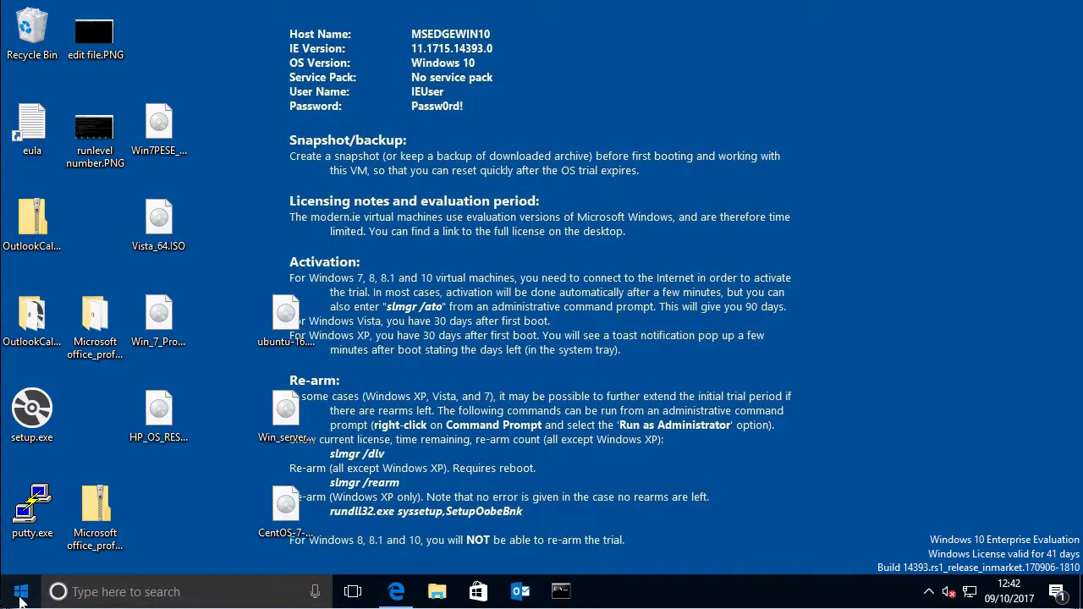
click(939, 121)
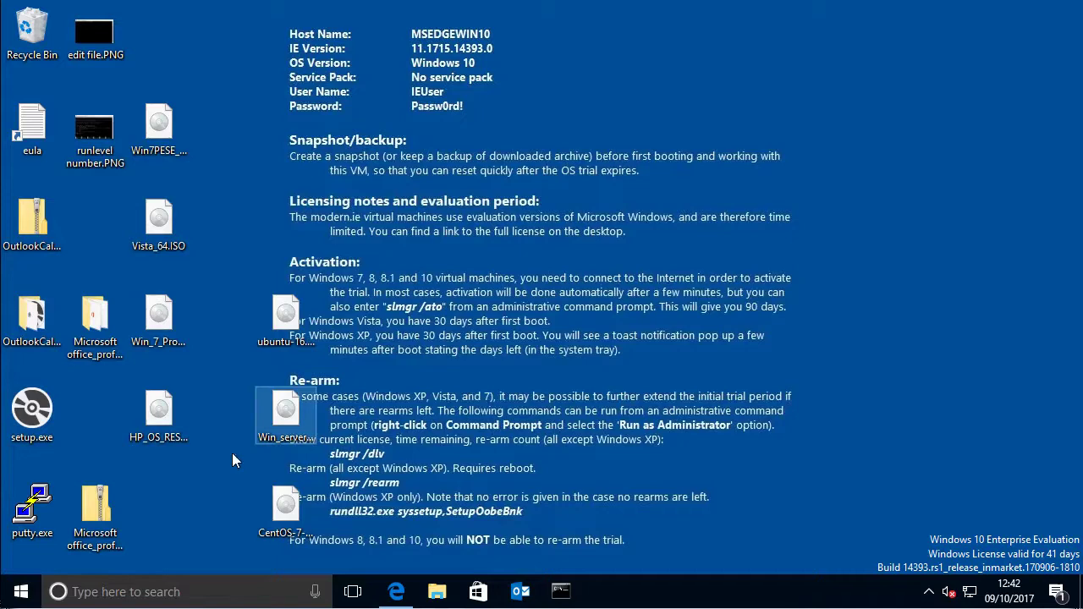
- Launch Disk Management from the Win+X menu and initialize the 14.65 GB Disk 1 as MBR
right_click(18, 596)
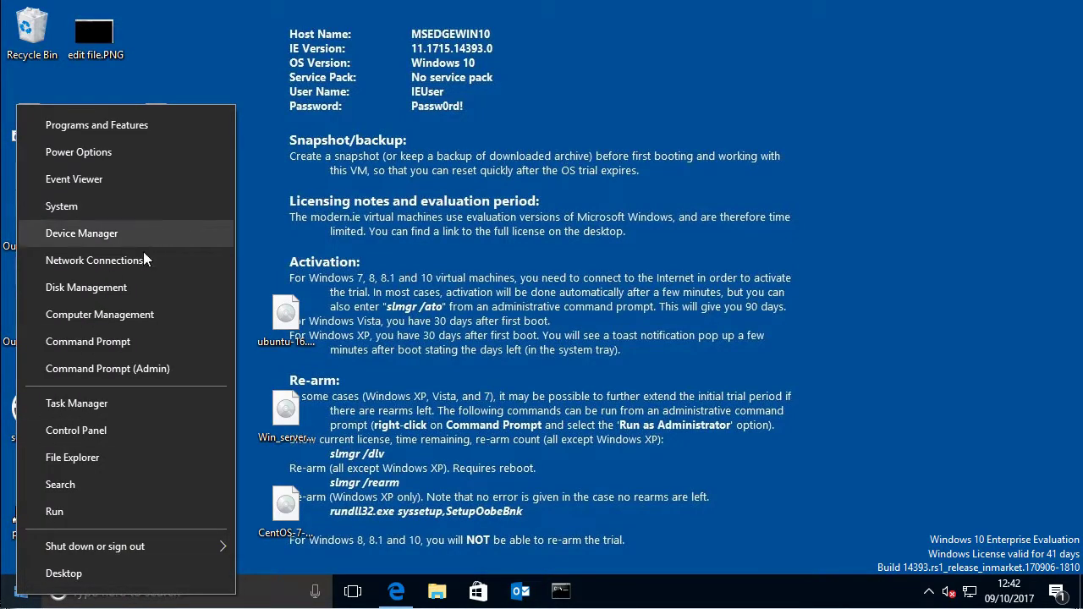
click(148, 289)
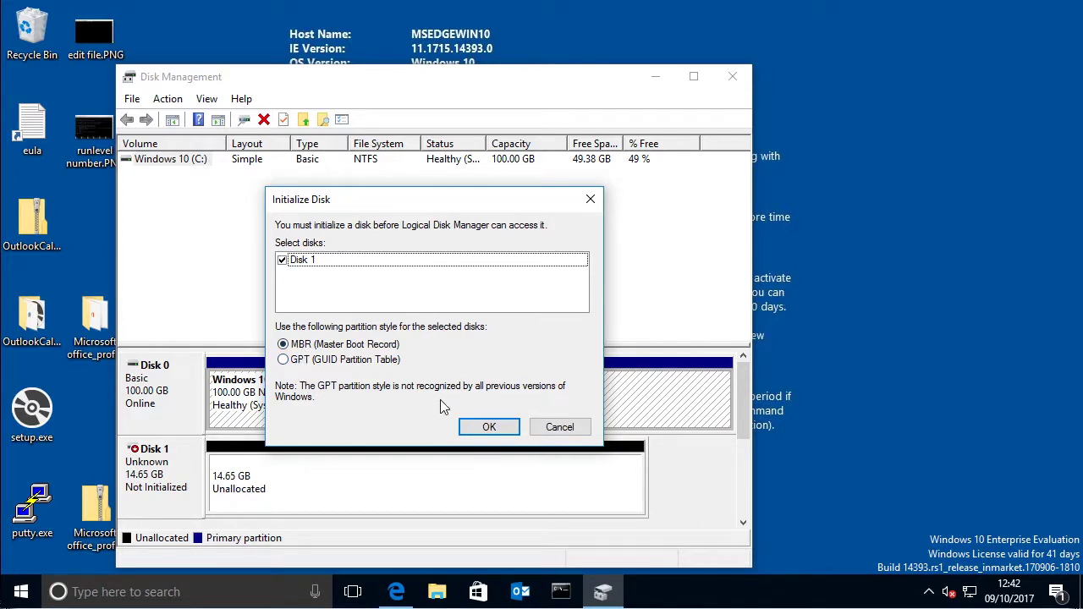
click(489, 427)
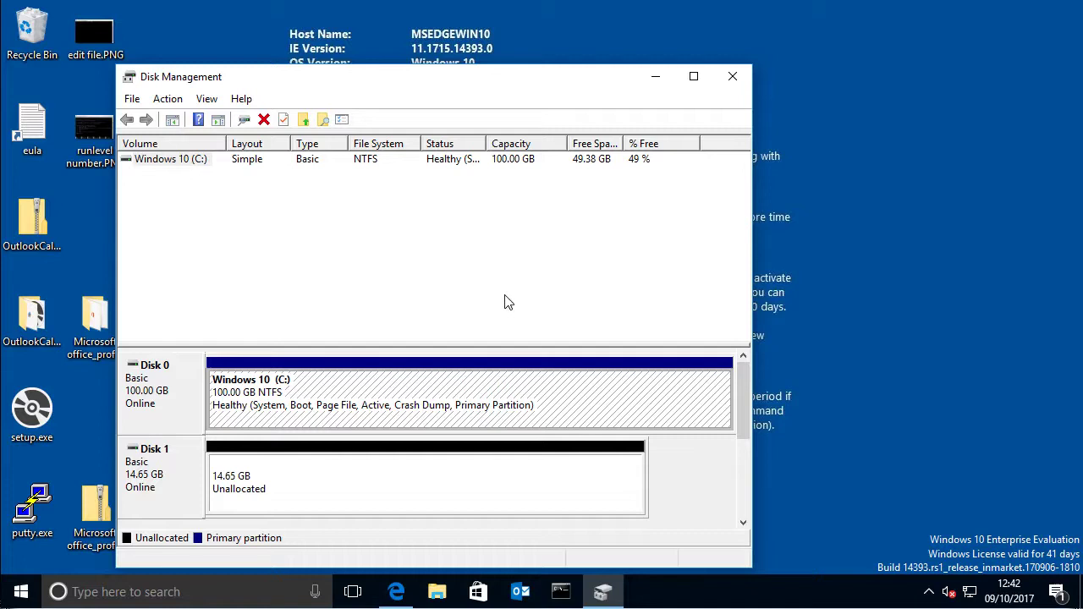
drag(549, 77, 712, 20)
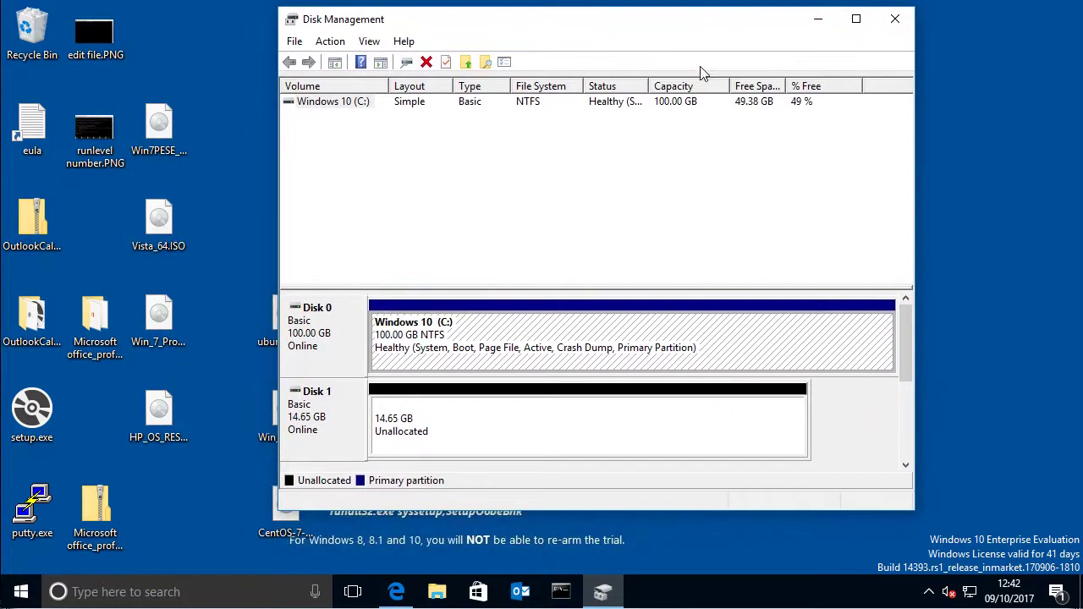
- Create a New Simple Volume on Disk 1 using the full 14997 MB, default letter, NTFS quick format
right_click(539, 426)
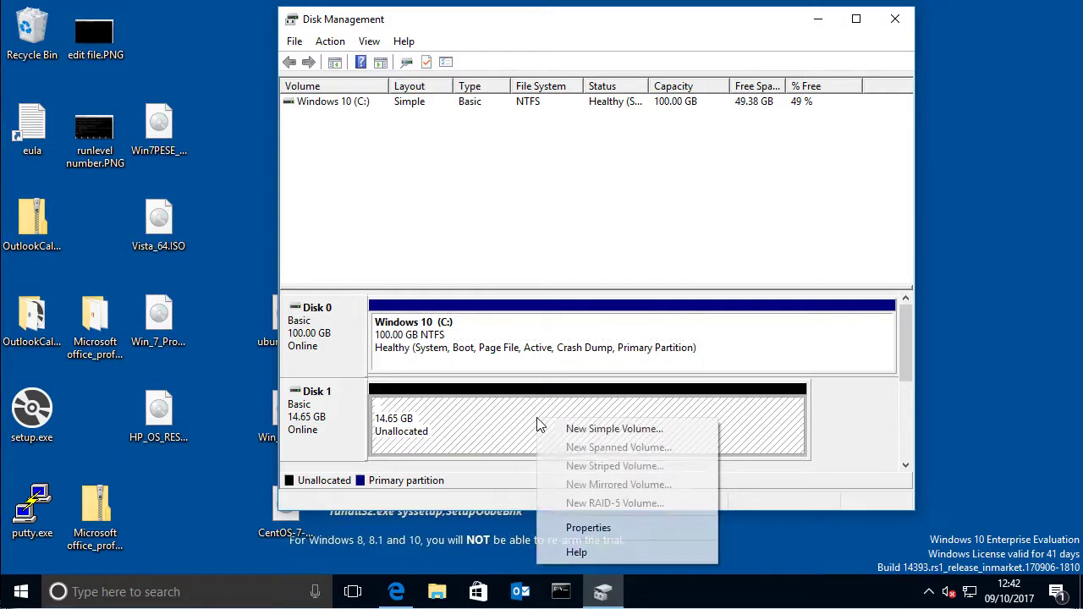
click(582, 430)
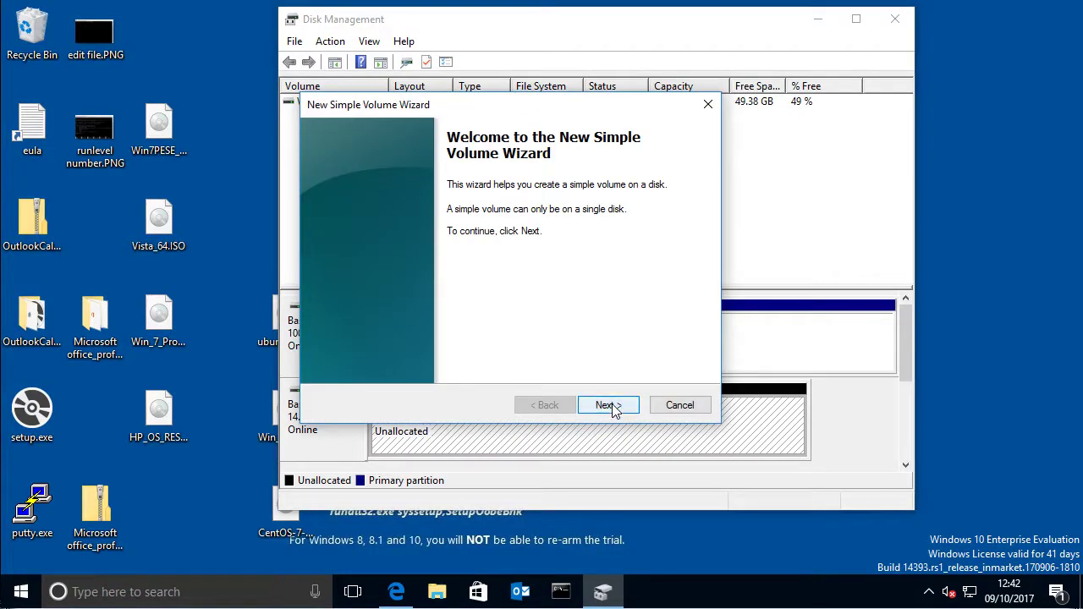
click(608, 406)
click(608, 405)
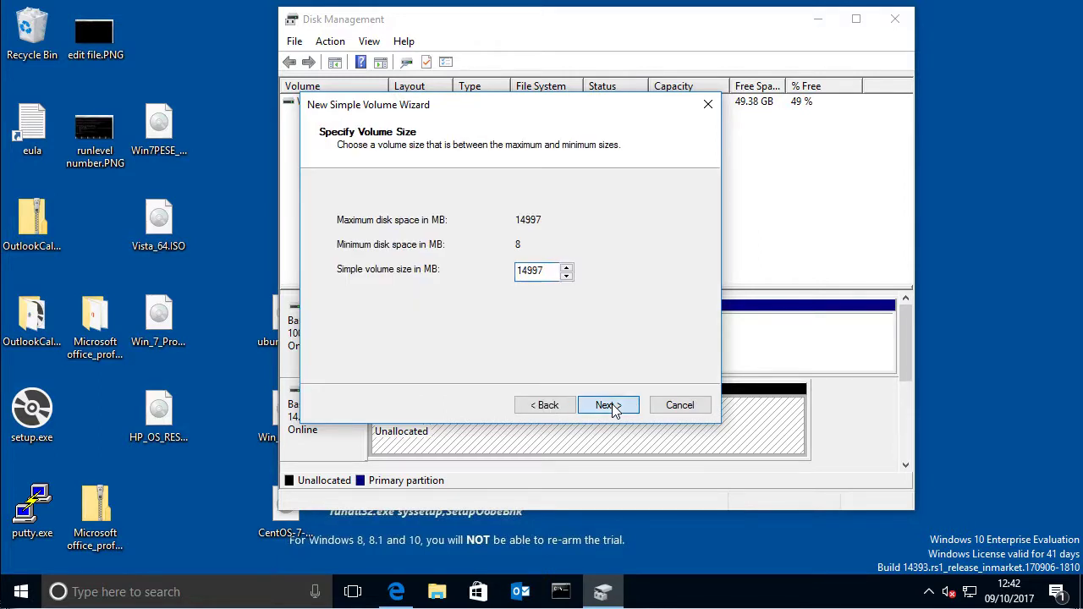
click(608, 405)
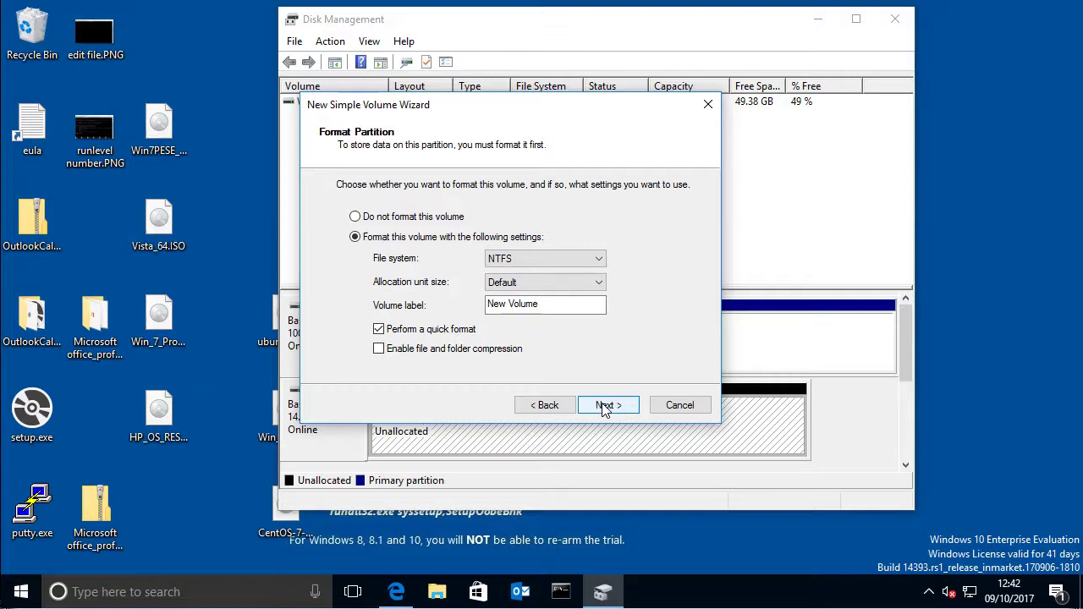
click(604, 408)
click(603, 407)
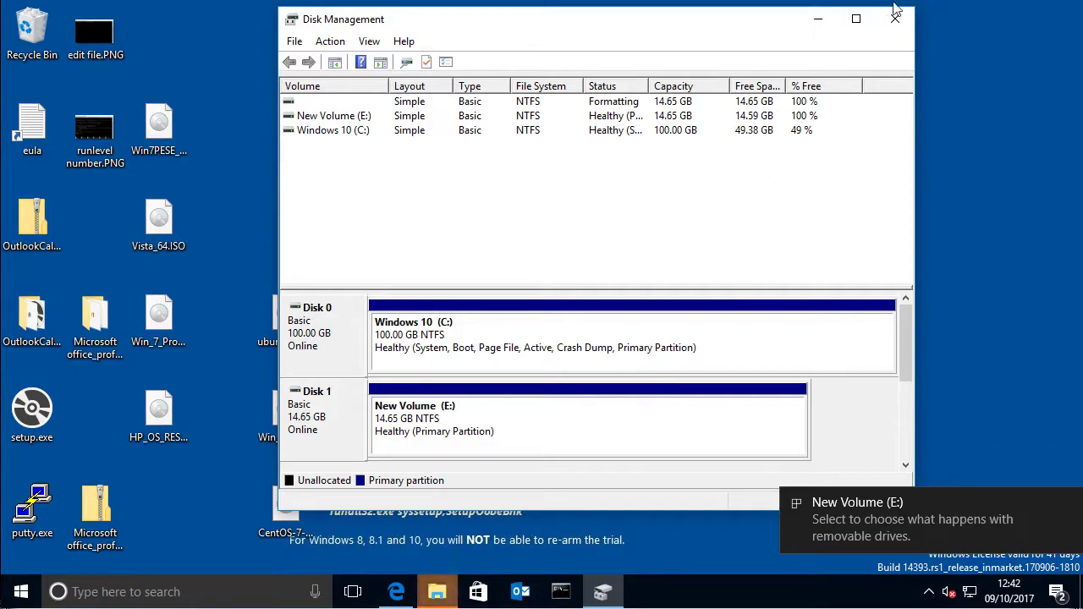
- Close Disk Management, dismiss the format prompt for drive E:, and return to Edge
click(894, 19)
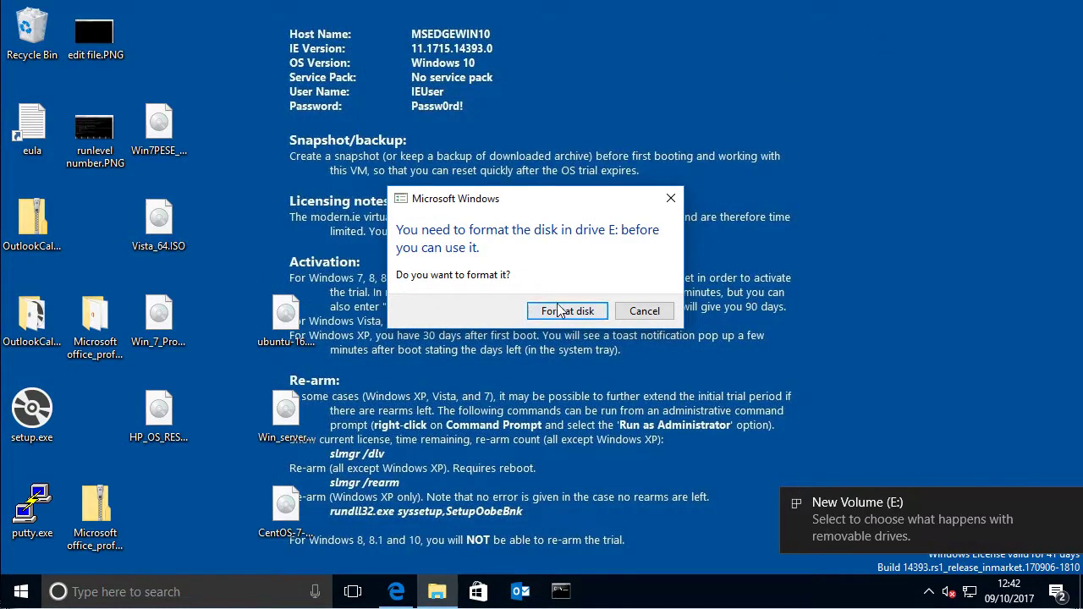
click(641, 310)
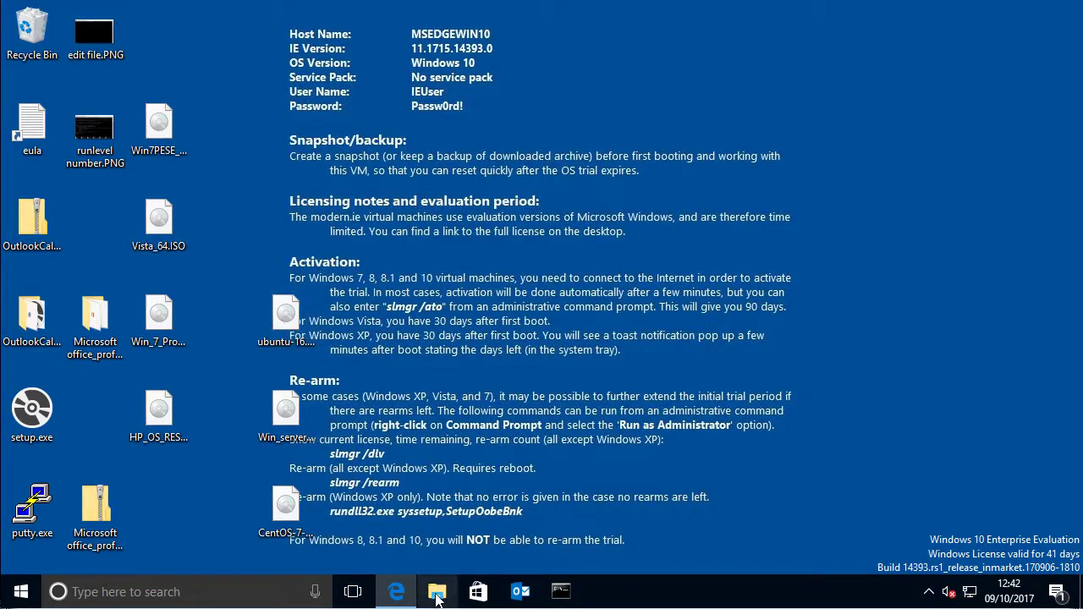
click(401, 594)
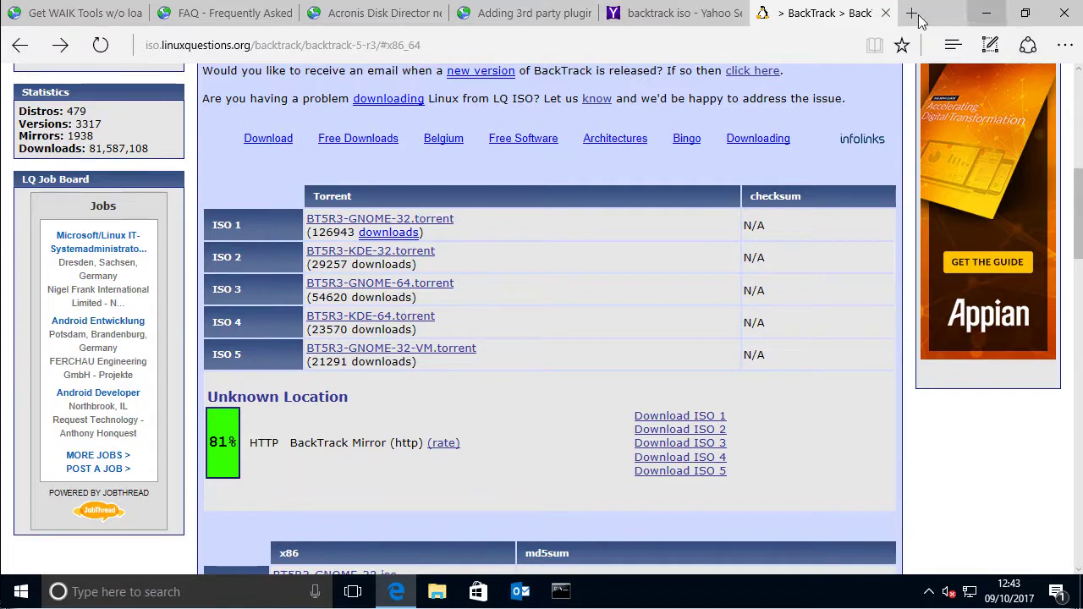
- Close the BackTrack tab and replace the Yahoo query 'backtrack iso' with 'winsetupfromusb'
click(884, 13)
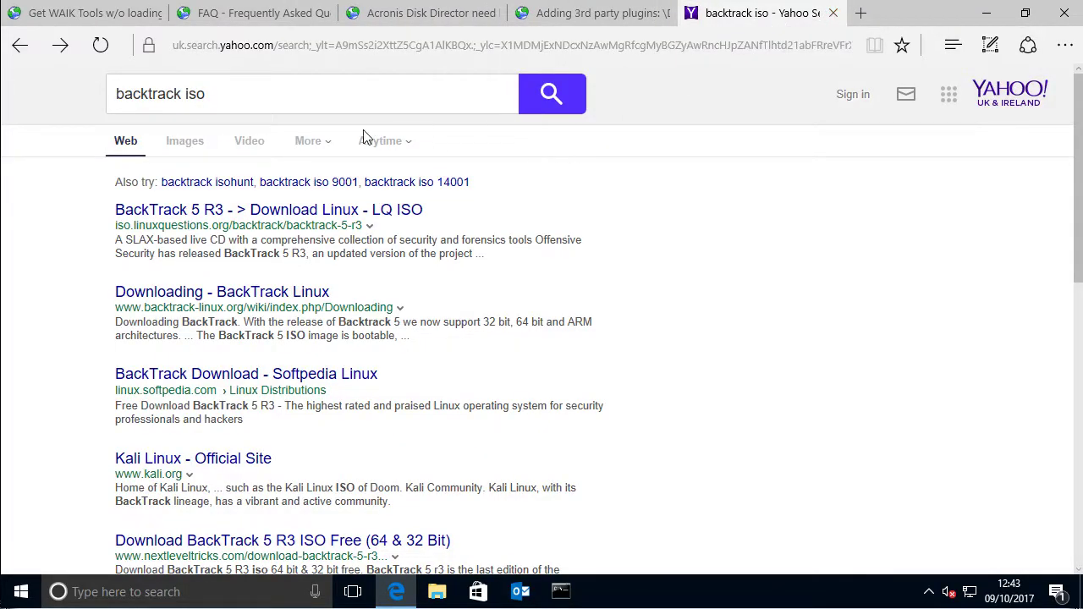
drag(253, 91, 127, 95)
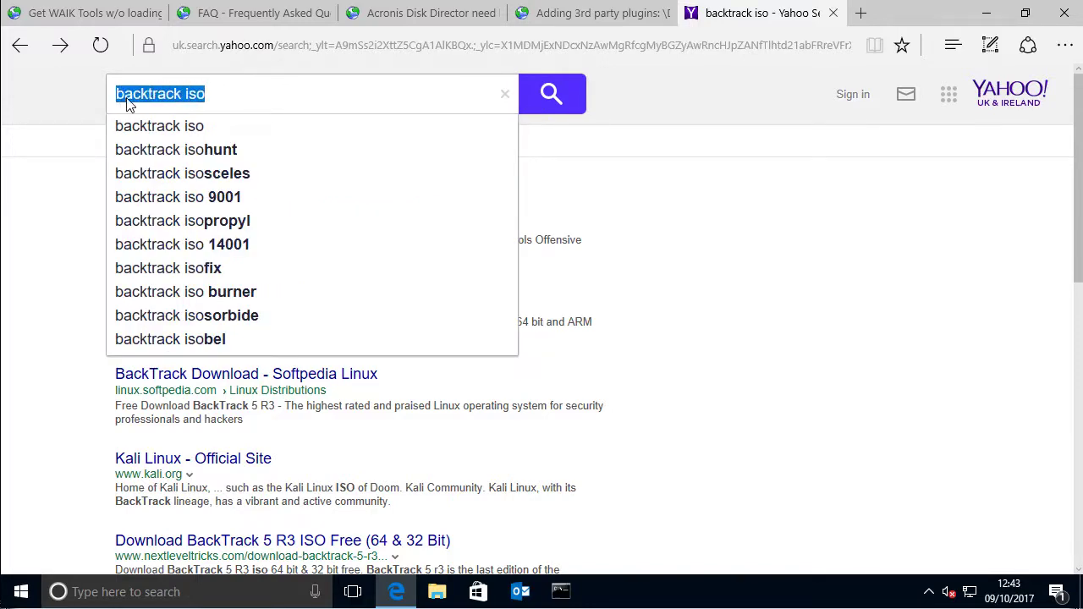
text(winset)
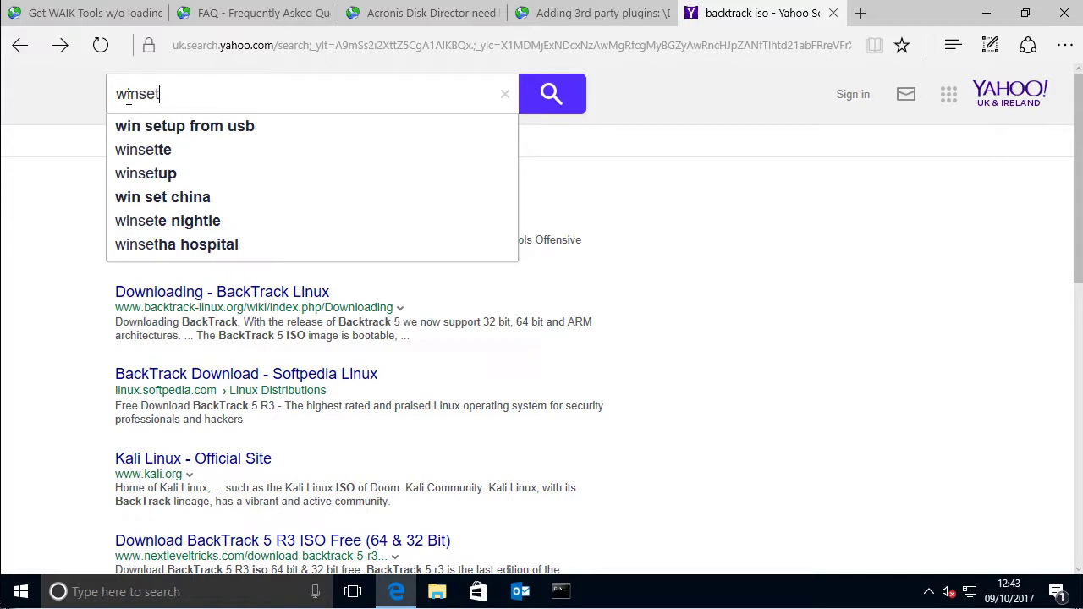
text(upusb)
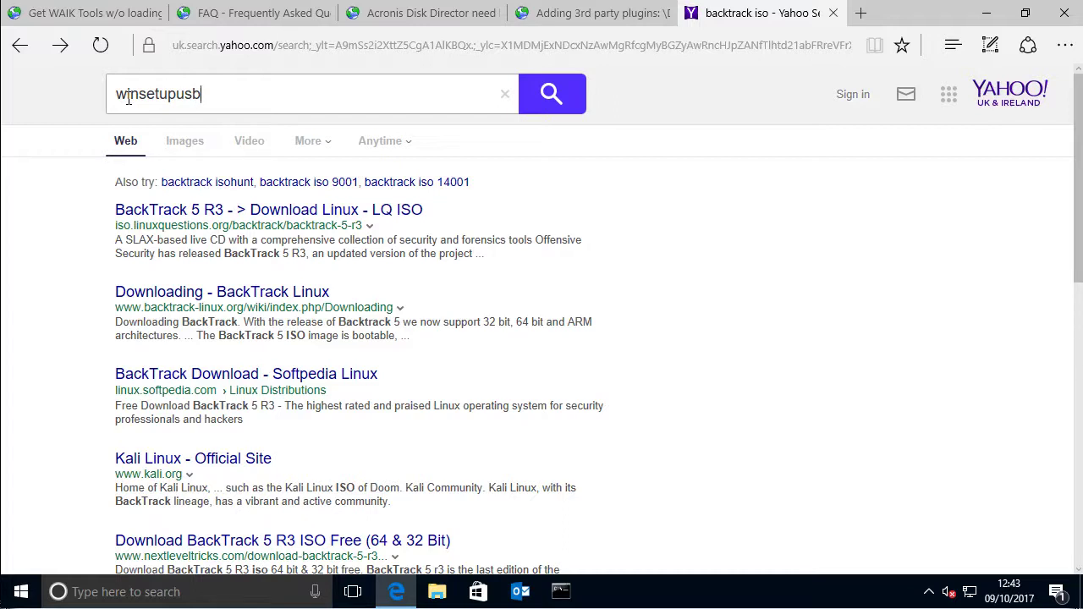
text(from)
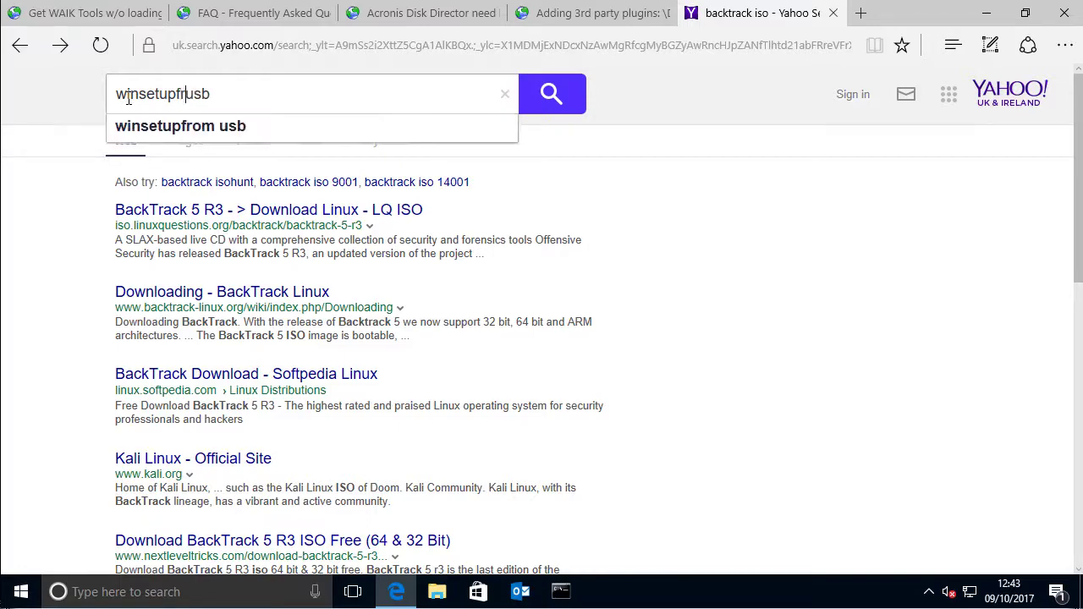
key(Return)
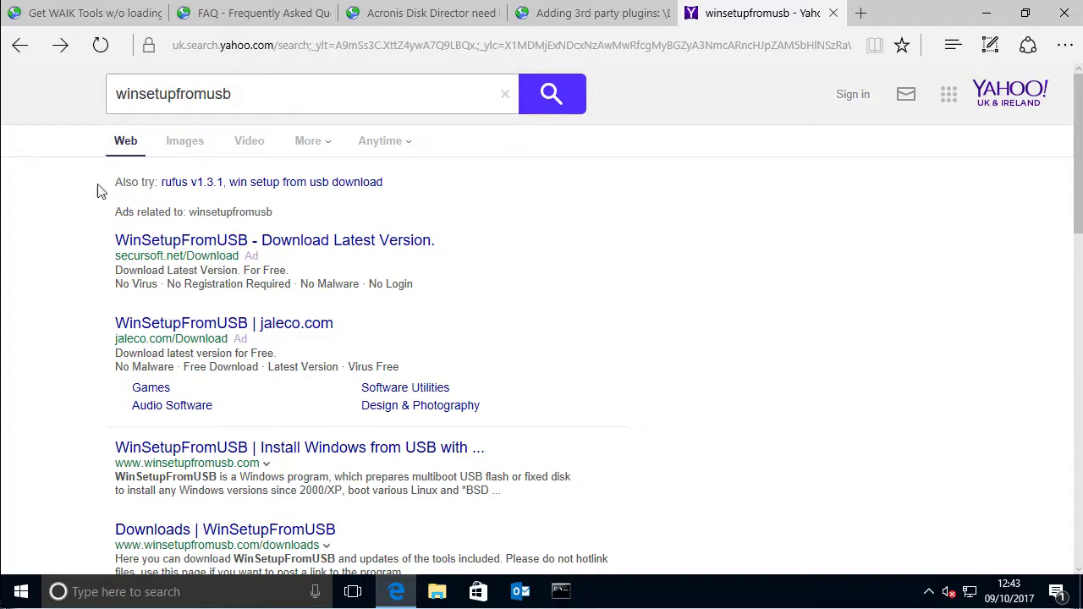
- Open the 'Downloads | WinSetupFromUSB' result and follow the WinSetupFromUSB 1.8.exe link
scroll(218, 370, down, 2)
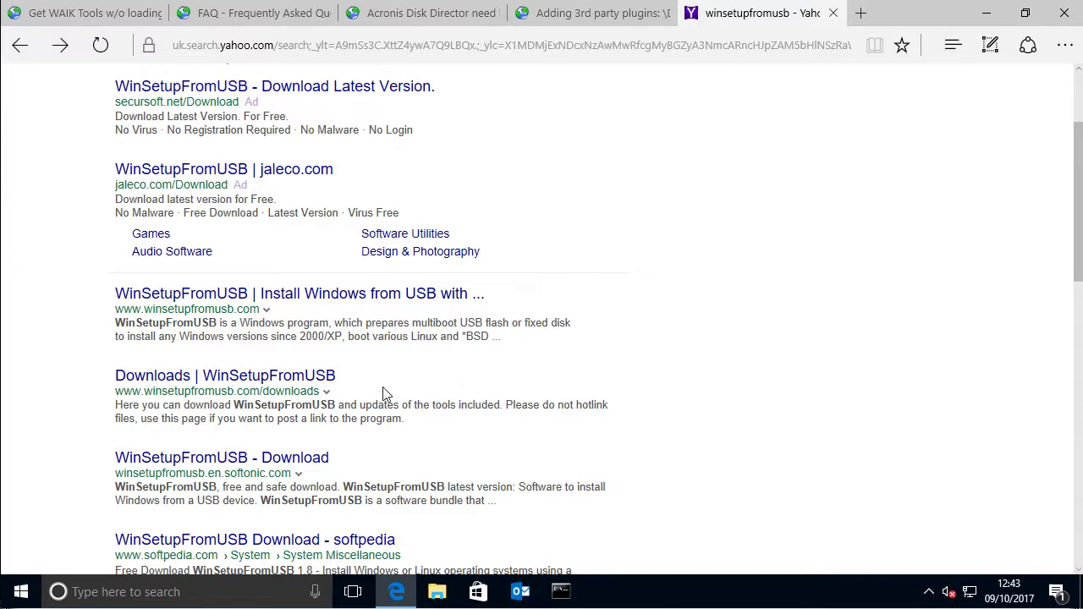
click(259, 376)
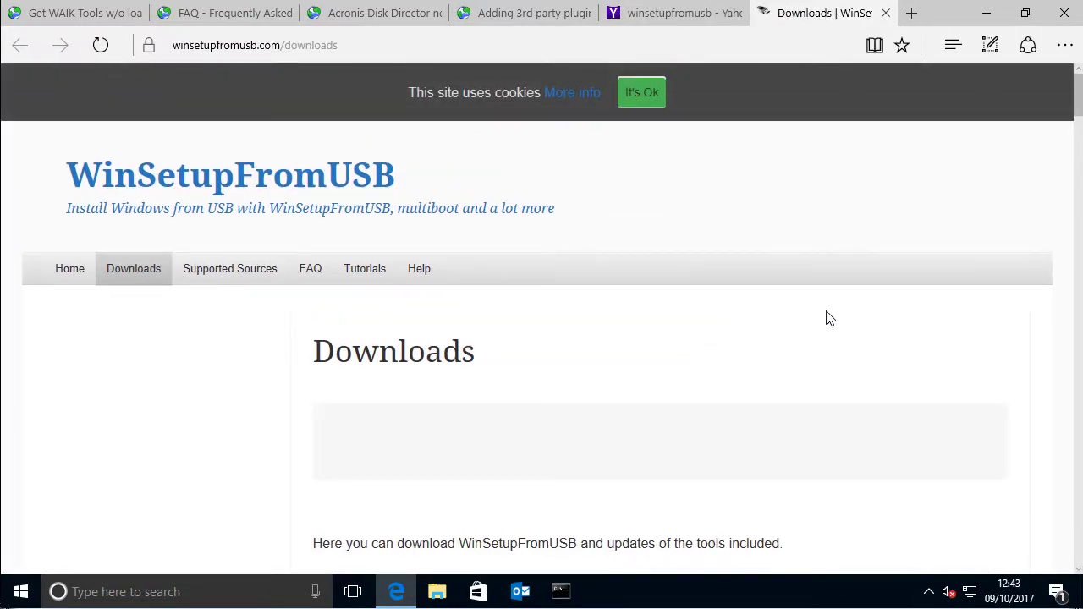
scroll(826, 318, down, 3)
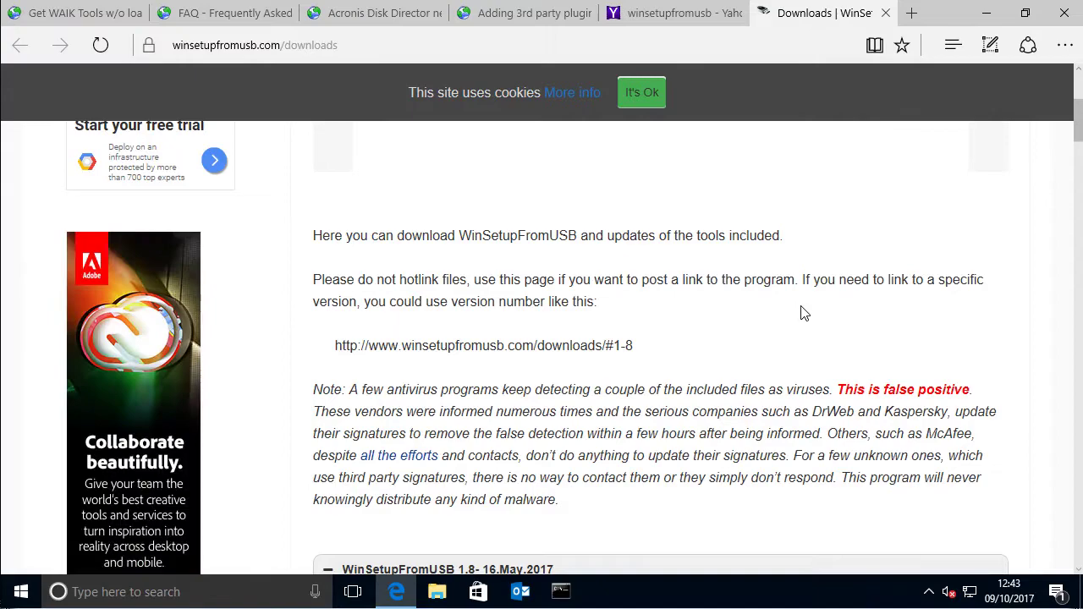
scroll(803, 313, down, 3)
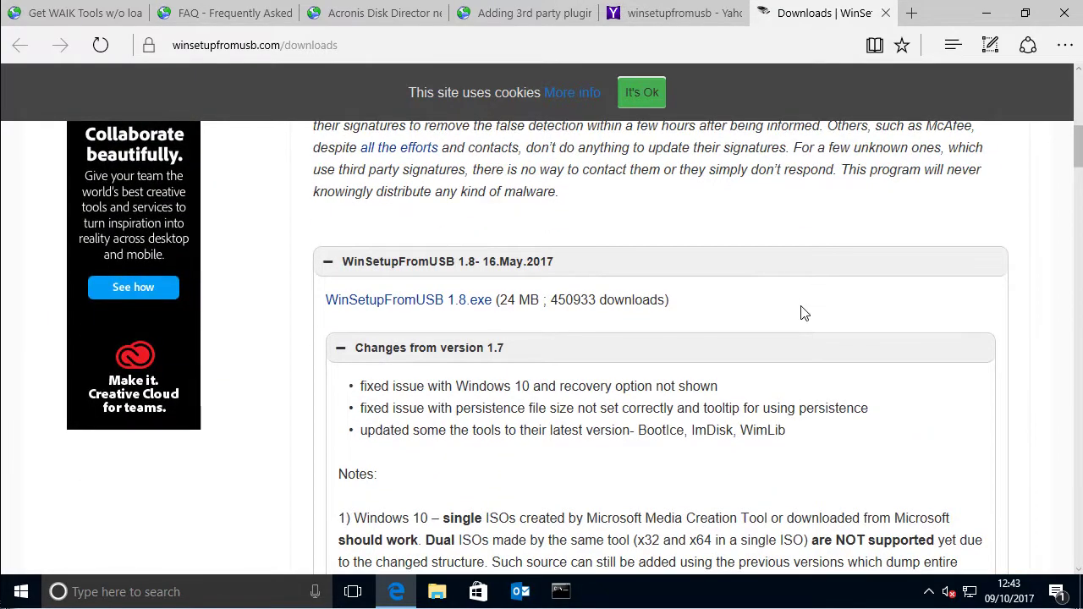
scroll(804, 313, down, 1)
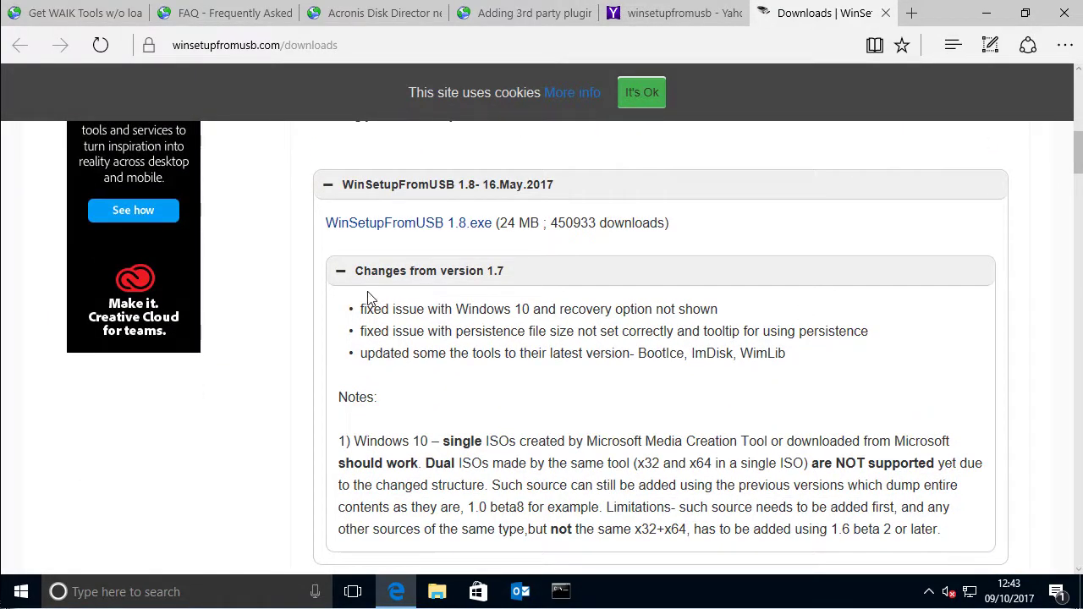
click(437, 227)
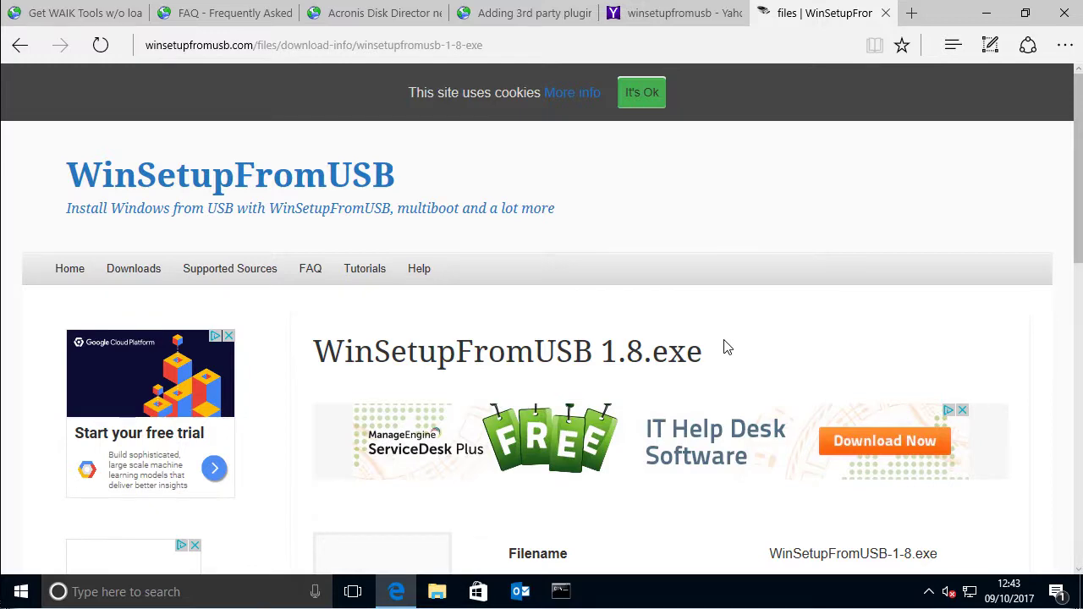
scroll(721, 349, down, 3)
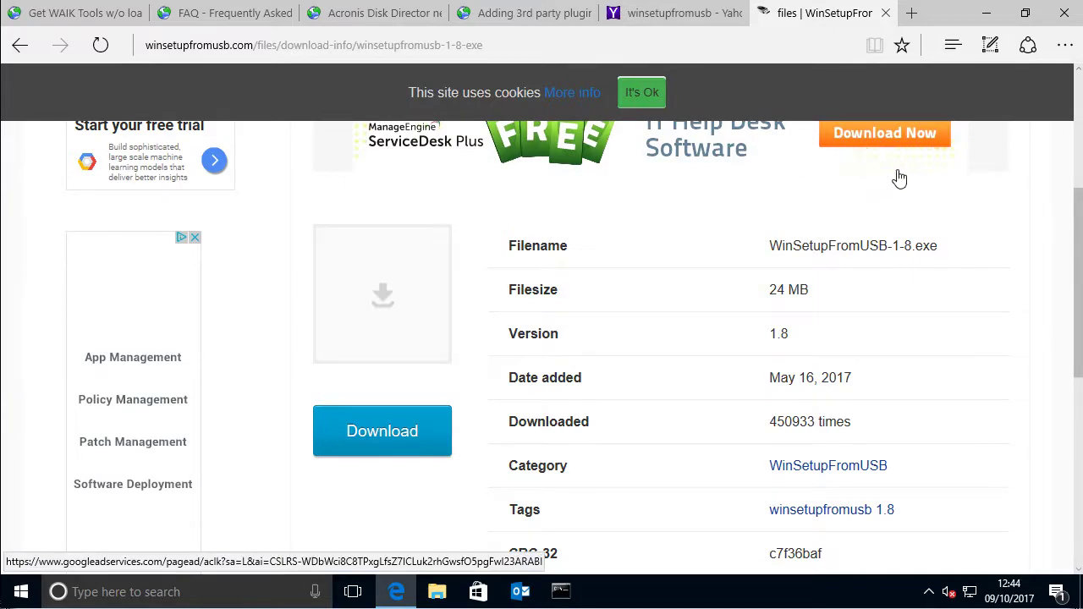
- Save WinSetupFromUSB-1-8.exe to the Desktop via Save as, then minimise Edge
scroll(618, 417, up, 3)
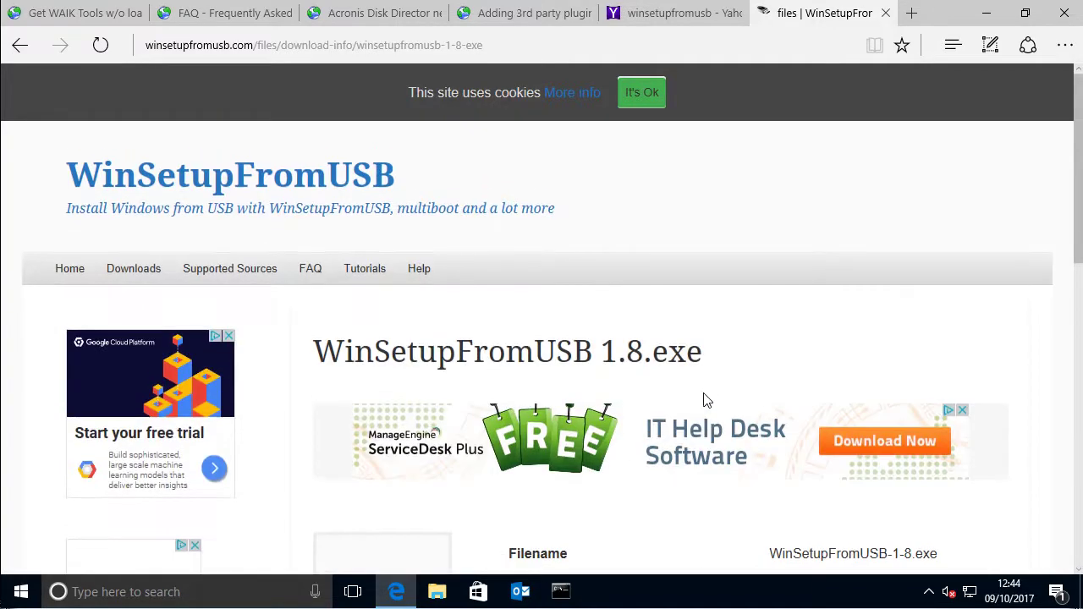
scroll(710, 380, down, 3)
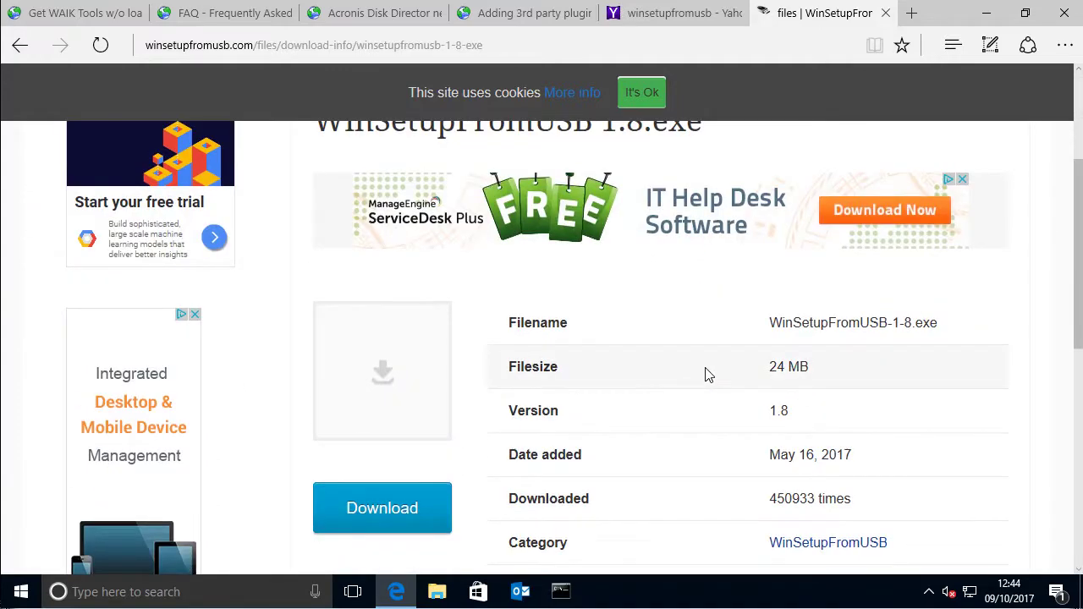
scroll(709, 374, down, 3)
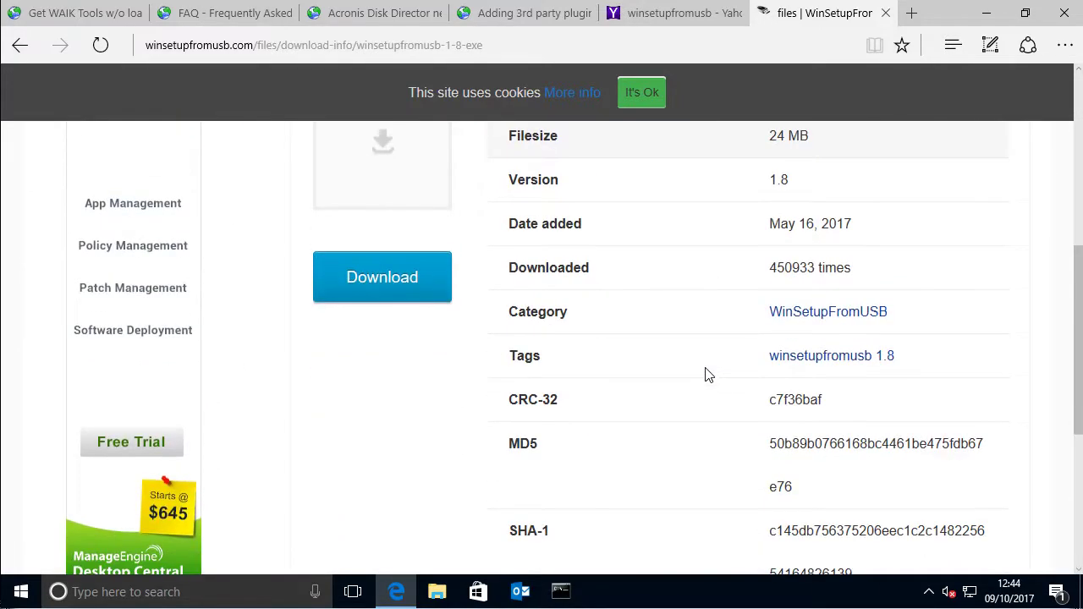
scroll(709, 375, up, 2)
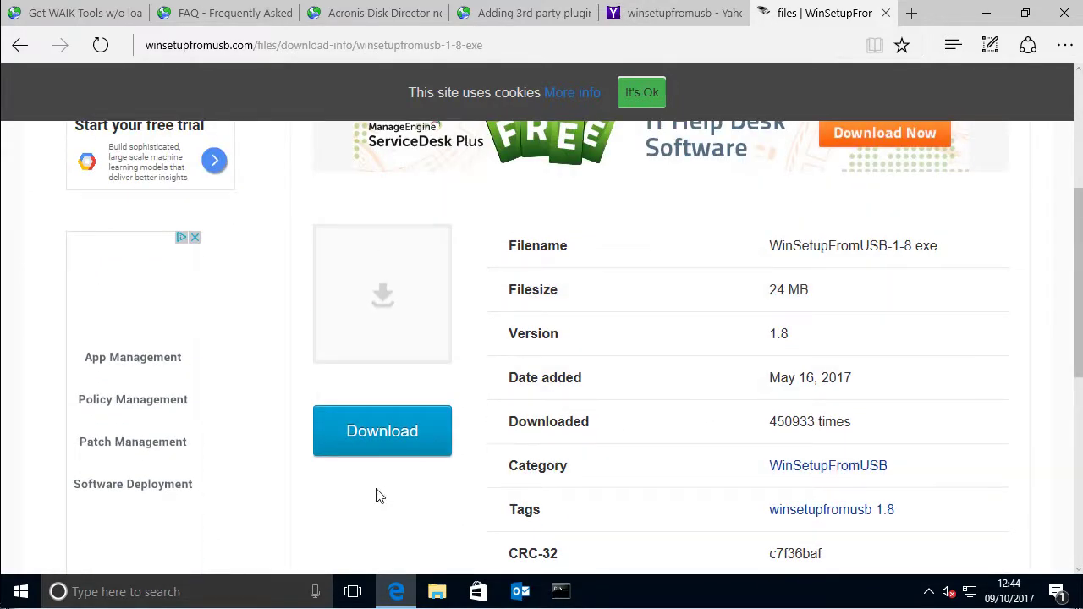
click(383, 433)
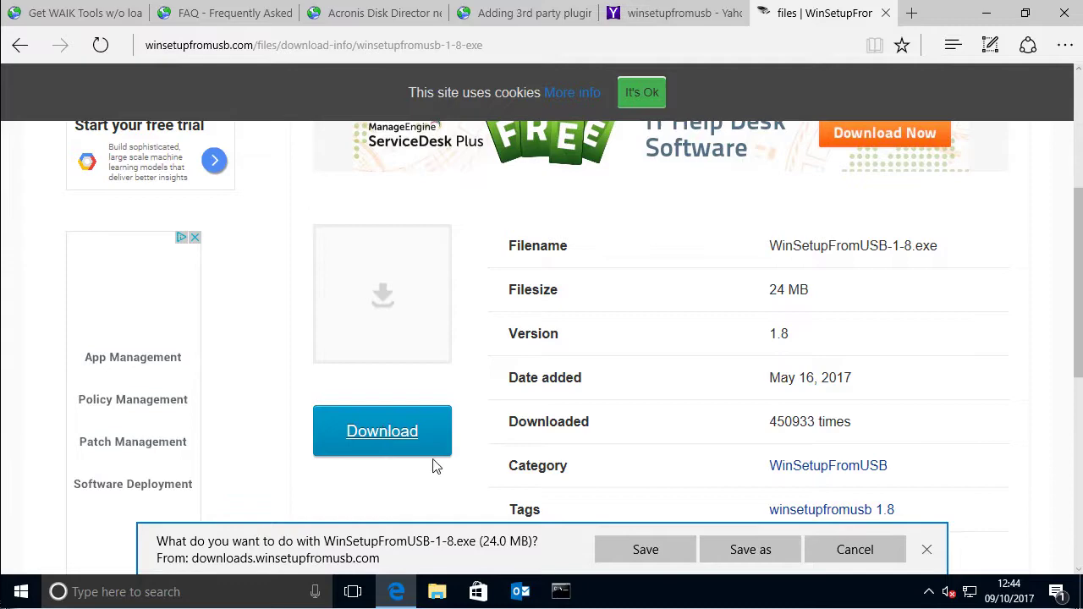
click(738, 548)
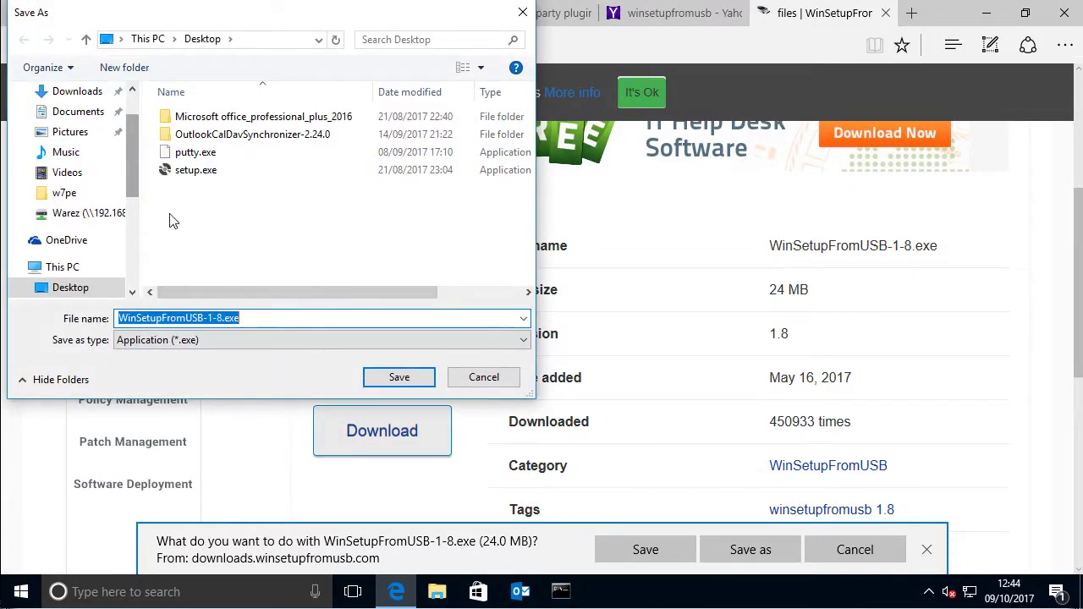
click(394, 381)
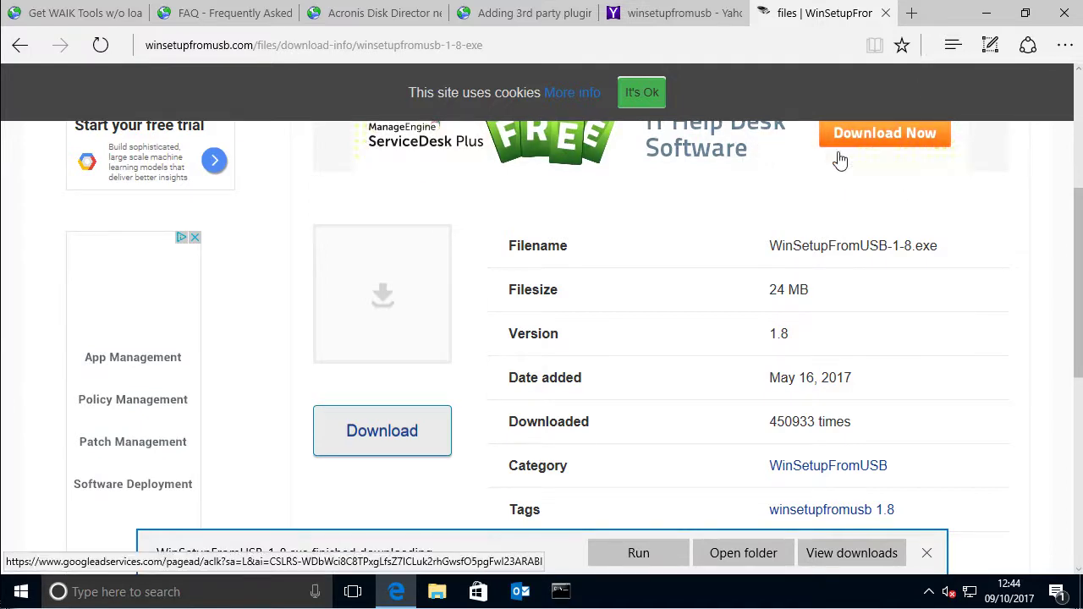
click(988, 13)
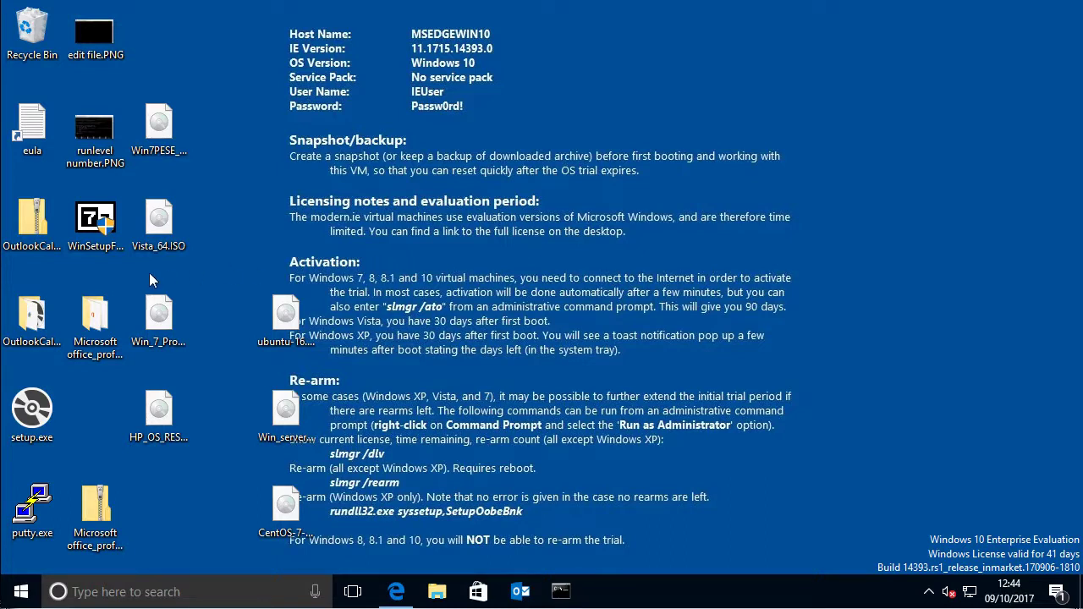
- Run WinSetupFromUSB-1-8.exe from the desktop, approve UAC, and extract it to the Desktop
double_click(104, 226)
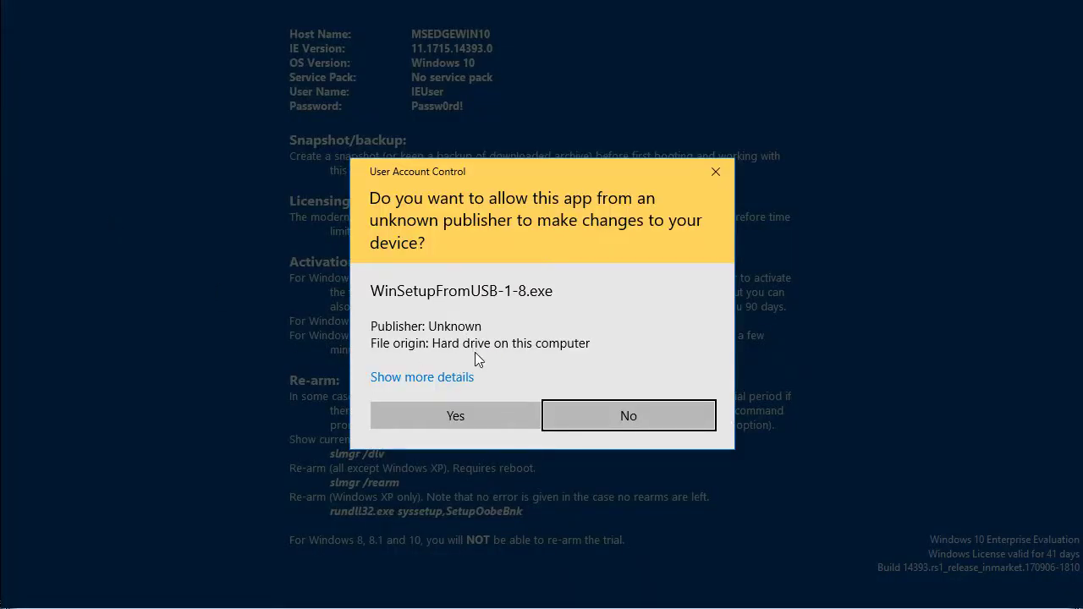
click(467, 415)
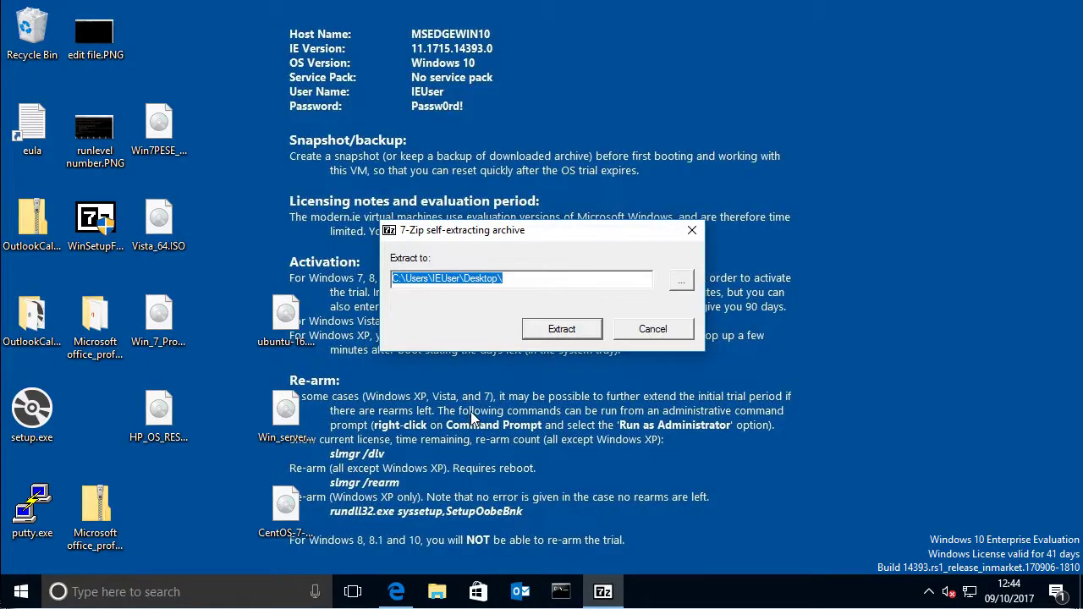
click(562, 330)
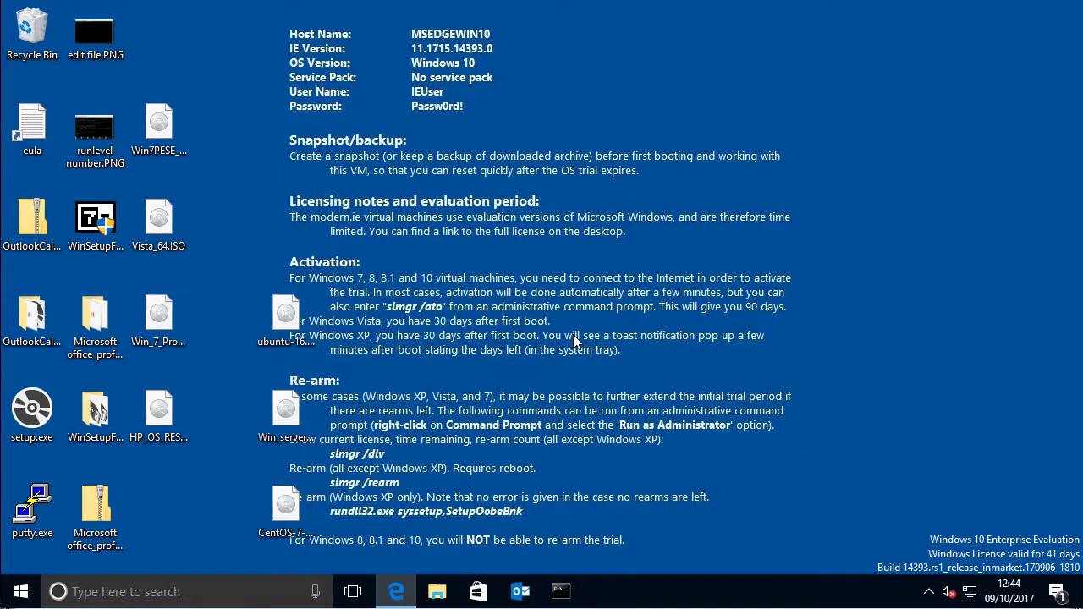
- Open the WinSetupFromUSB-1-8 folder and run WinSetupFromUSB_1-8_x64.exe, approving the UAC prompt
double_click(99, 413)
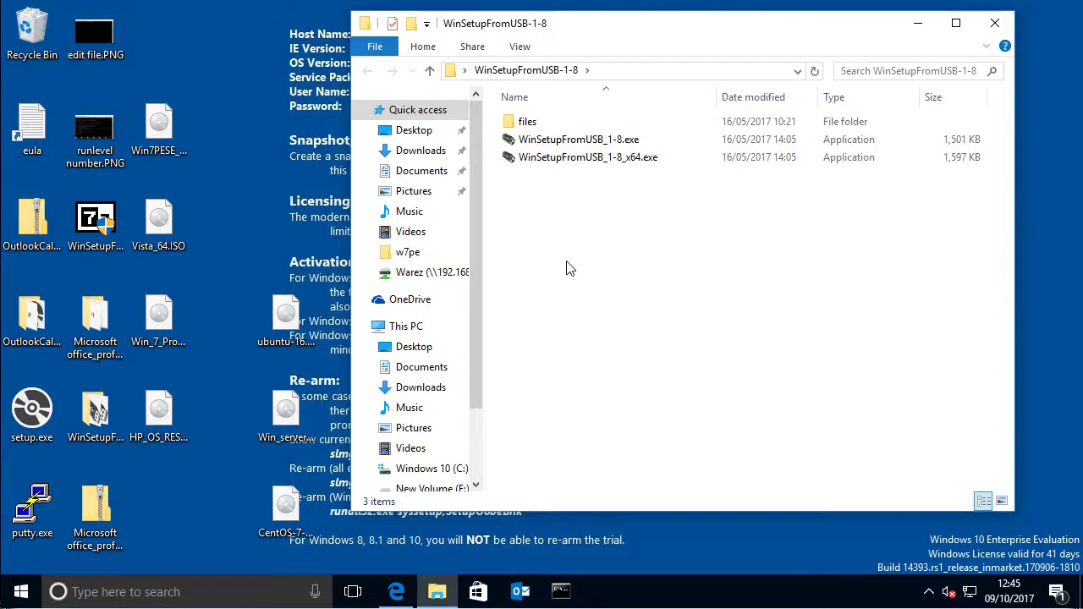
click(511, 160)
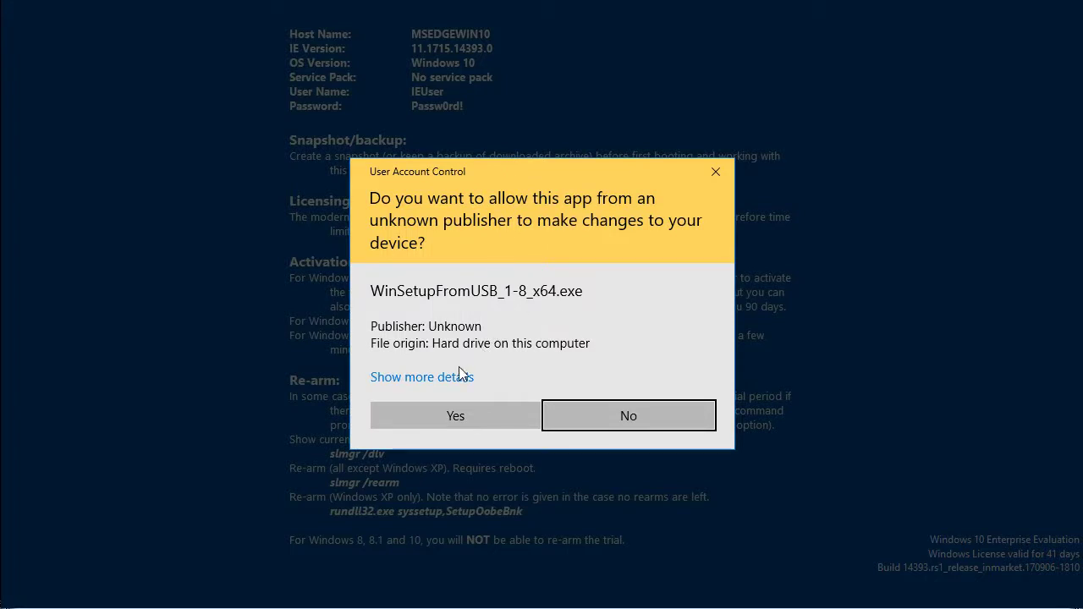
click(448, 418)
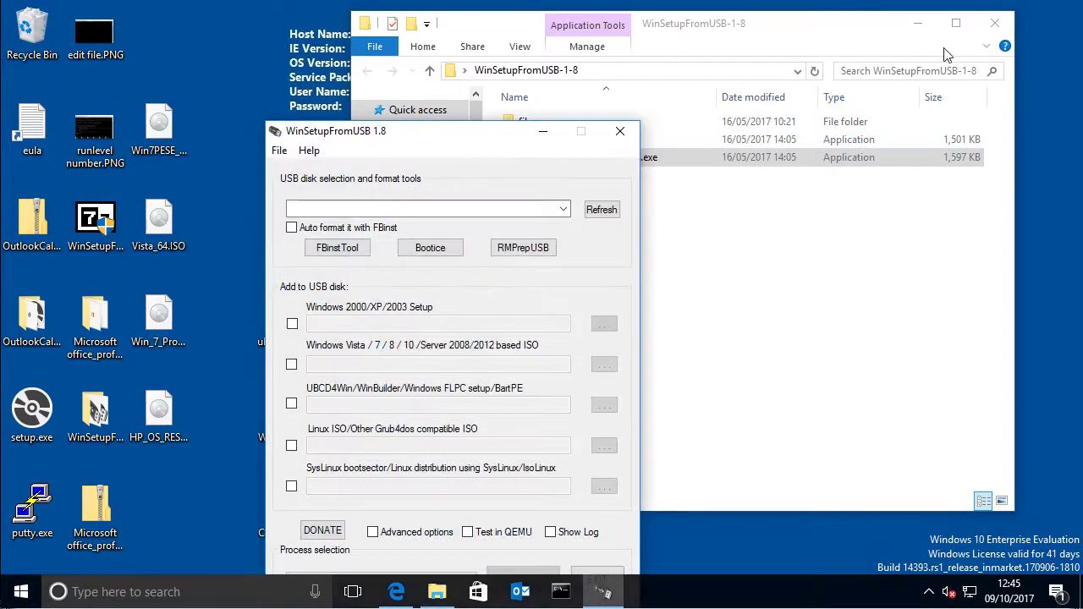
- Close Explorer, move WinSetupFromUSB up, and tick 'Auto format it with FBinst' for drive E:
click(995, 24)
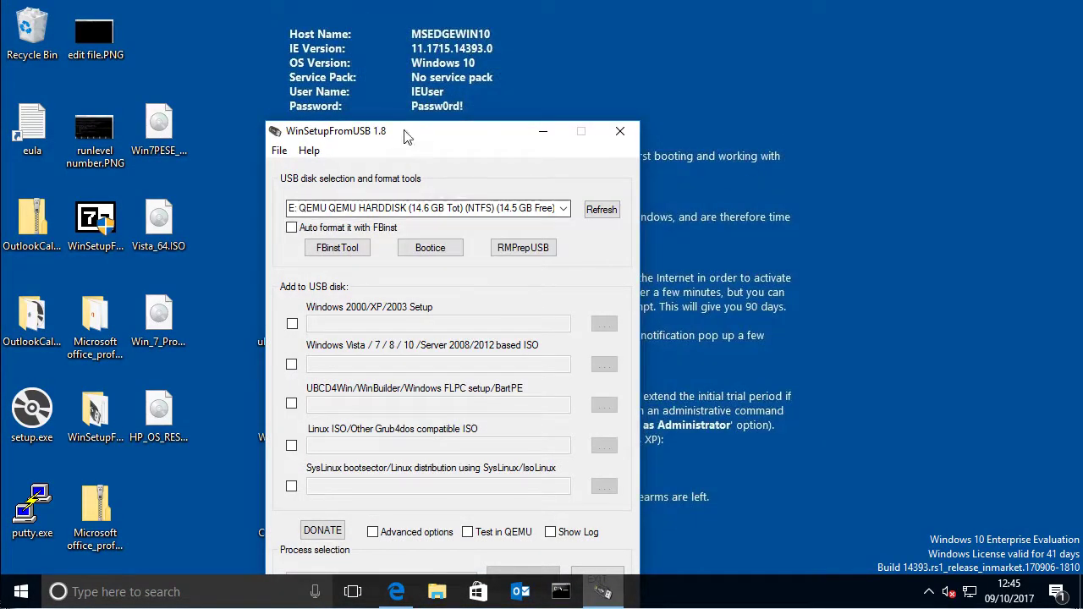
drag(438, 133, 583, 35)
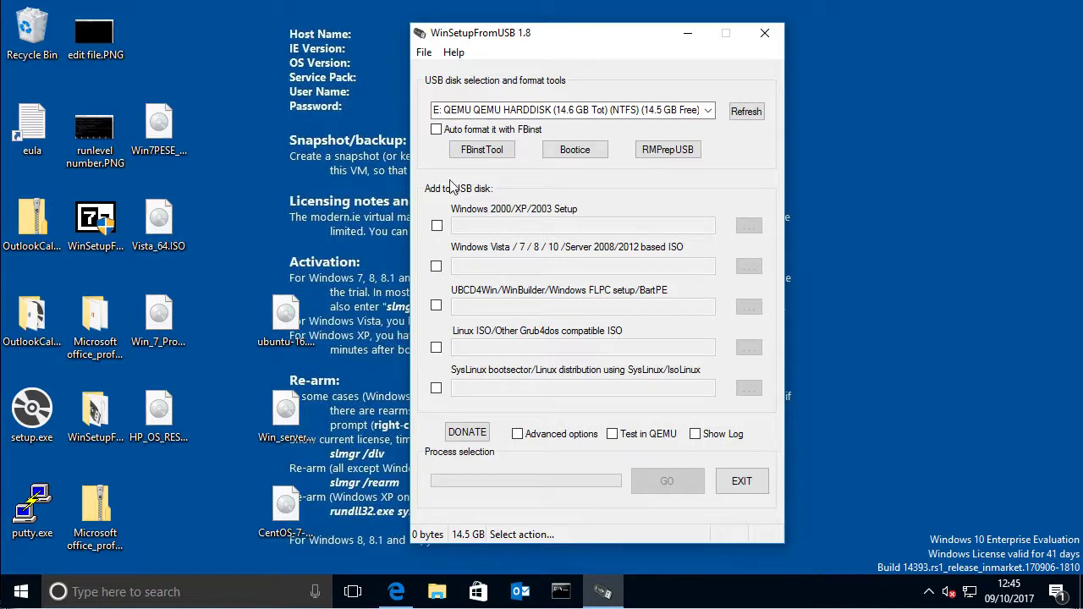
click(436, 131)
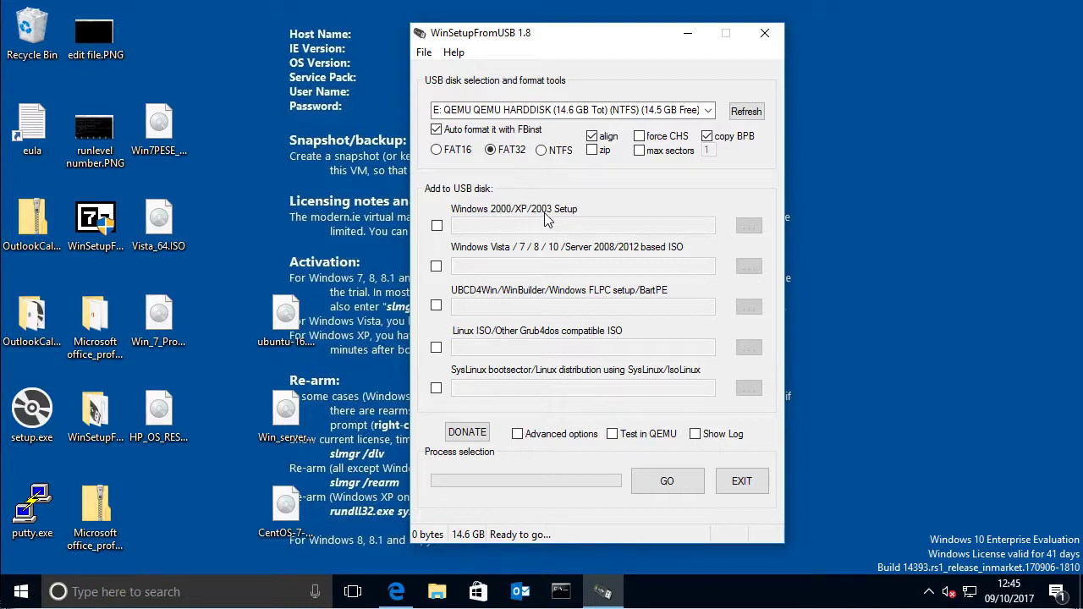
- Switch the FBinst auto-format file system from FAT32 to NTFS
click(542, 151)
- Set the Windows Vista/7/8/10/Server ISO source to Win_7_Pro_32bit_X17-59183.iso, accepting the UEFI warning
click(436, 267)
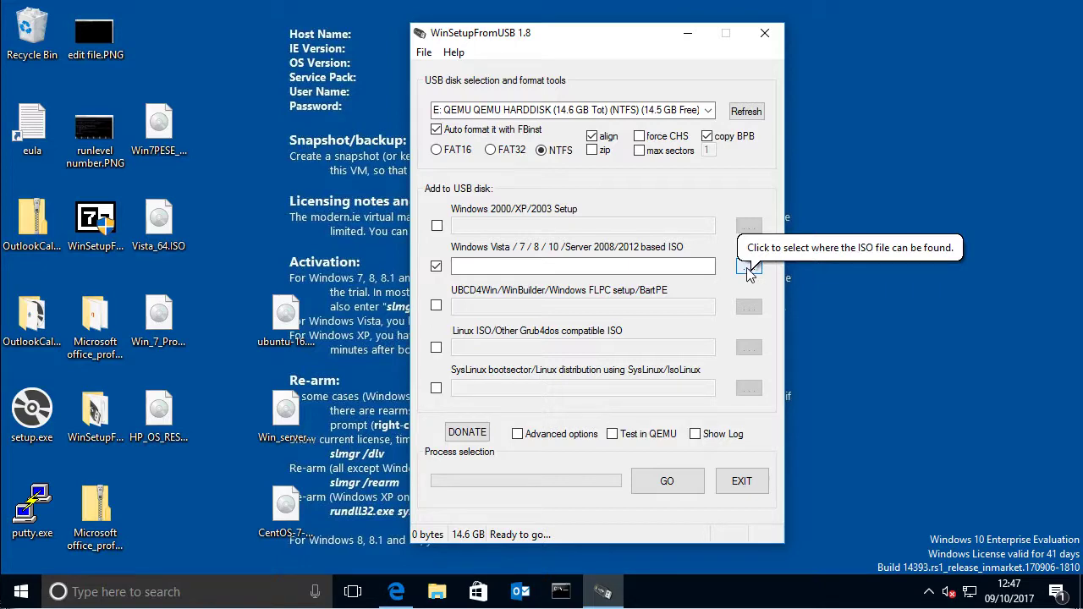
click(749, 269)
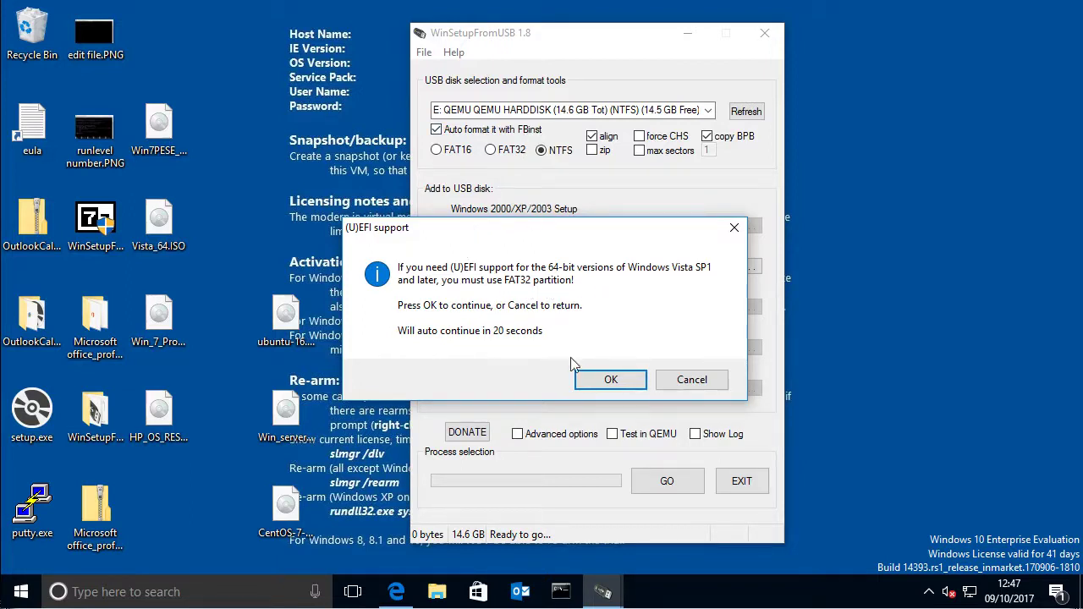
click(610, 379)
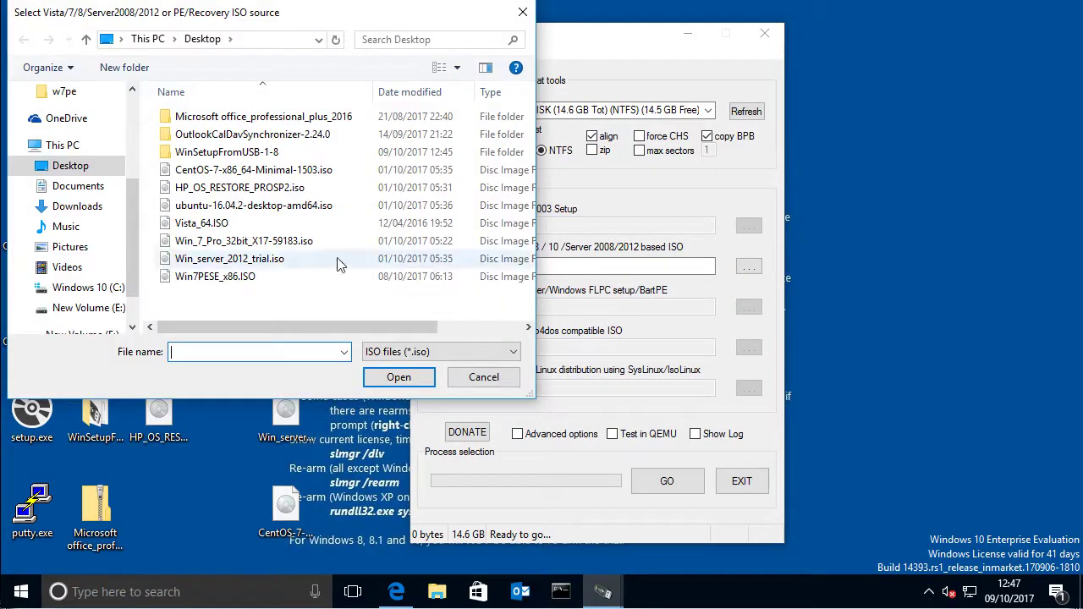
drag(345, 16, 843, 118)
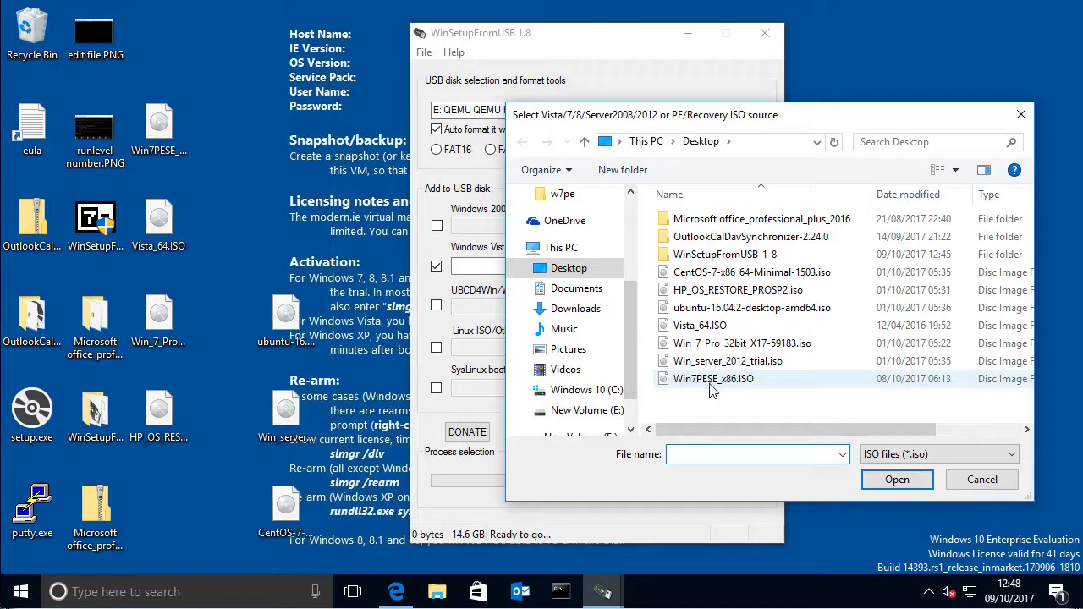
click(665, 348)
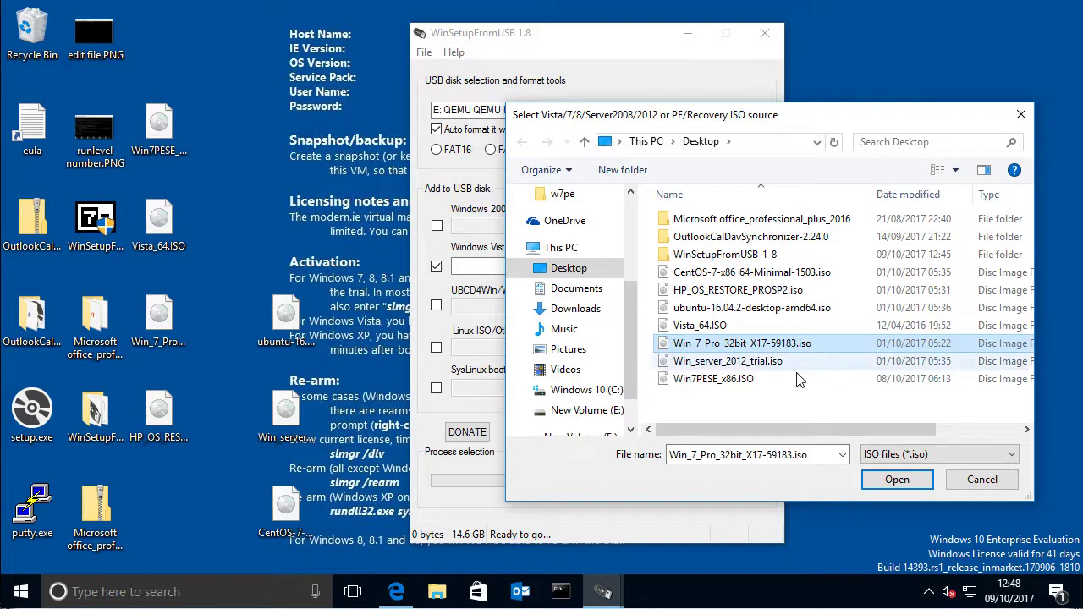
click(882, 480)
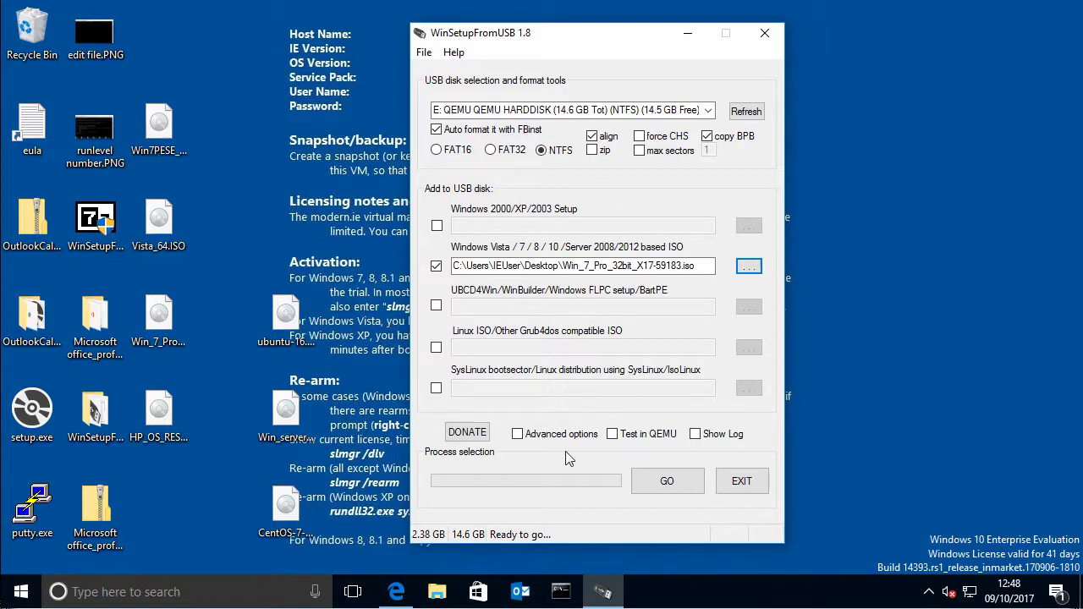
- Build the disk with the Windows 7 Pro ISO, approving the wipe and reformat, then acknowledge Job done
click(667, 482)
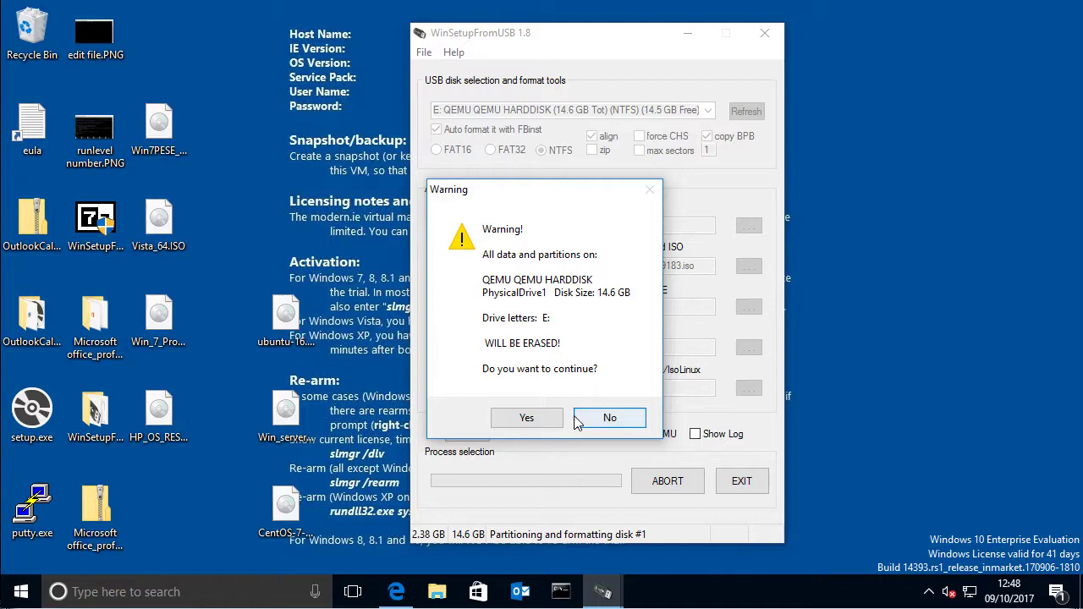
click(528, 418)
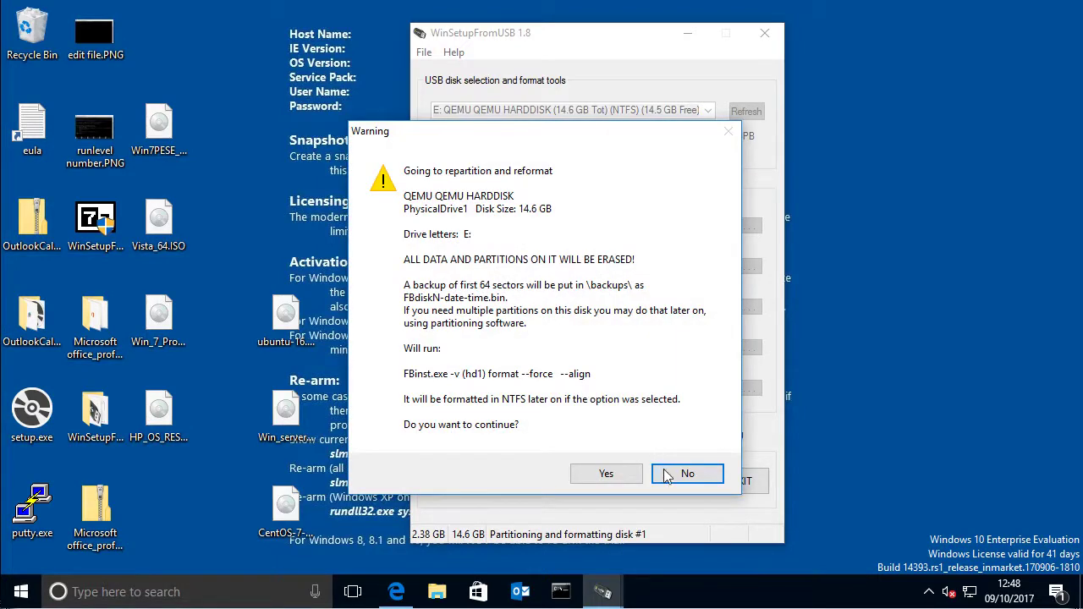
click(609, 472)
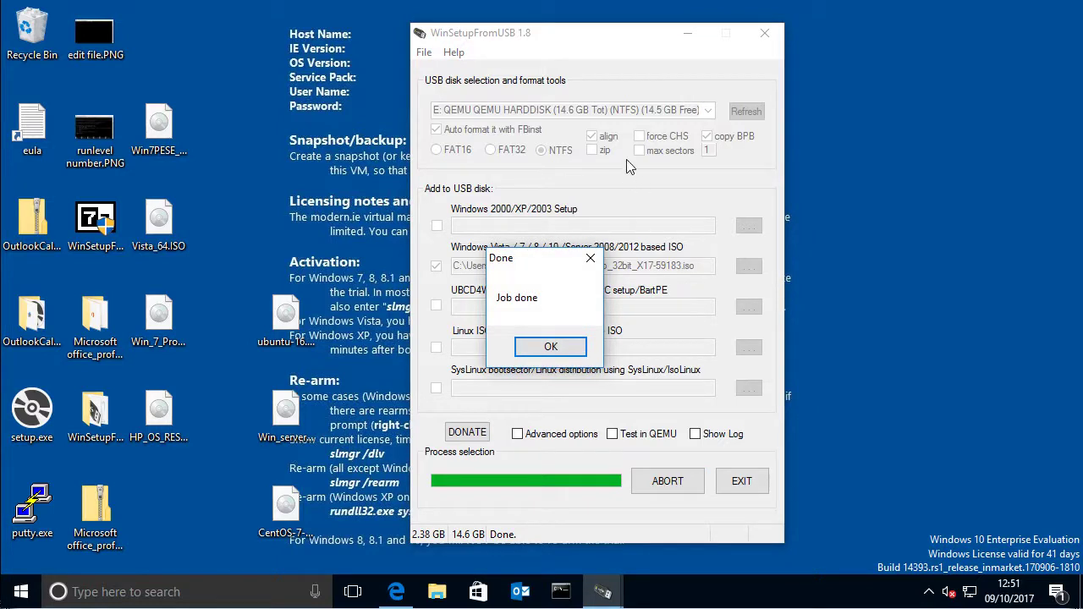
click(551, 346)
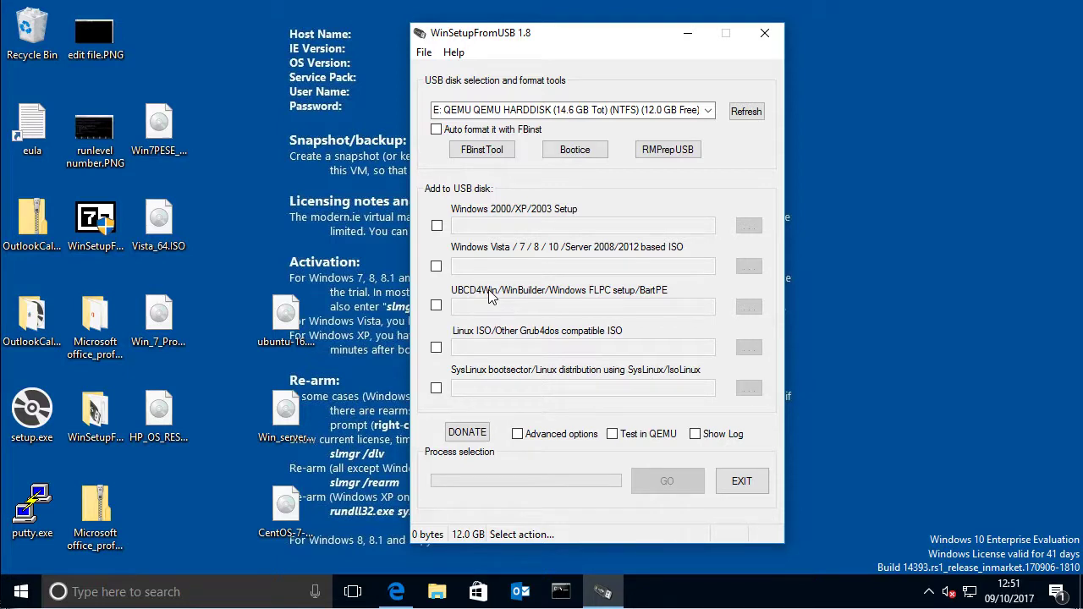
- Add Vista_64.ISO as a Windows Vista/7/8/10 source and start writing it to drive E:
click(436, 267)
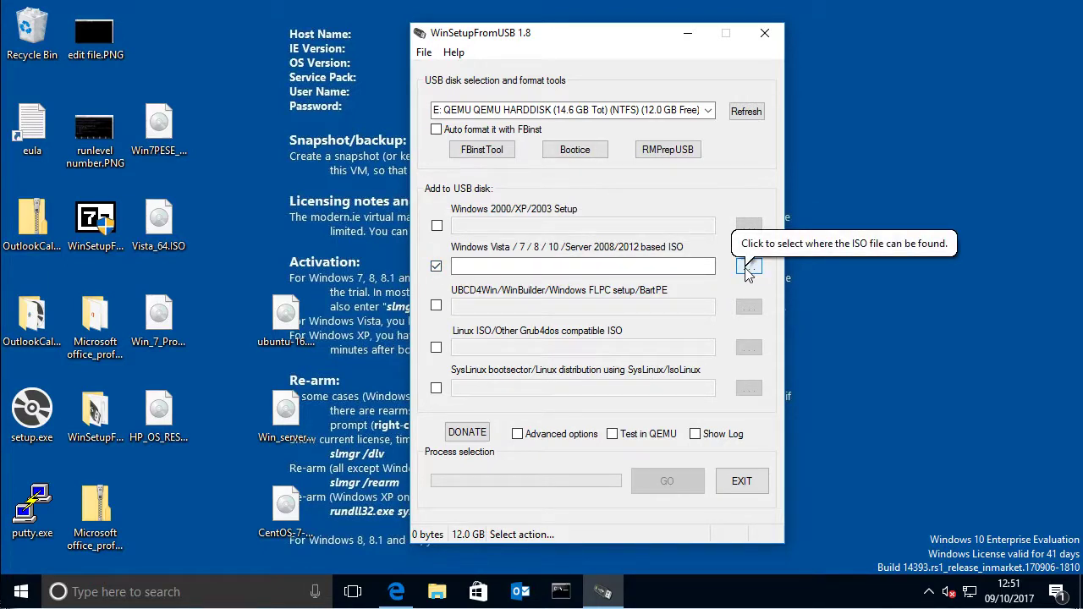
click(748, 267)
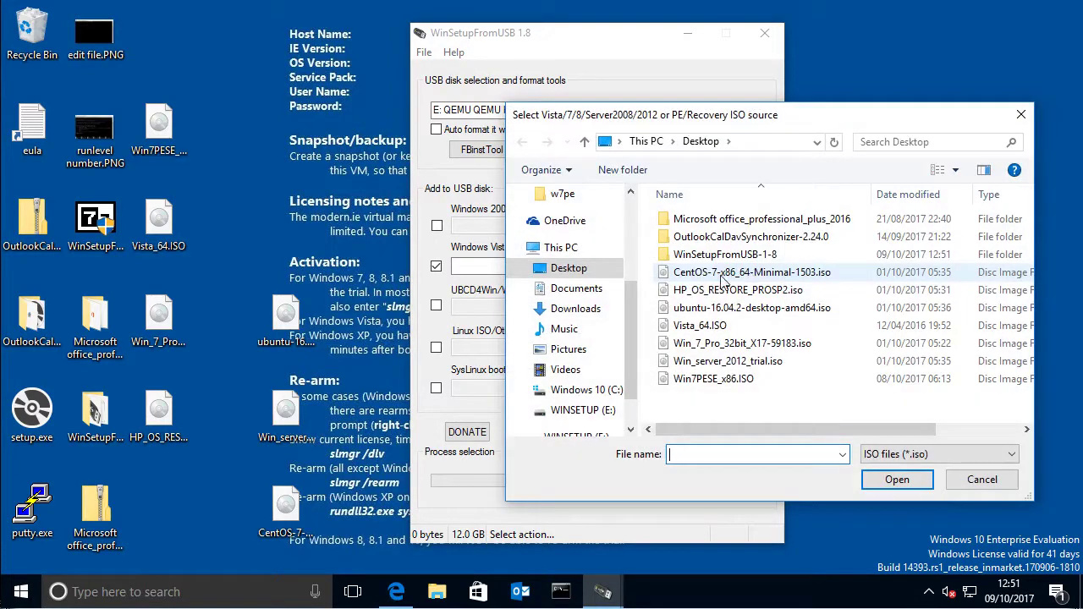
click(667, 331)
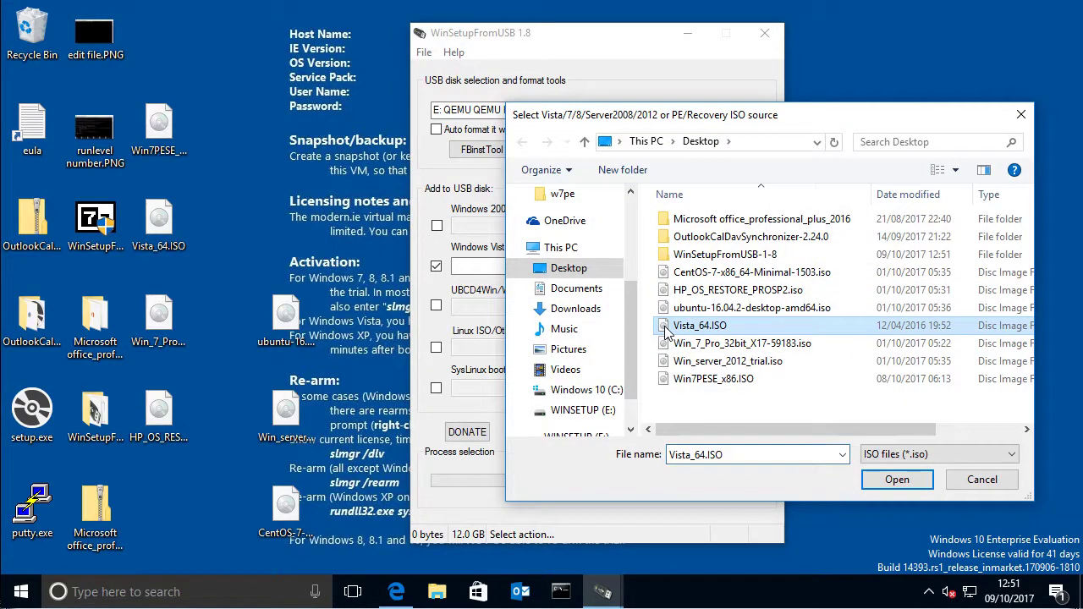
click(888, 480)
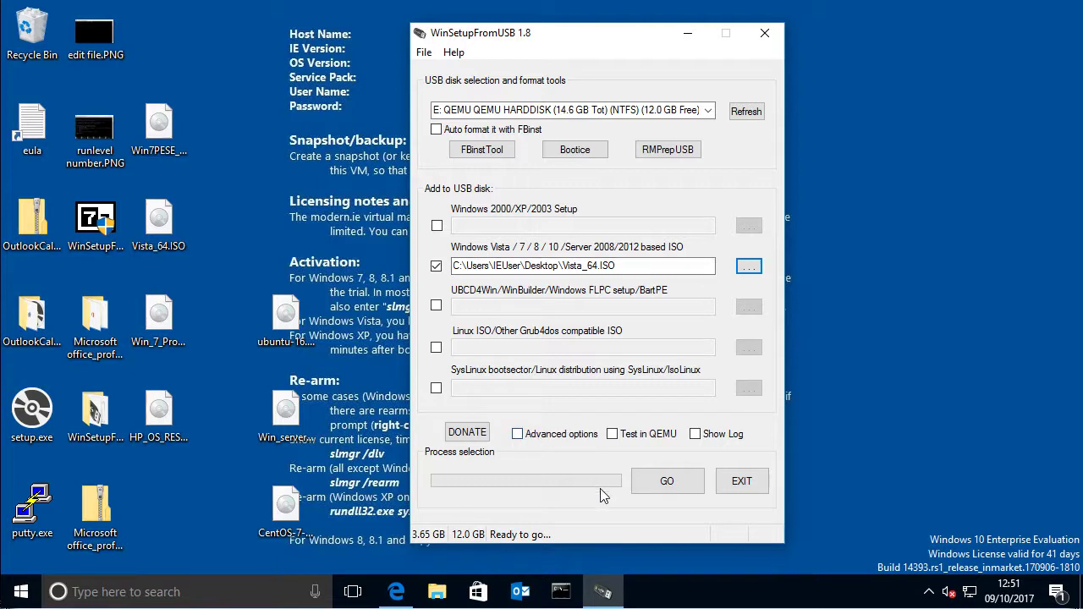
click(667, 484)
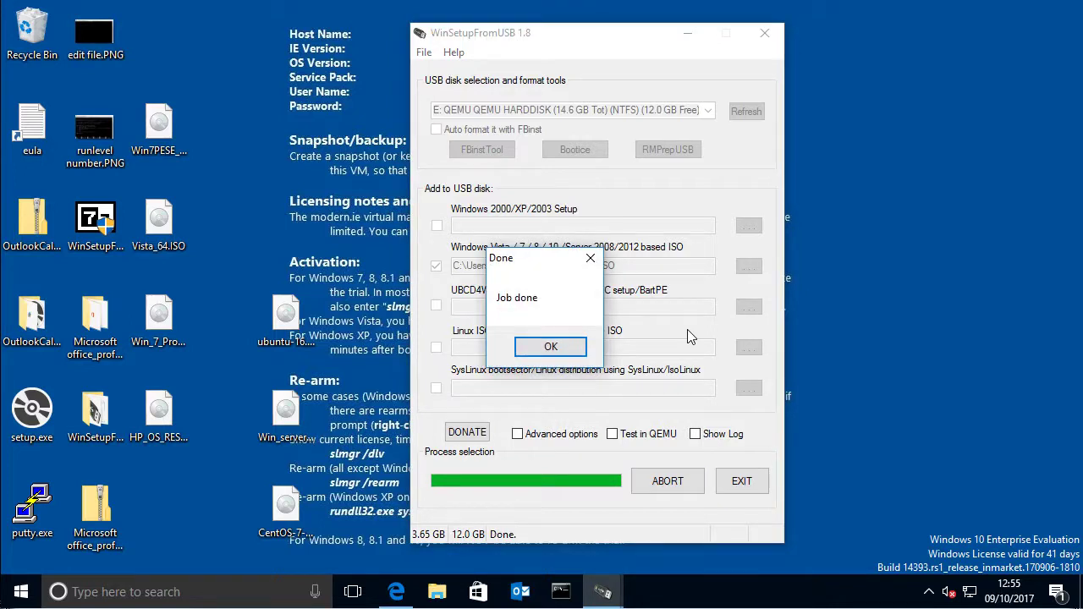
- Choose Win7PESE_x86.ISO as the next Windows Vista/7/8/10 source and start adding it
click(529, 349)
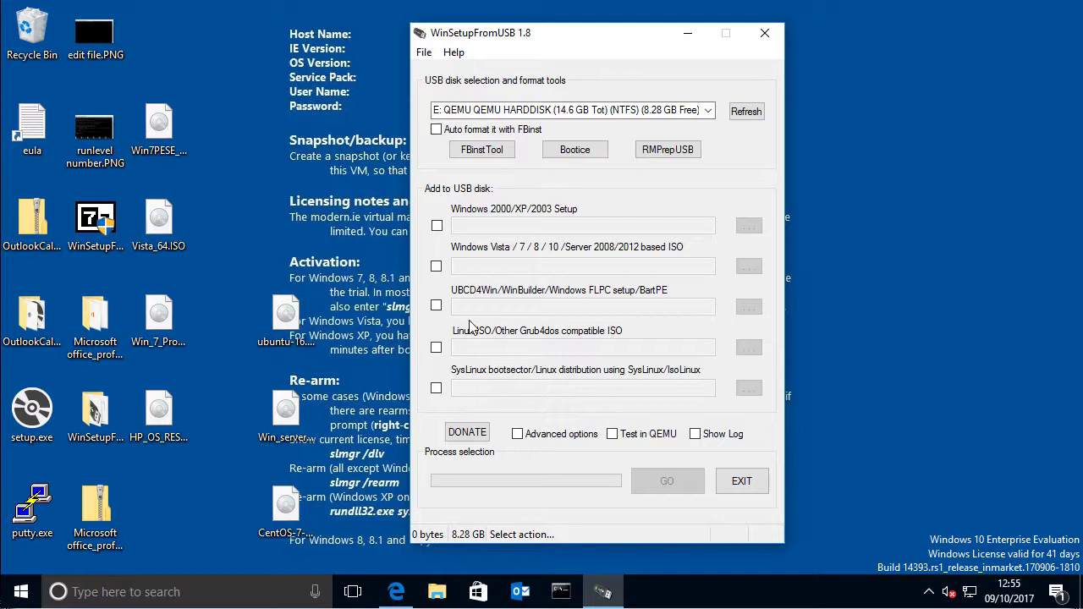
click(435, 266)
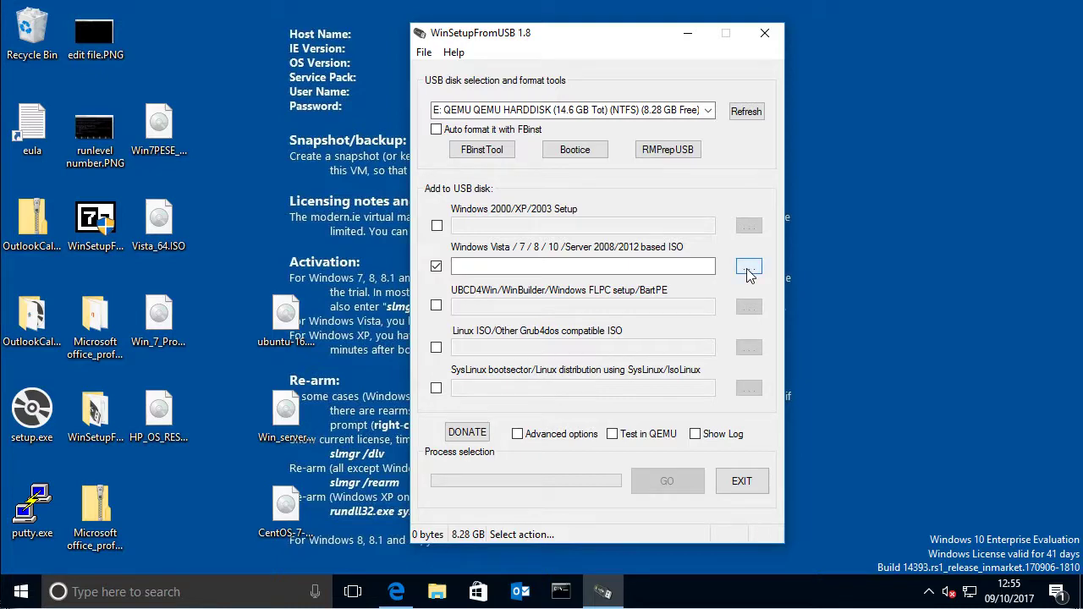
click(747, 269)
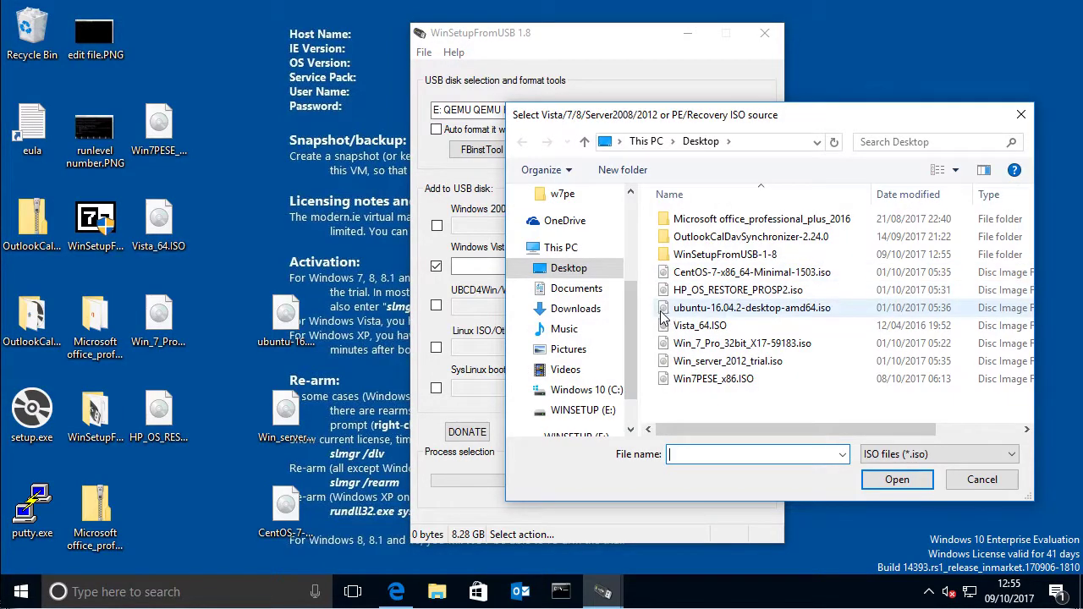
click(662, 381)
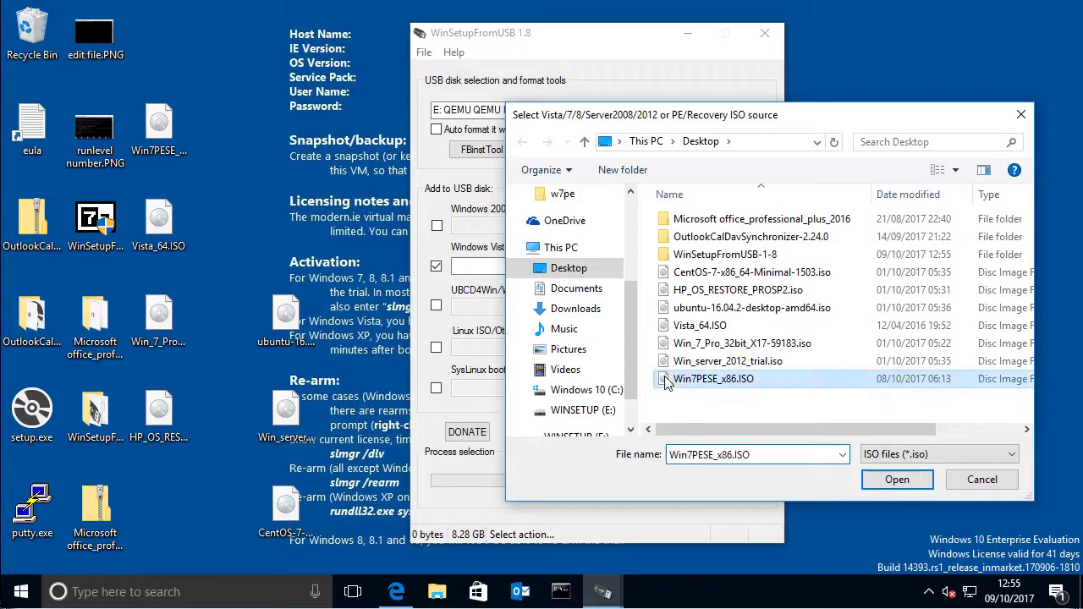
click(898, 477)
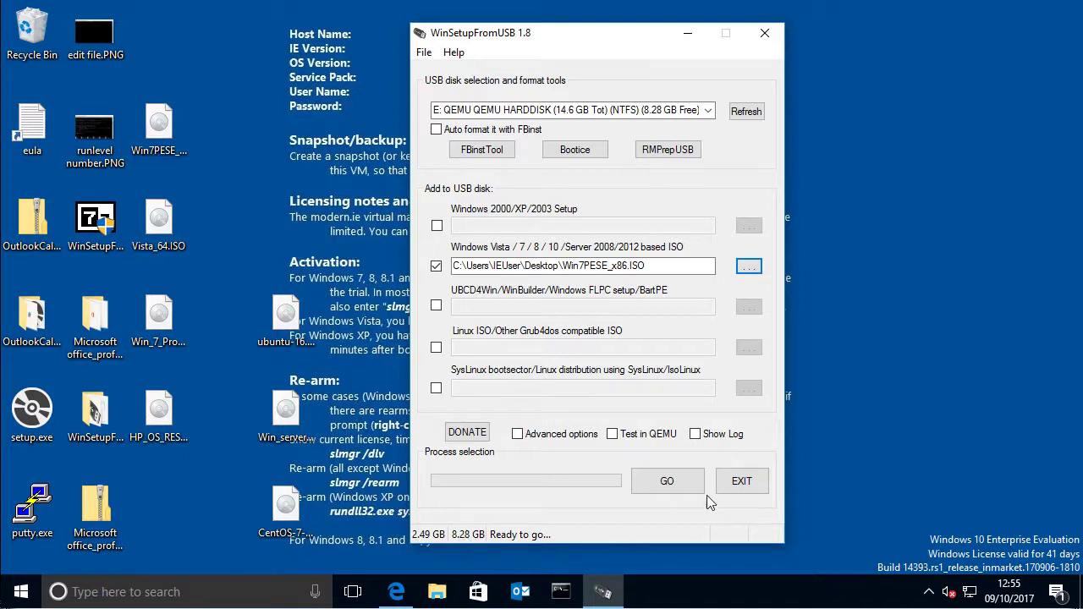
click(676, 483)
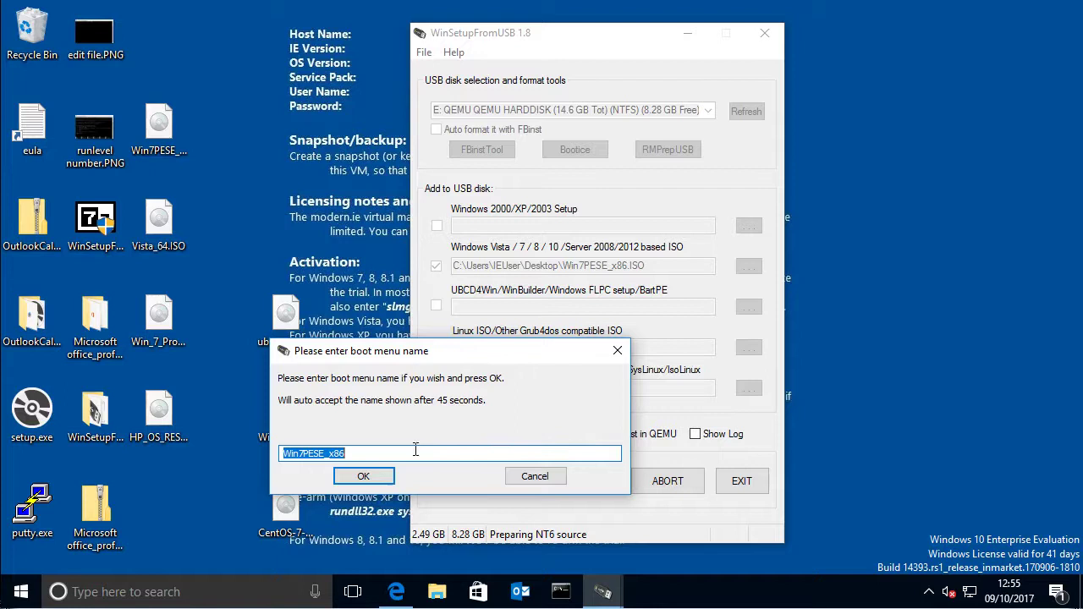
- Keep the default boot menu name Win7PESE_x86 so the PE image copies to E:
click(363, 477)
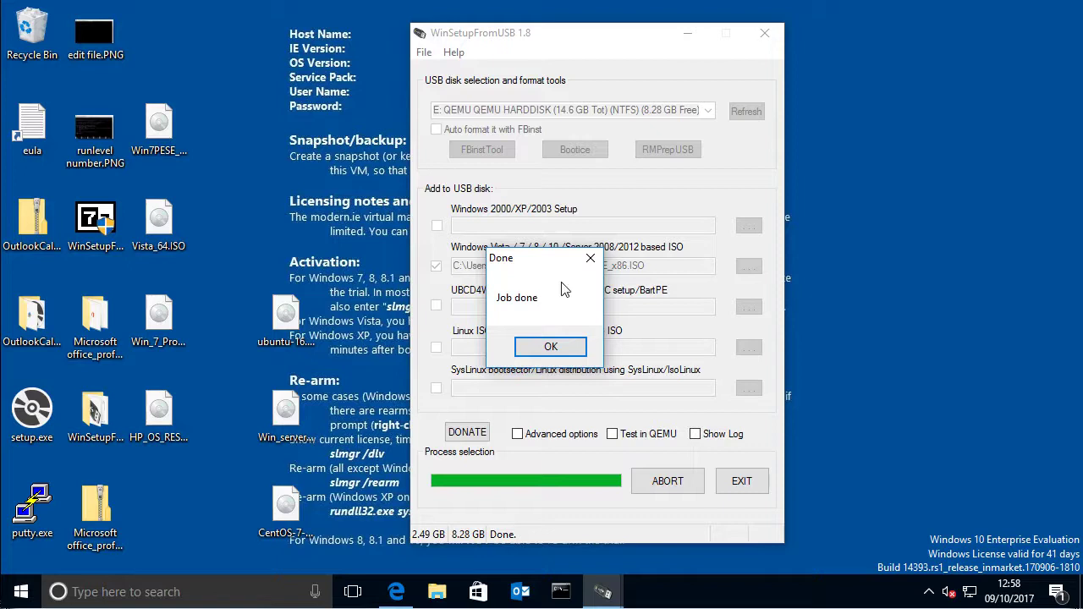
- Clear the Job done message and mount the HP_OS_RESTORE ISO as DVD Drive (F:)
click(546, 345)
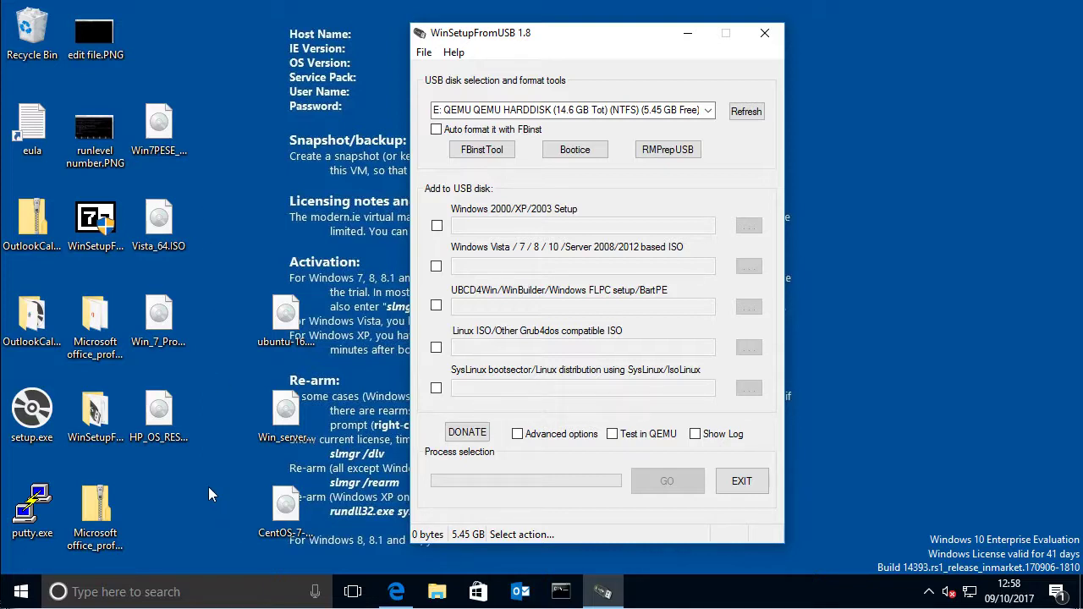
double_click(160, 414)
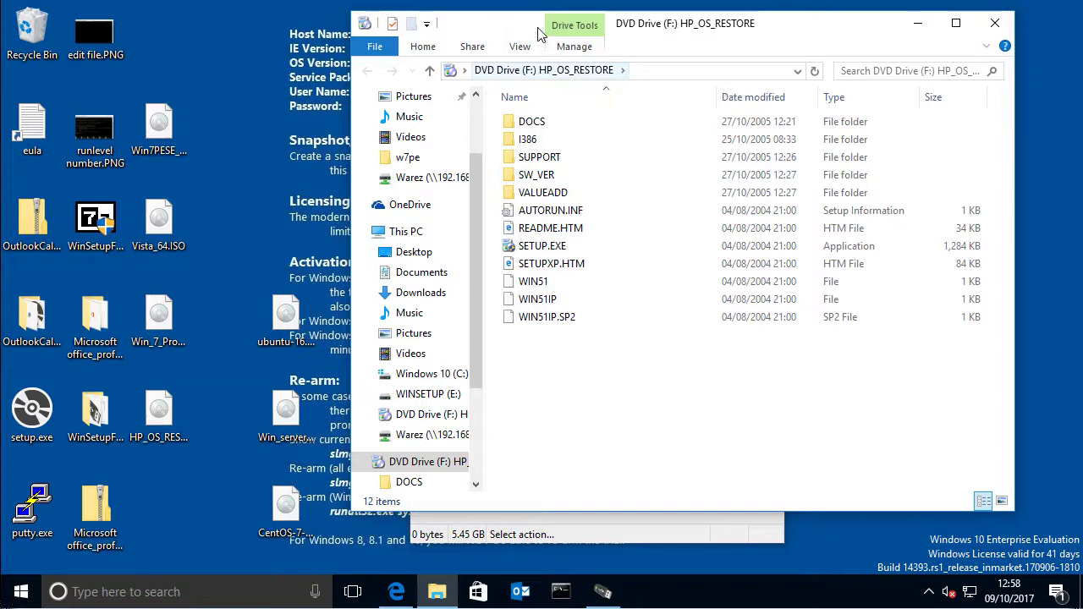
- Close the DVD Drive (F:) window showing the I386 folder and SETUP.EXE
click(994, 23)
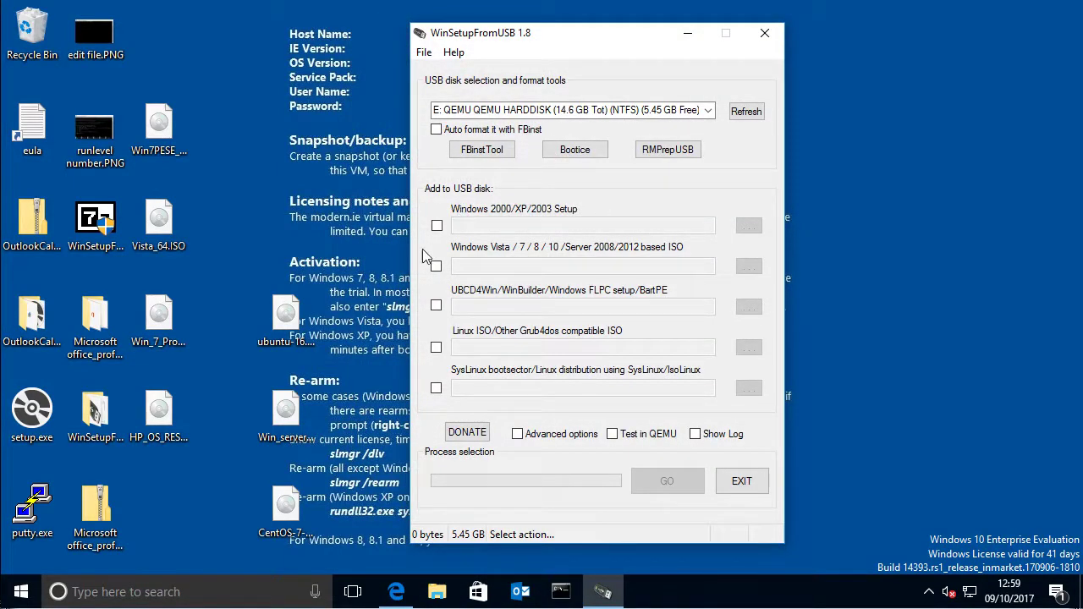
- Point the Windows 2000/XP/2003 Setup source at mounted disc F: and accept the XP licence
click(437, 226)
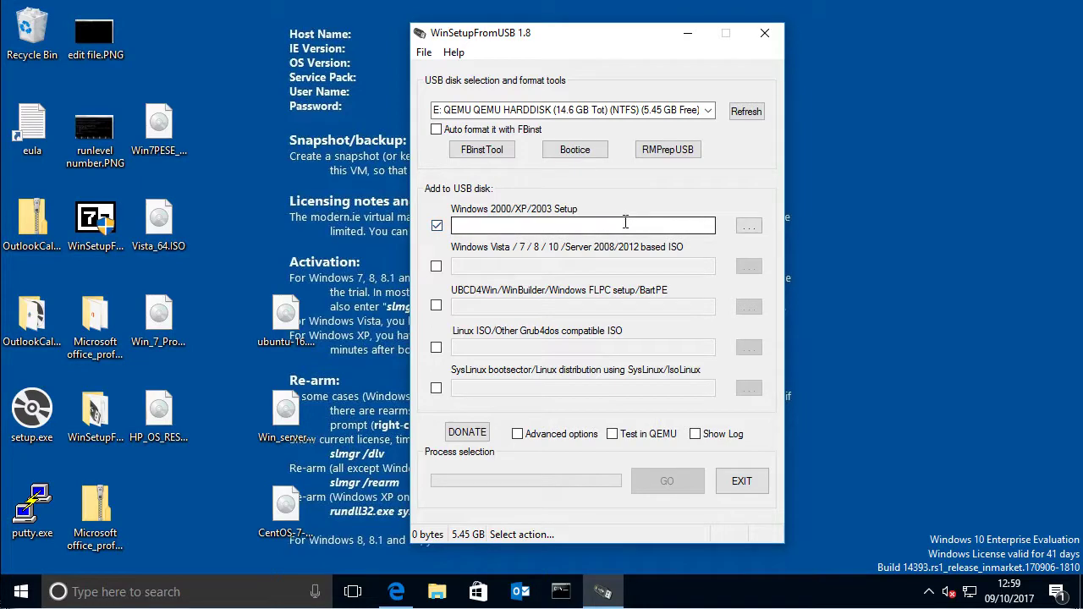
click(748, 226)
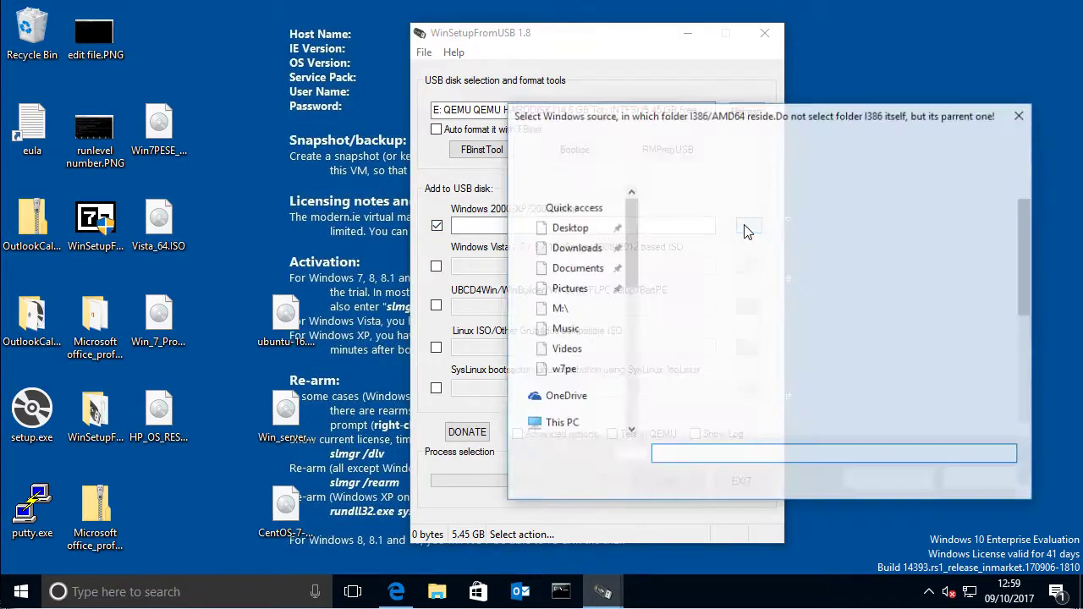
click(515, 424)
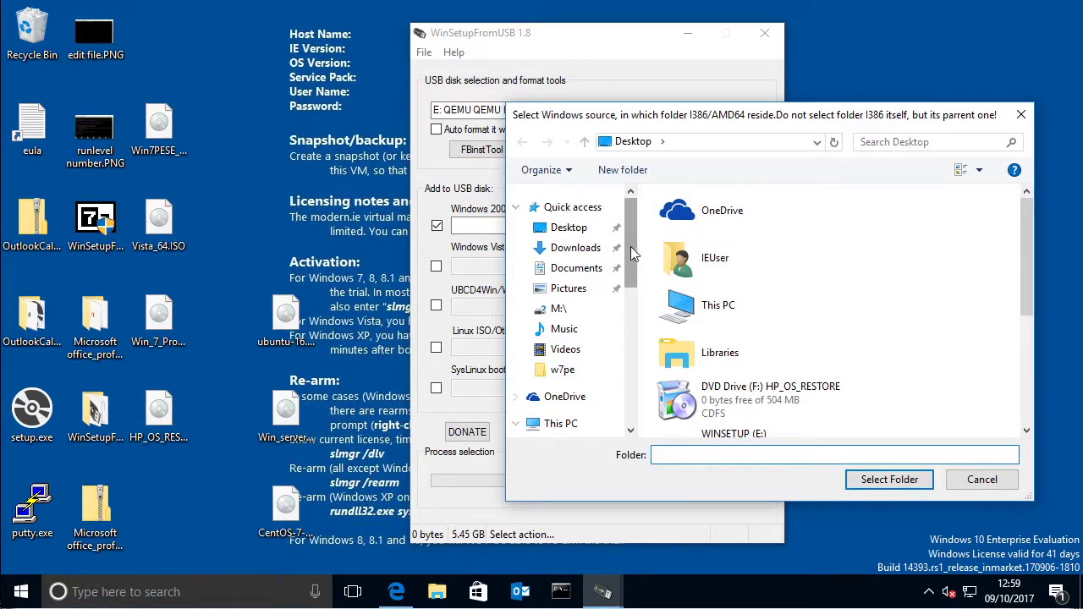
drag(631, 246, 629, 321)
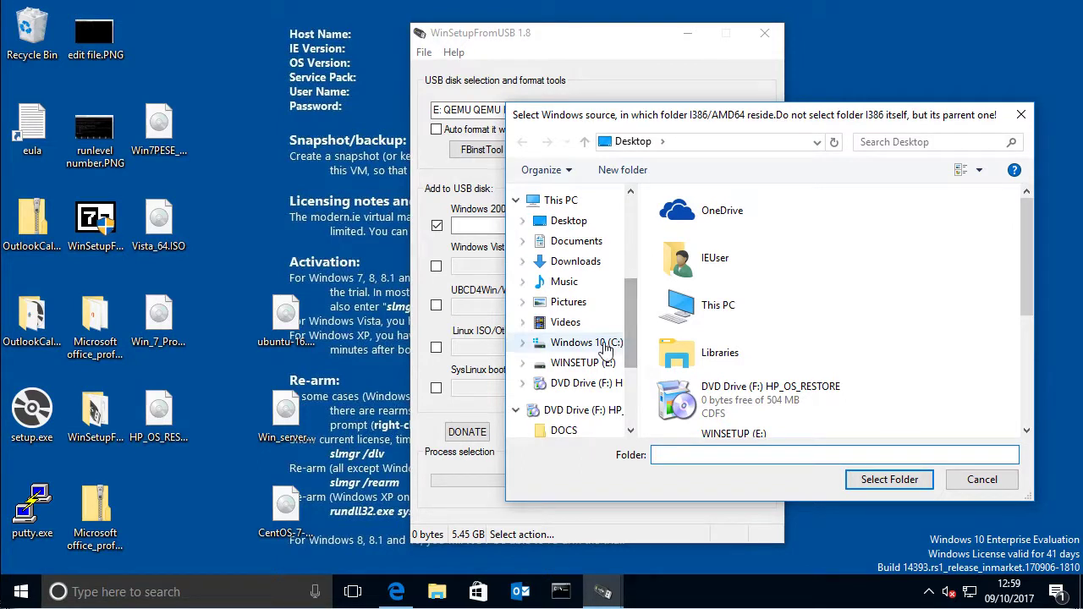
click(576, 382)
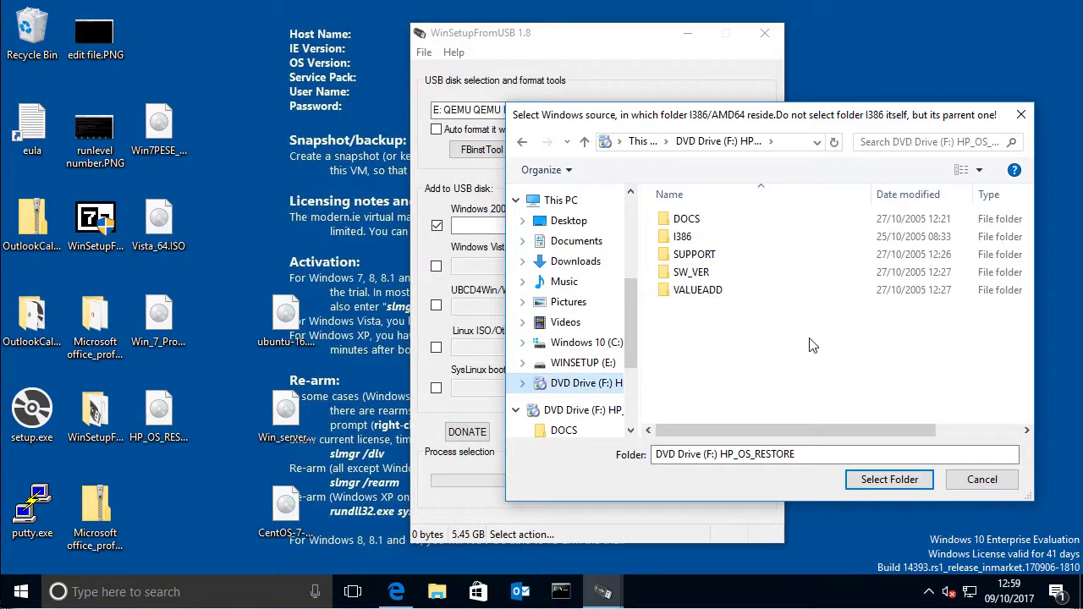
click(671, 240)
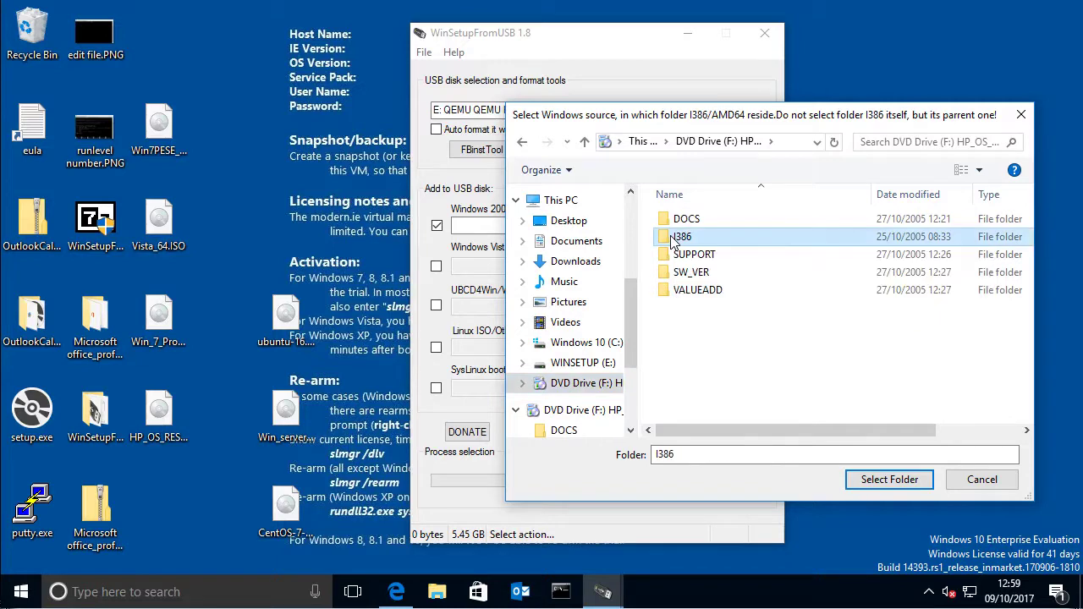
click(889, 480)
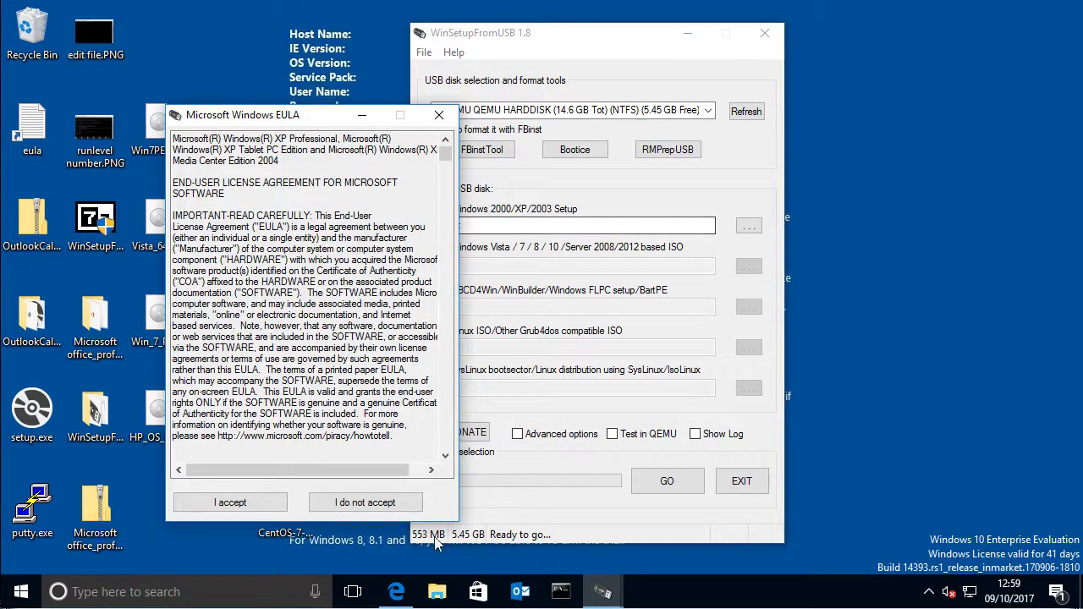
click(245, 502)
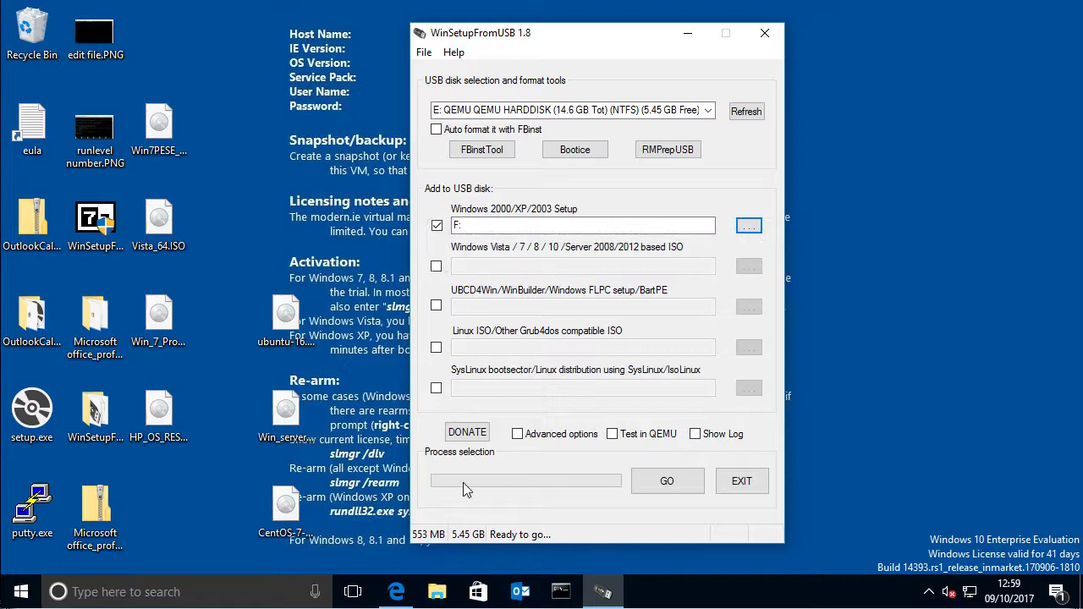
- Select Win_server_2012_trial.iso on the Desktop as the Windows Vista/7/8/10/Server ISO source
click(436, 267)
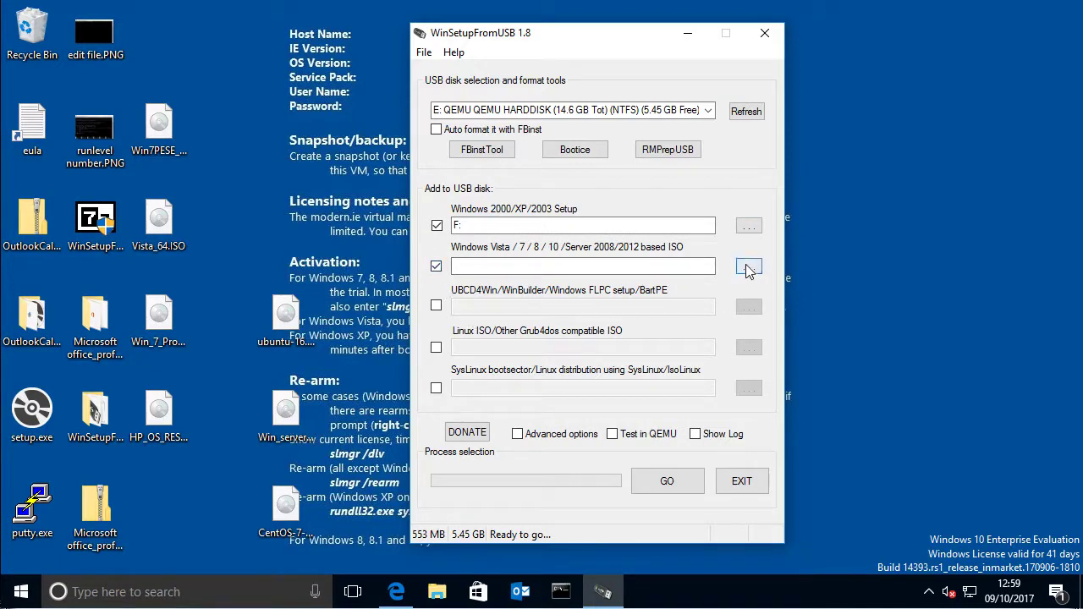
click(749, 267)
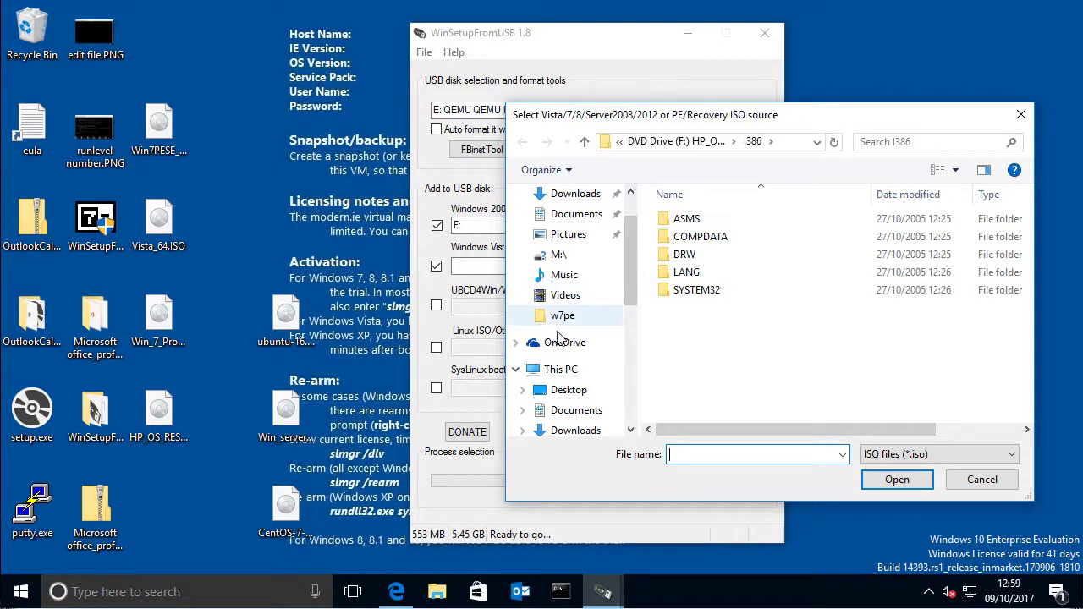
click(569, 389)
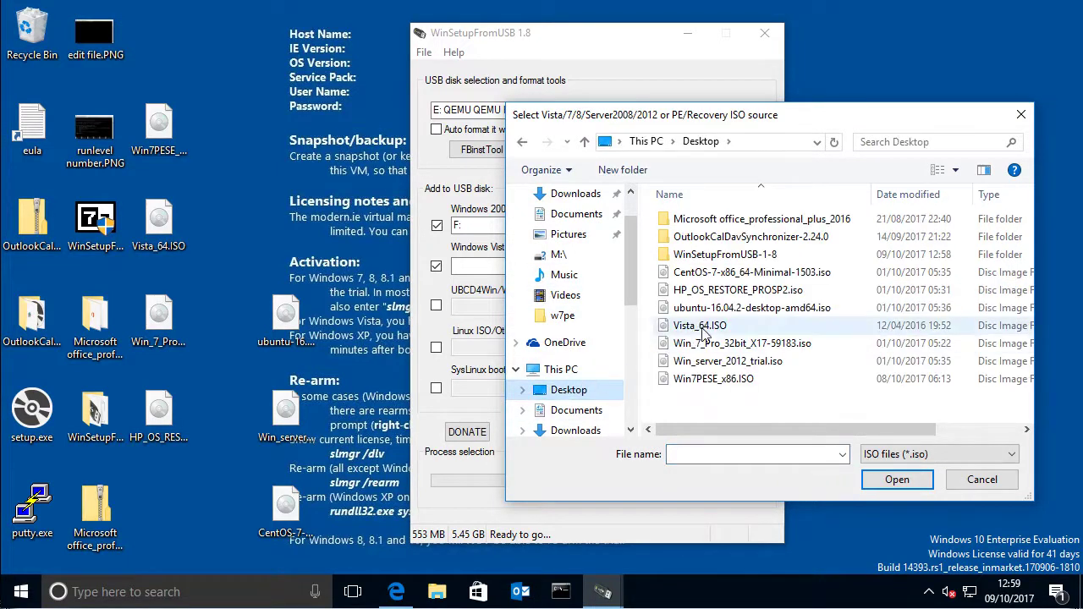
click(713, 365)
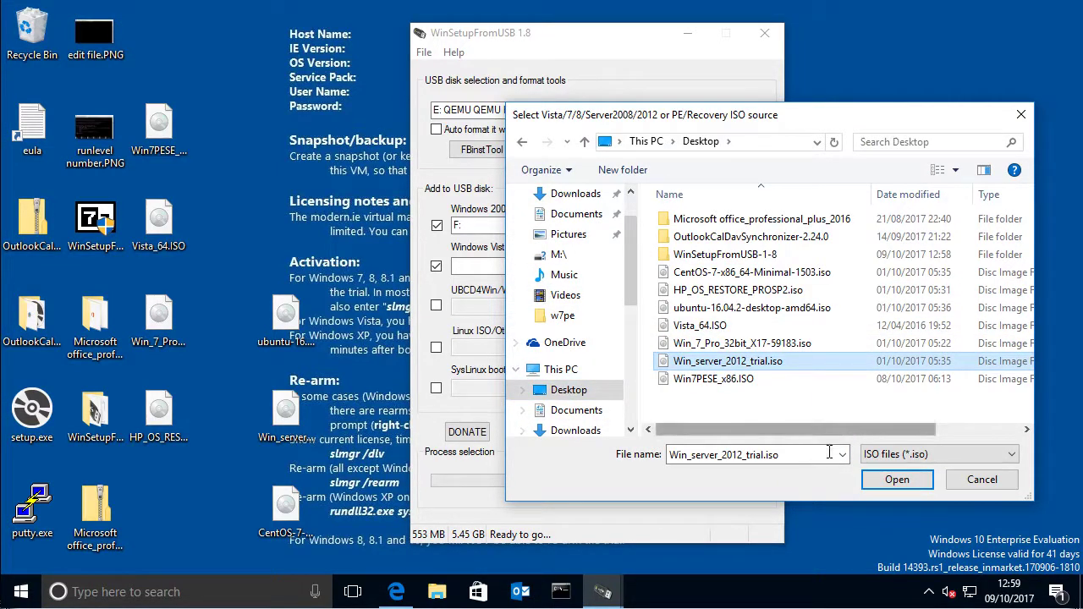
click(897, 479)
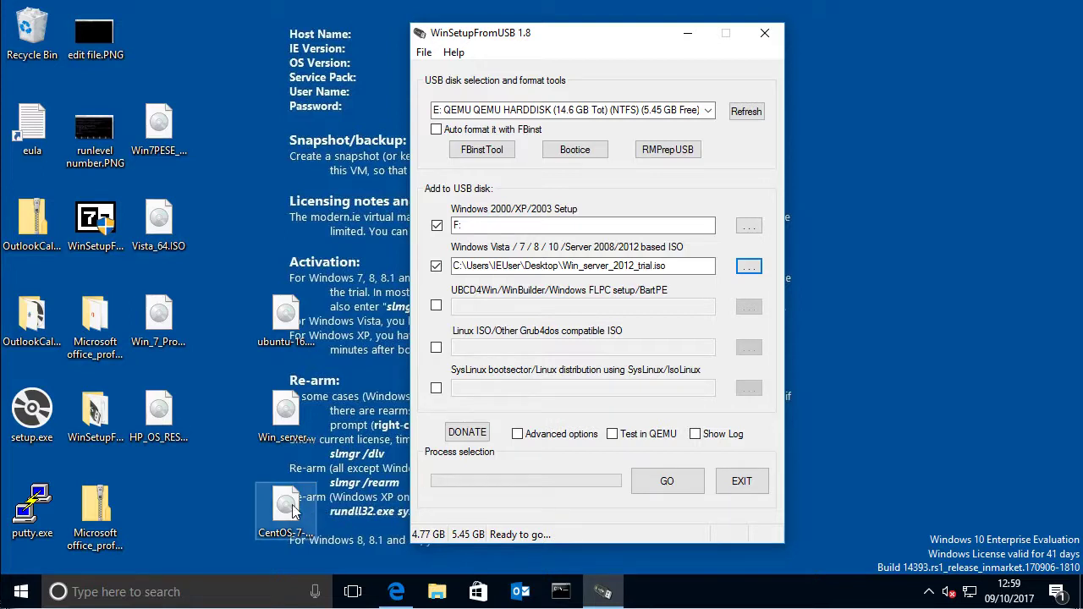
- Add CentOS-7-x86_64-Minimal-1503.iso as the Linux ISO/Grub4dos source, keeping its default boot menu name
click(436, 348)
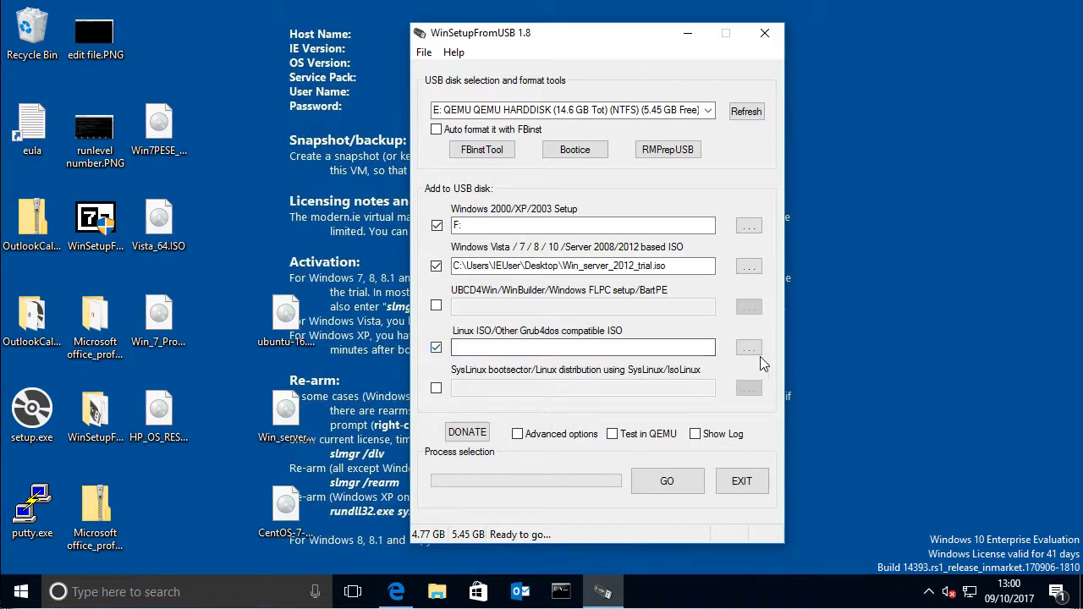
click(749, 349)
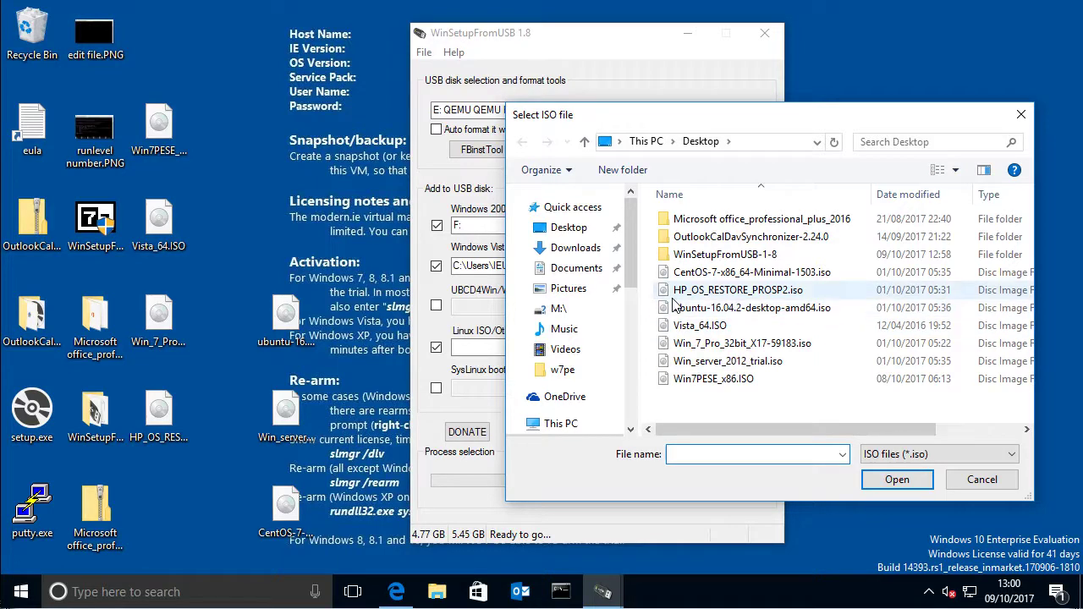
click(668, 272)
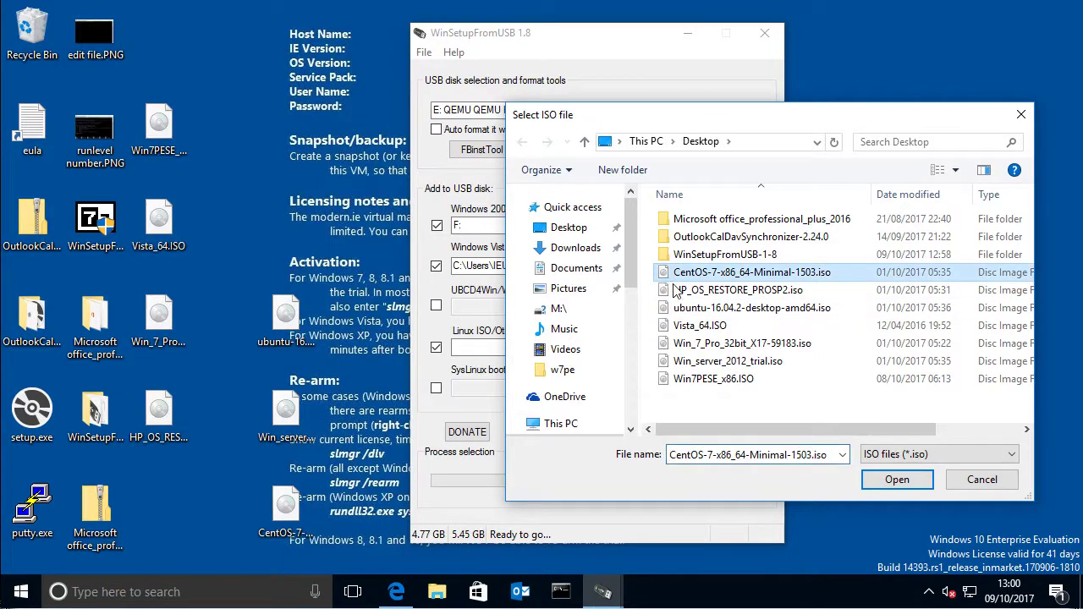
click(880, 479)
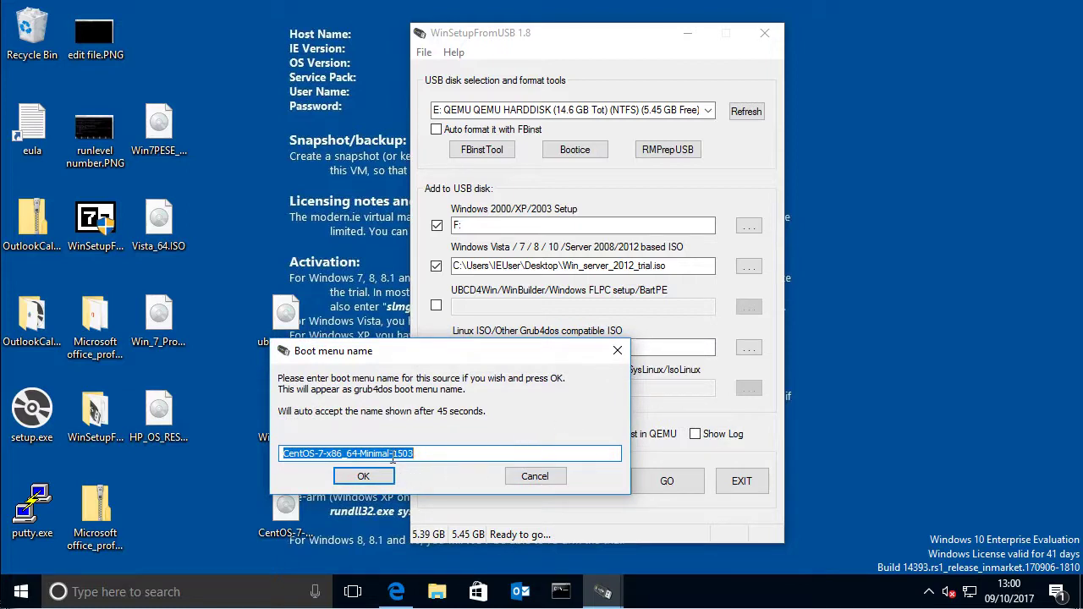
click(364, 476)
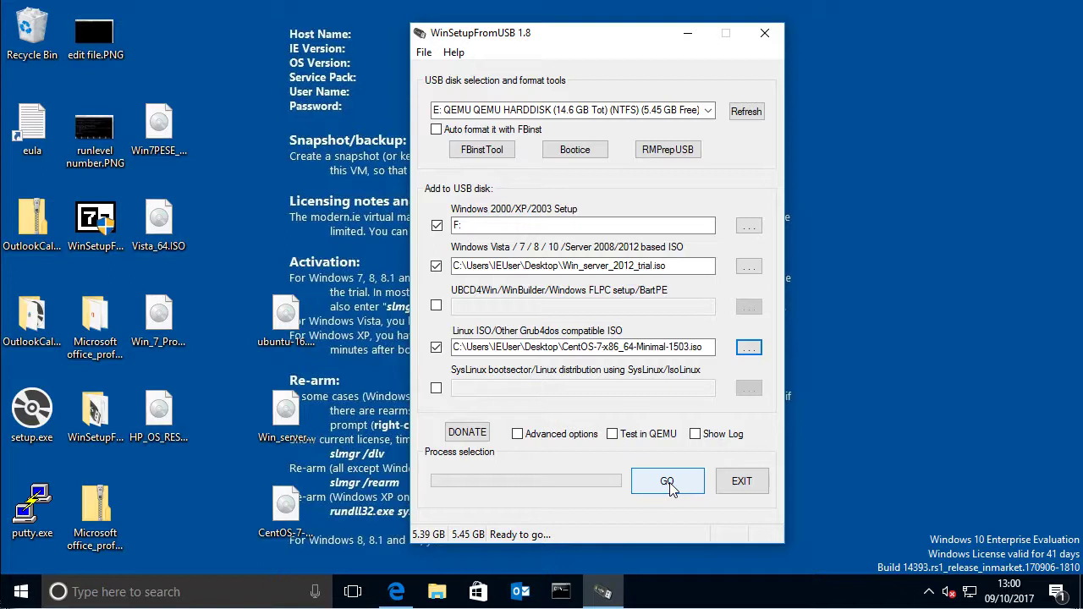
- Write the three queued sources to drive E: and wait for Job done
click(669, 485)
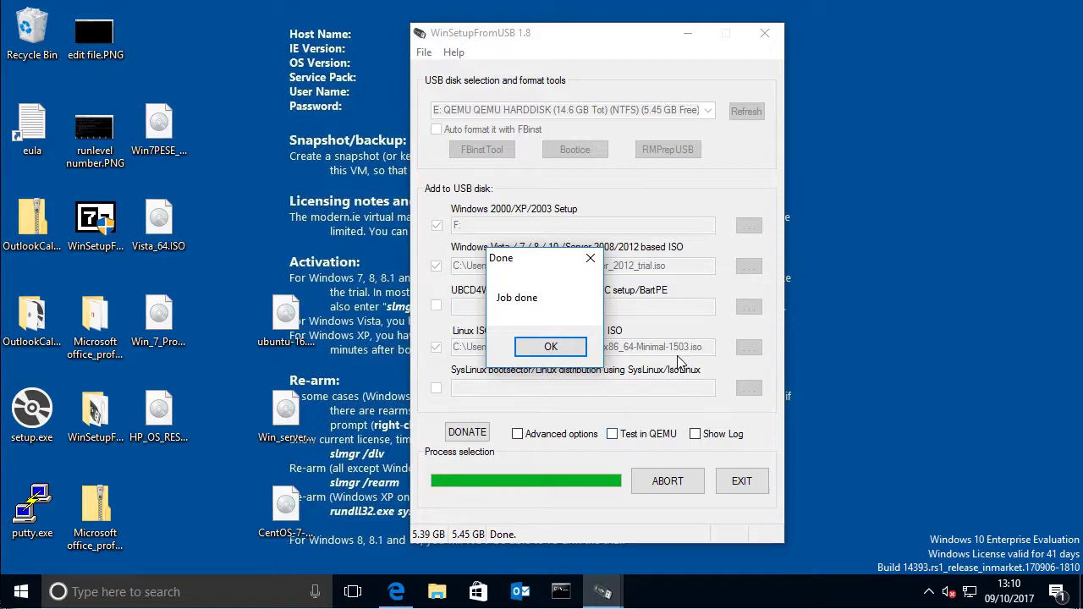
- Dismiss the Job done notice and exit WinSetupFromUSB
click(548, 347)
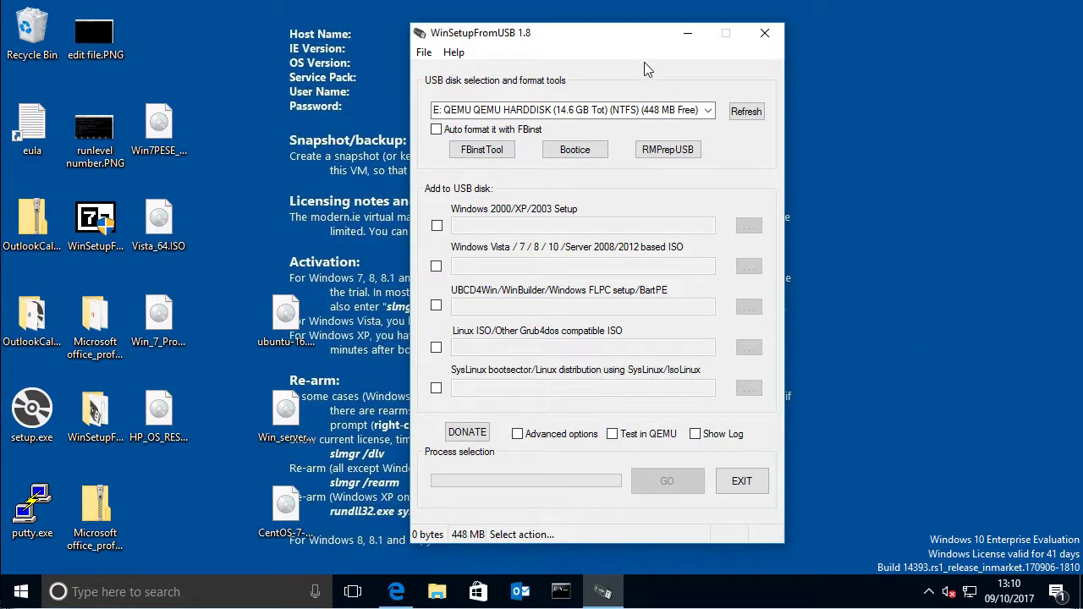
click(743, 483)
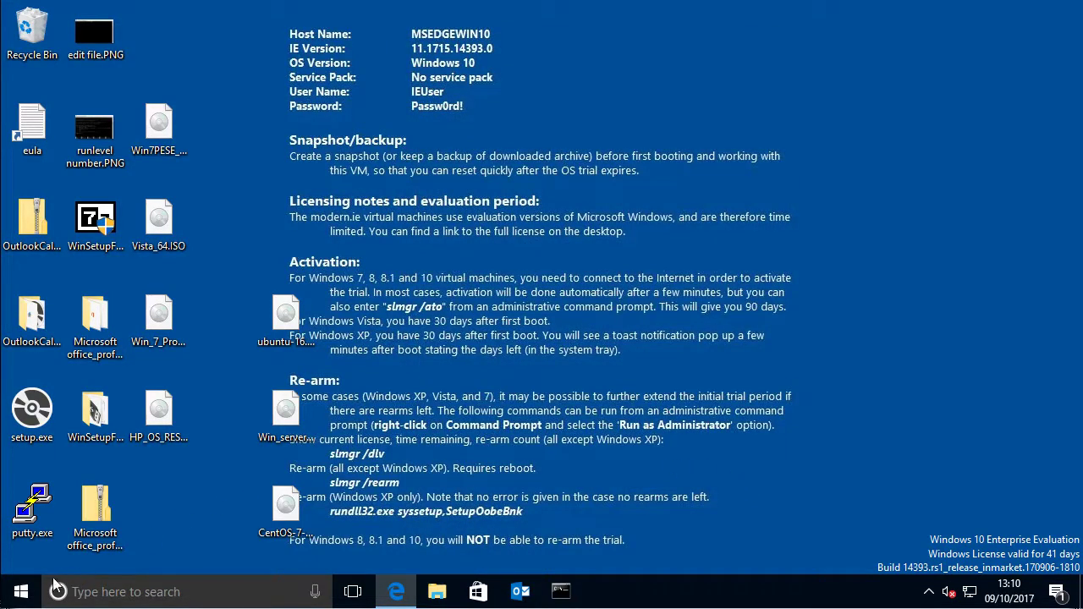
- Shut down the Windows 10 guest from the Start menu's power options
click(19, 598)
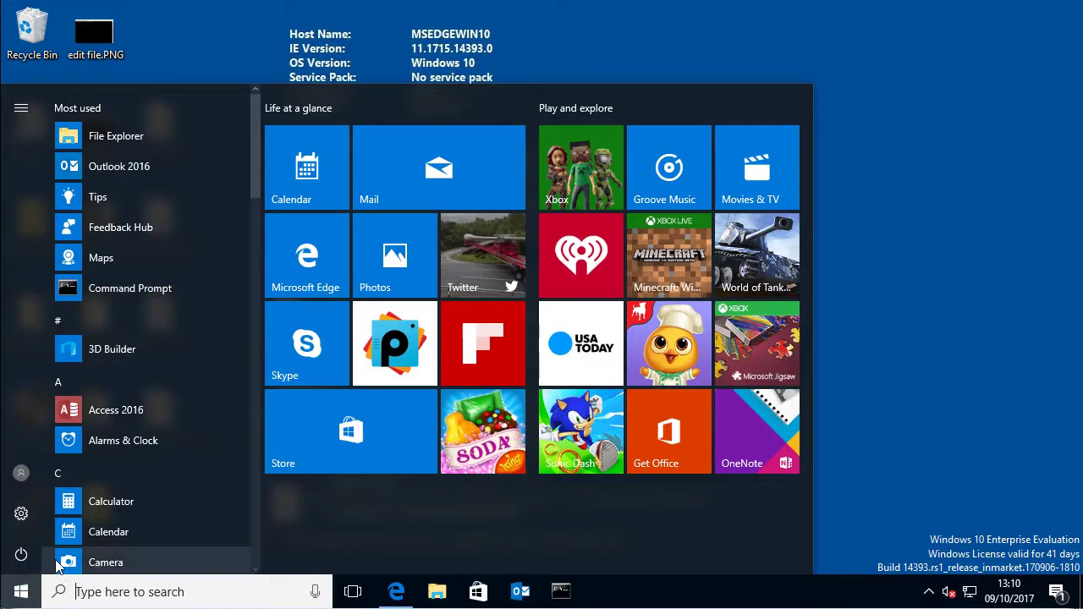
click(31, 556)
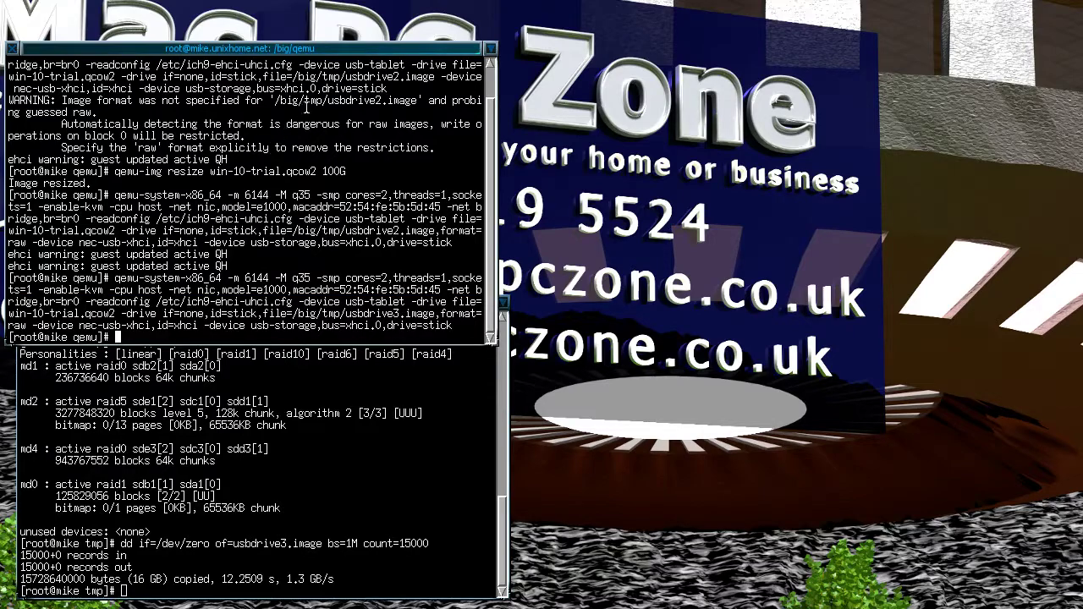
- Rerun qemu-system-x86_64 without the win-10-trial.qcow2 drive, booting usbdrive3.image alone
drag(330, 55, 787, 114)
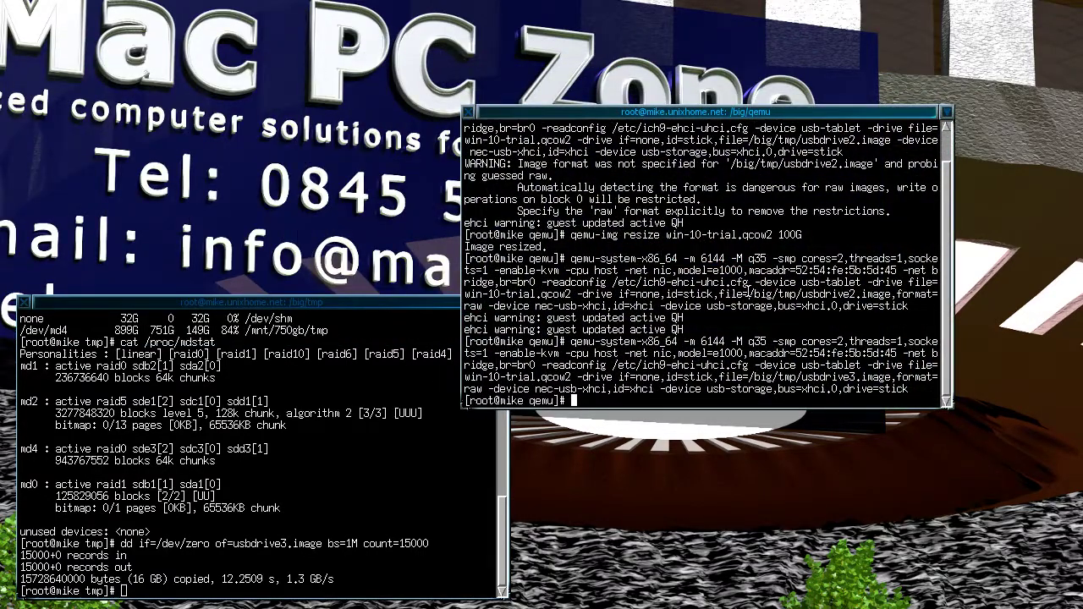
key(Up)
key(Left)
key(Left)
key(Left)
key(Left)
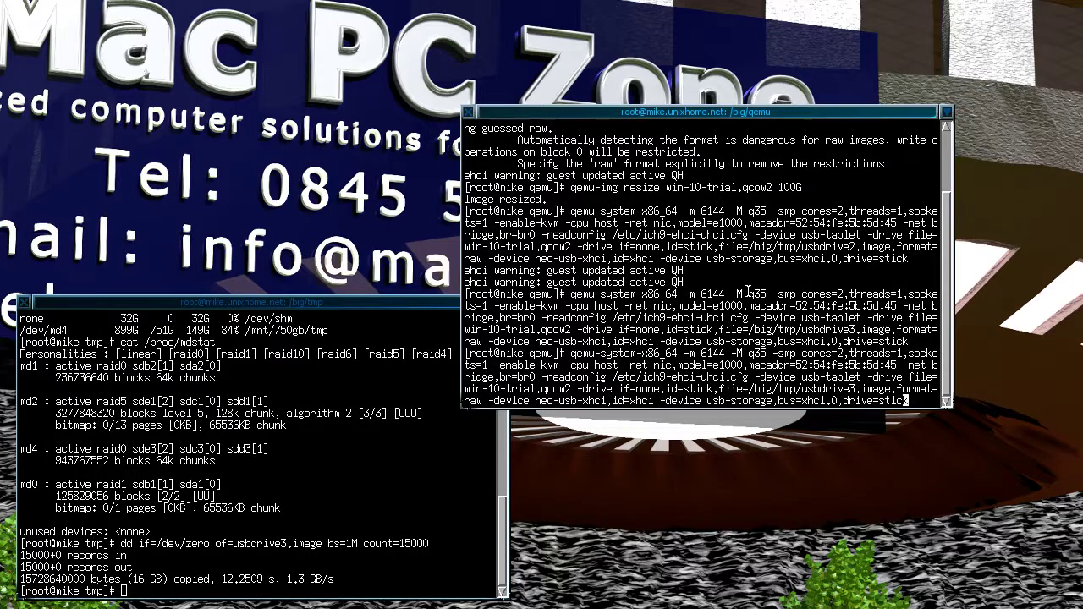
key(Left)
key(Left)
key(Left)
key(Left)
key(Left)
key(Left)
key(Left)
key(Left)
key(Left)
key(Left)
key(Left)
key(Left)
key(Left)
key(Left)
key(Left)
key(Left)
key(Left)
key(Left)
key(Left)
key(Left)
key(Left)
key(Left)
key(Left)
key(Left)
key(Left)
key(Left)
key(Left)
key(Left)
key(Left)
key(Left)
key(Left)
key(Left)
key(Left)
key(Left)
key(Left)
key(Left)
key(Left)
key(Left)
key(Left)
key(Left)
key(Left)
key(Left)
key(Left)
key(Left)
key(Left)
key(Left)
key(Left)
key(Left)
key(Left)
key(Left)
key(Left)
key(Left)
key(Left)
key(Left)
key(Left)
key(Left)
key(Left)
key(Left)
key(Left)
key(Left)
key(BackSpace)
key(BackSpace)
key(BackSpace)
key(BackSpace)
key(BackSpace)
key(BackSpace)
key(BackSpace)
key(BackSpace)
key(BackSpace)
key(BackSpace)
key(BackSpace)
key(BackSpace)
key(BackSpace)
key(BackSpace)
key(BackSpace)
key(BackSpace)
key(BackSpace)
key(BackSpace)
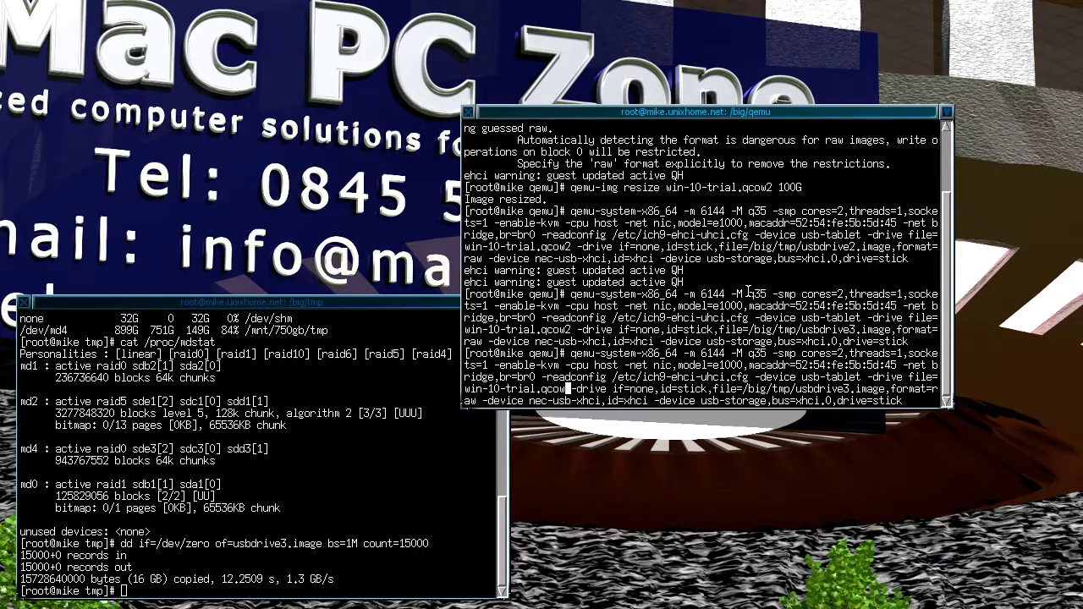
key(BackSpace)
key(BackSpace)
key(BackSpace)
key(BackSpace)
key(BackSpace)
key(BackSpace)
key(BackSpace)
key(BackSpace)
key(BackSpace)
key(BackSpace)
key(BackSpace)
key(BackSpace)
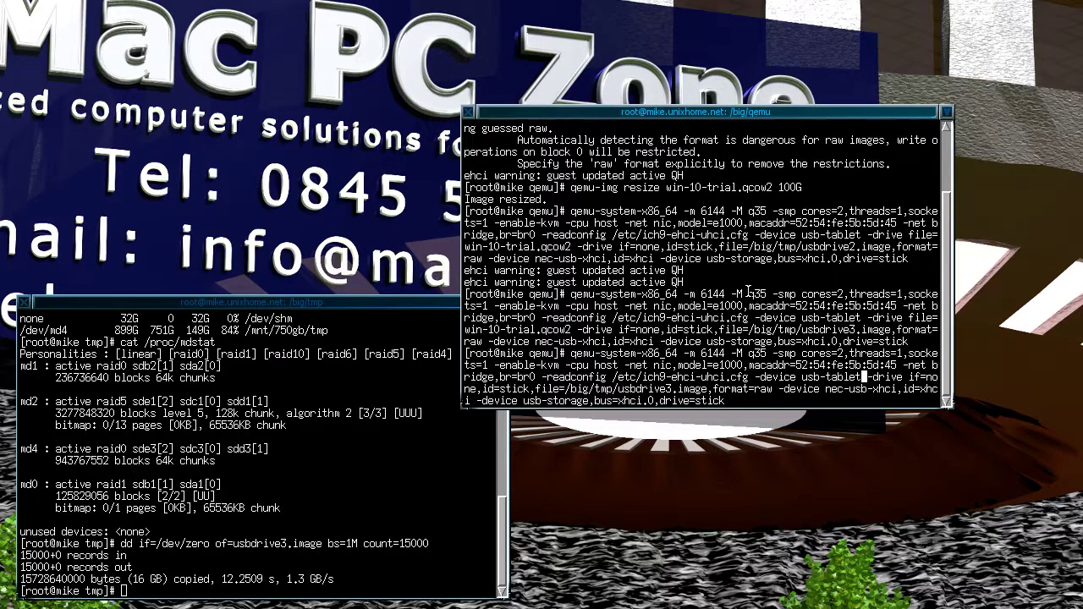
key(Return)
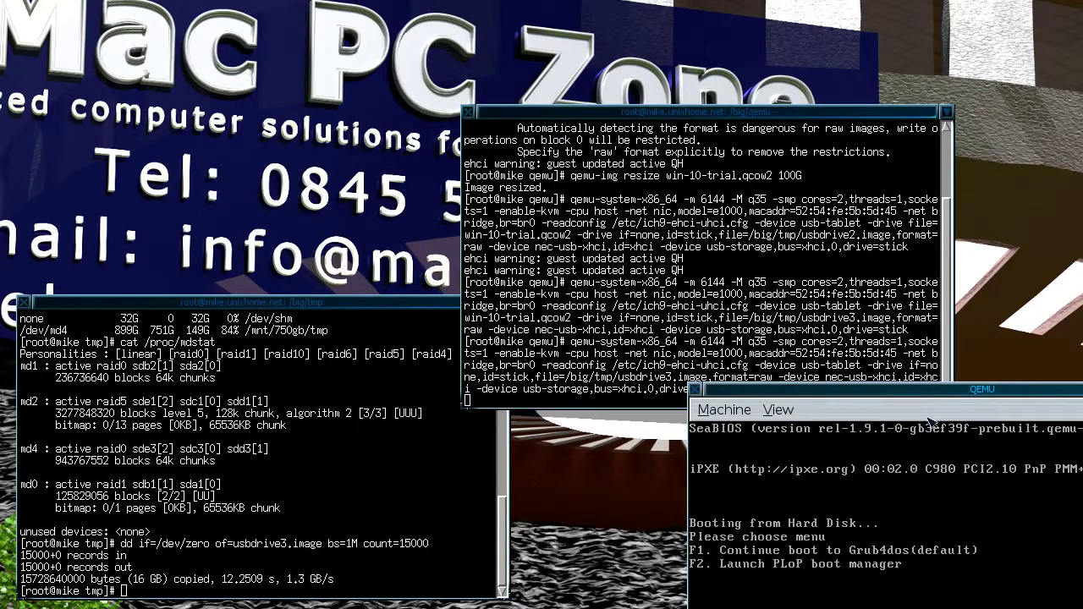
- Browse the GRUB4DOS menu entries down toward the Windows XP/2000/2003 Setup entry
drag(933, 389, 618, 59)
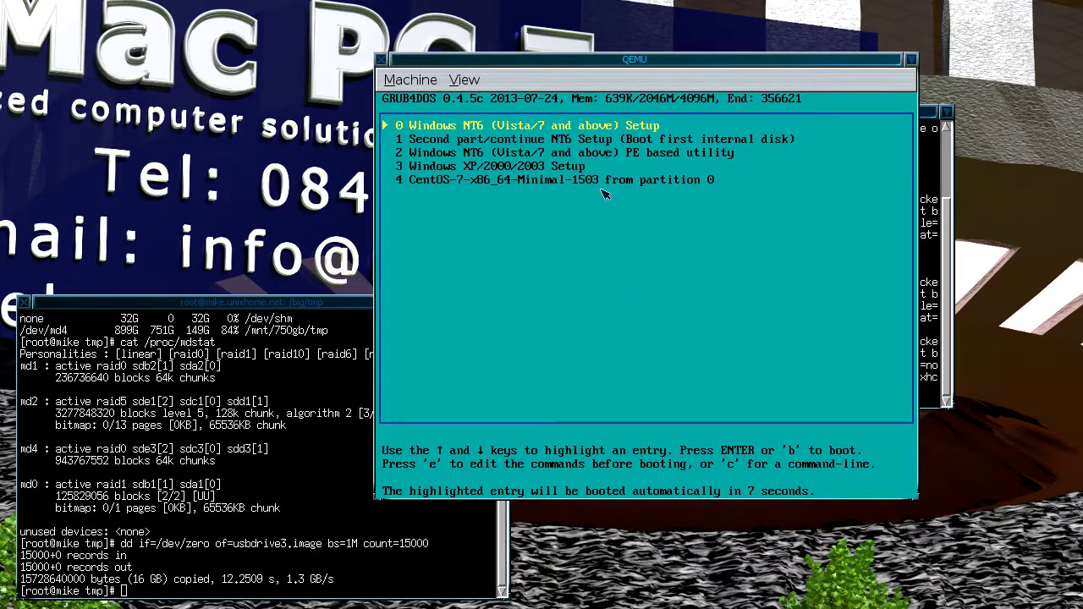
key(Down)
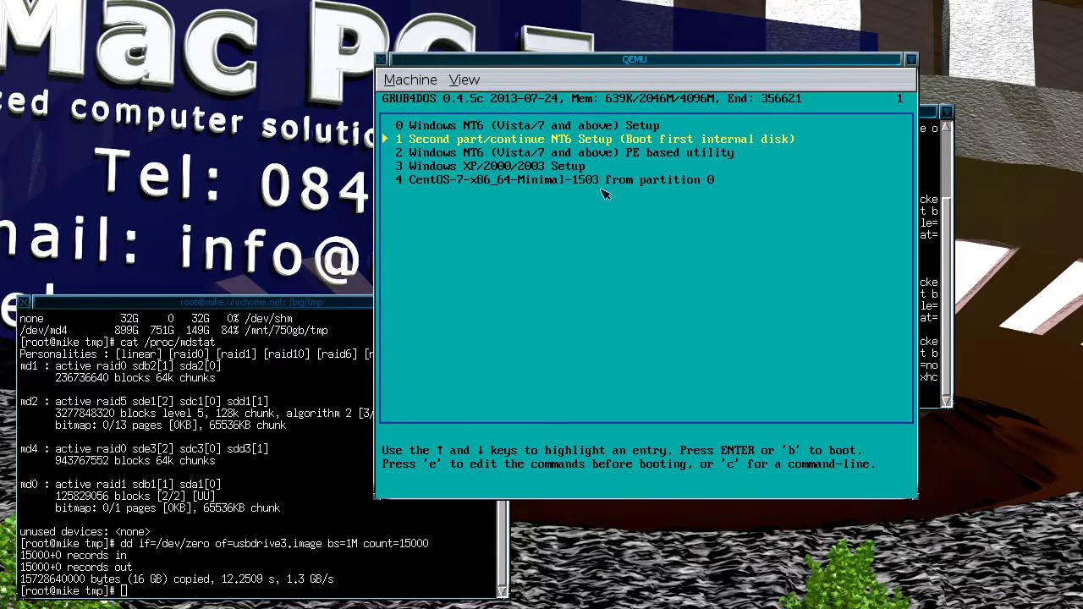
key(Up)
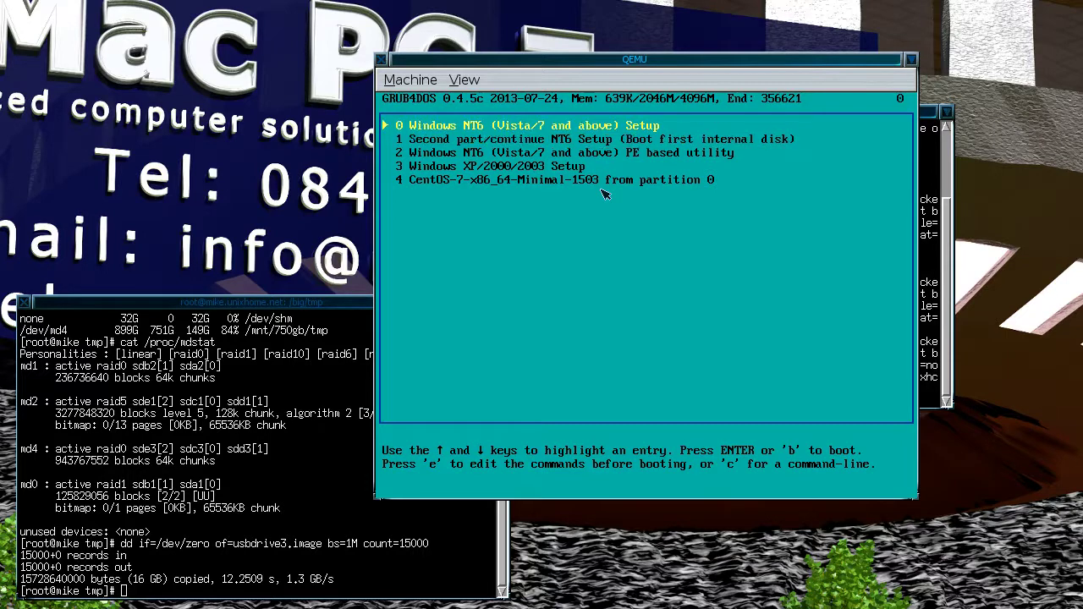
key(Down)
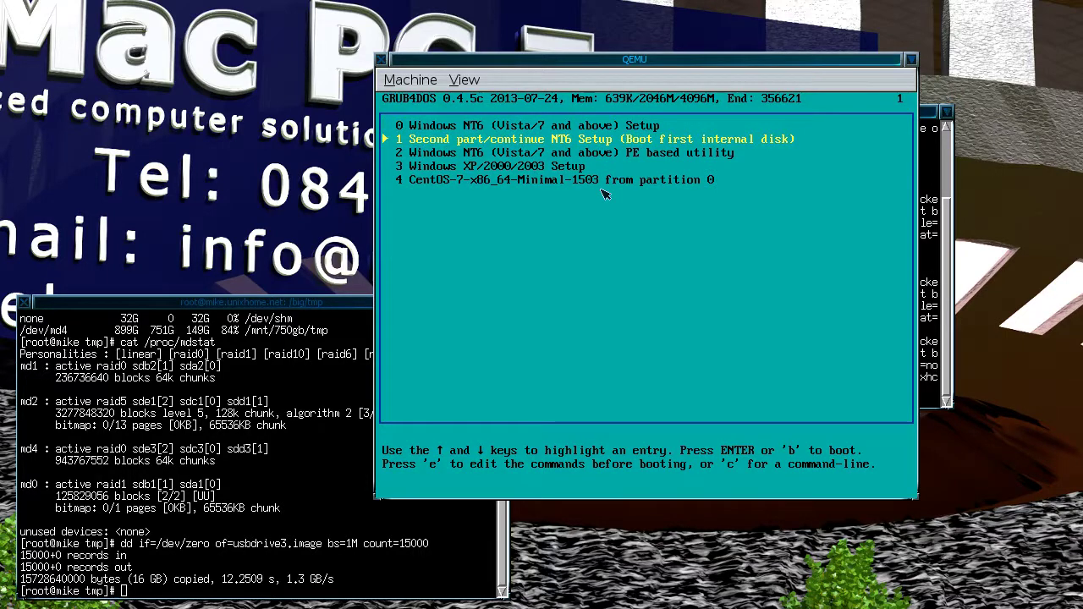
key(Down)
key(Down)
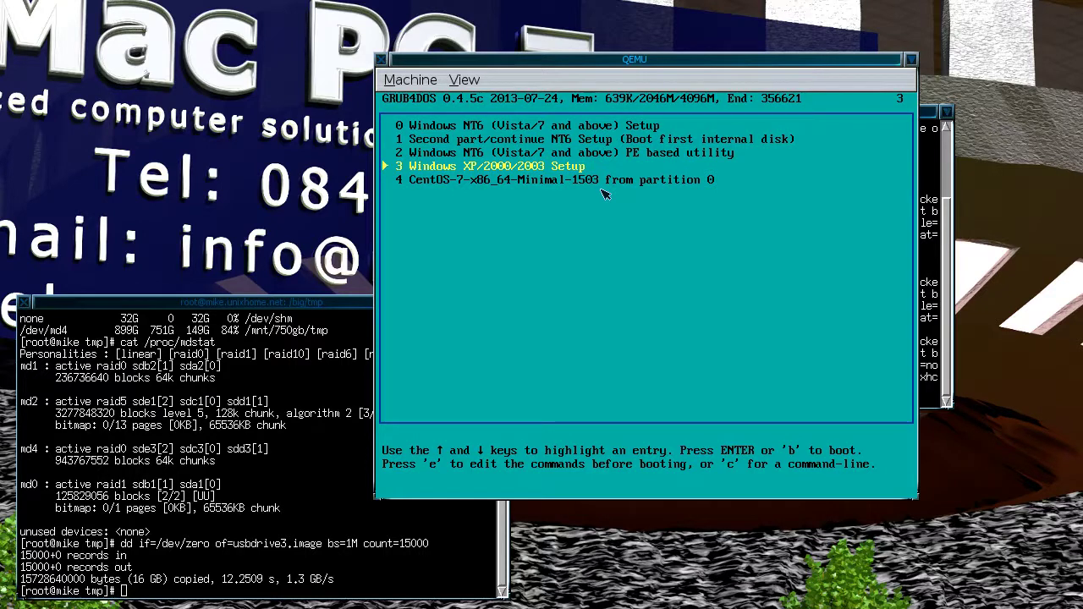
- Boot 'First part of Windows XP Professional SP2 setup from partition 0' from the XP/2000/2003 submenu
key(Return)
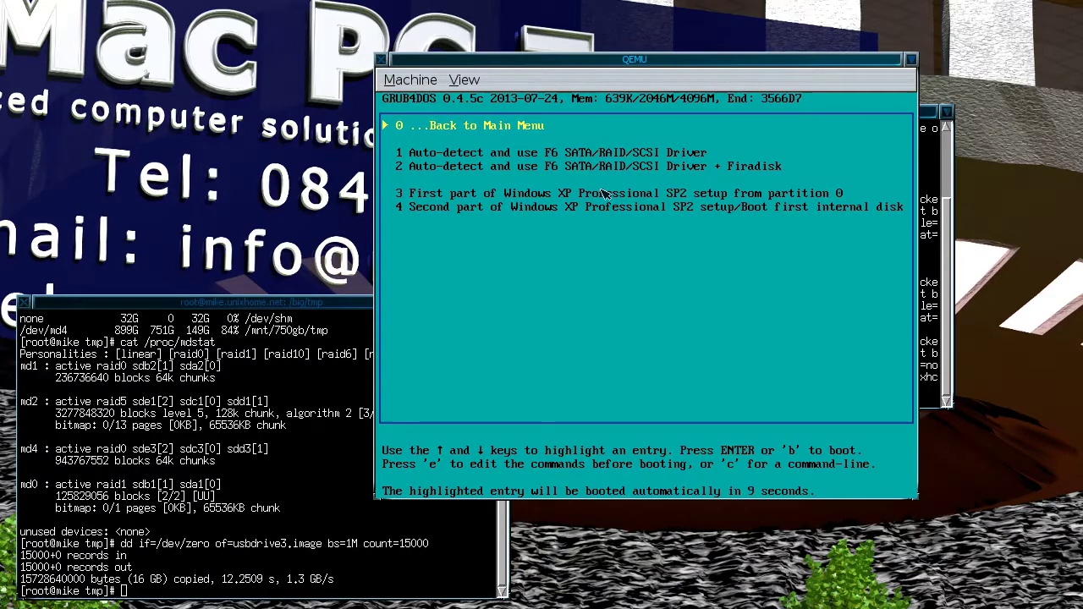
key(Down)
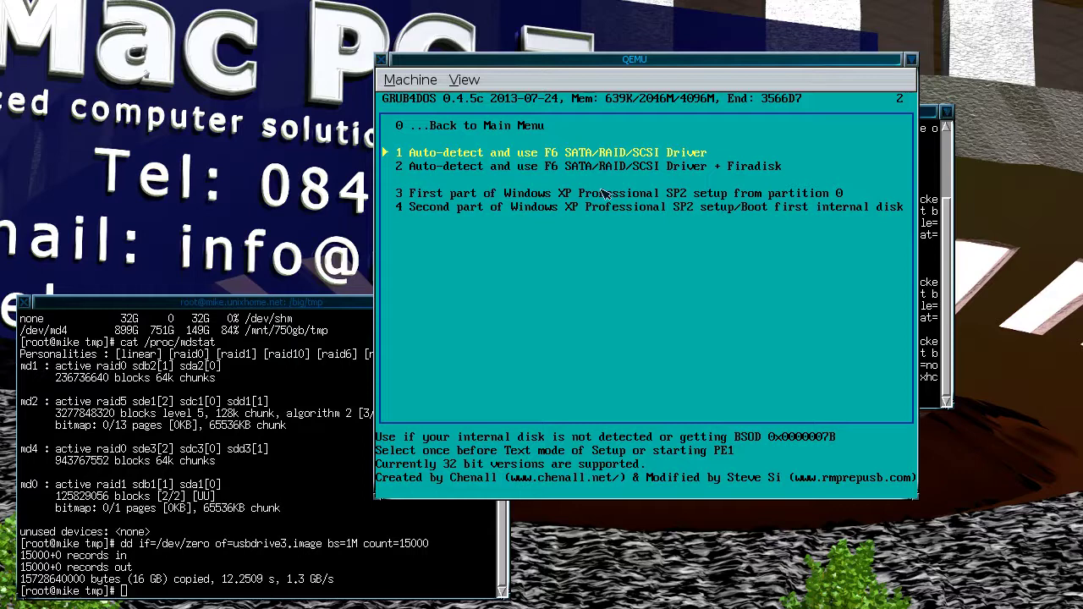
key(Down)
key(Down)
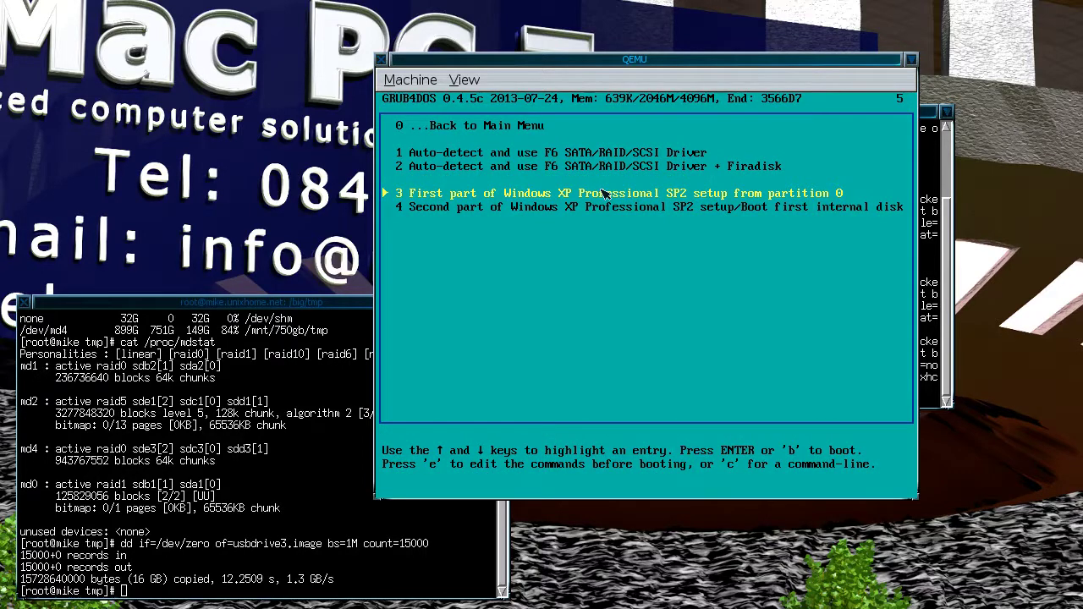
key(Return)
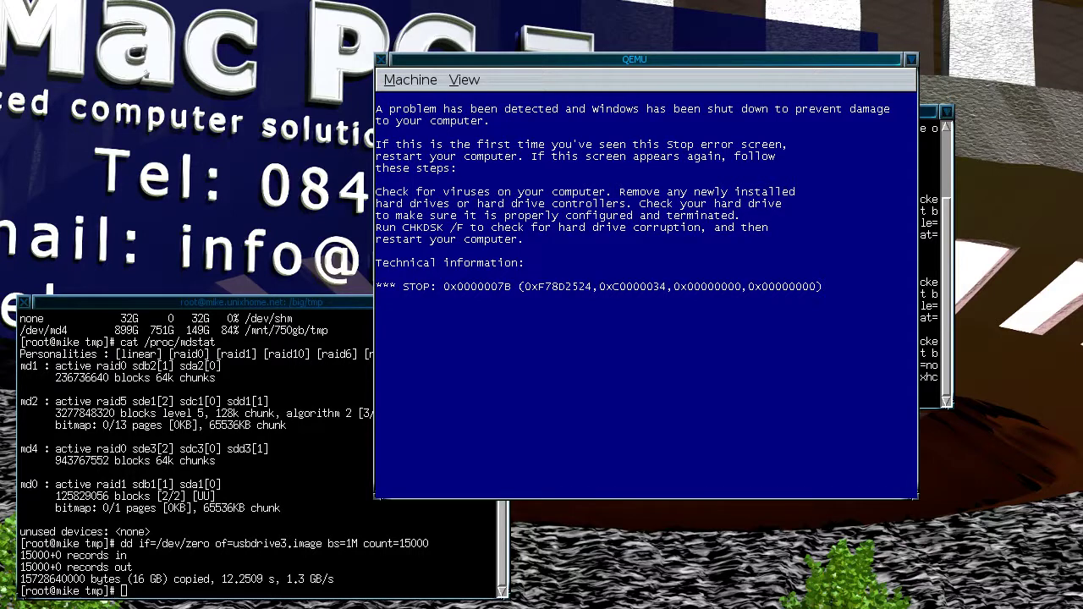
- Reset the VM and boot the GRUB4DOS Windows NT6 (Vista/7 and above) Setup entry
click(423, 82)
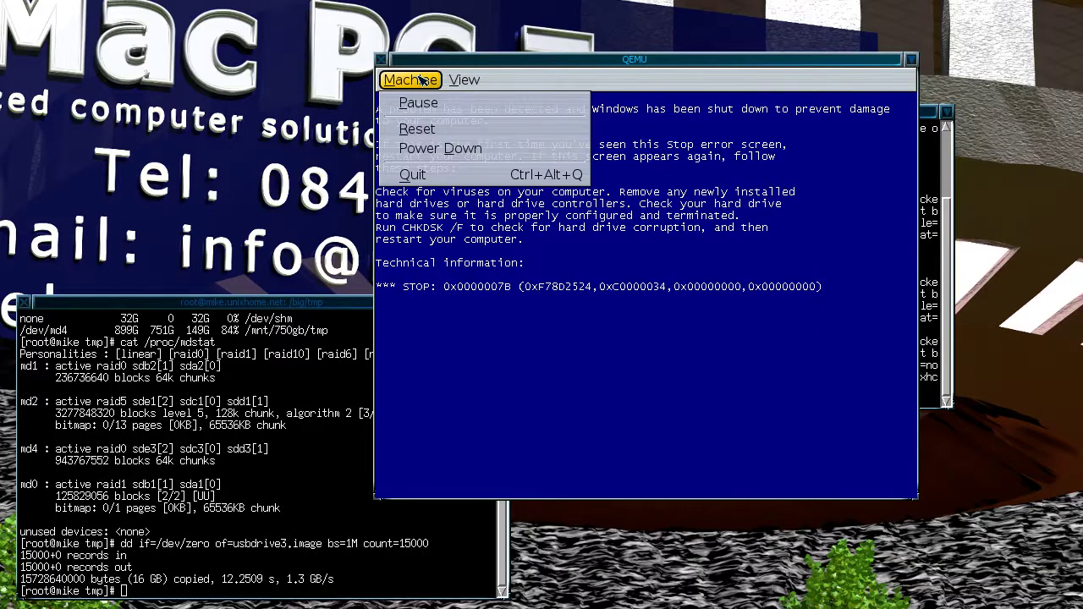
click(427, 129)
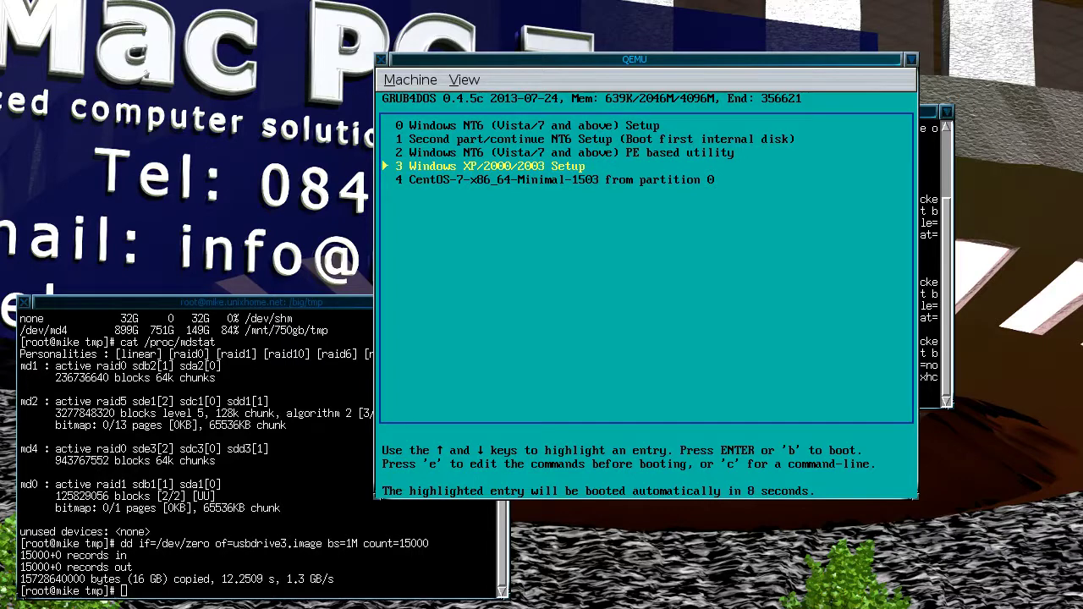
key(2)
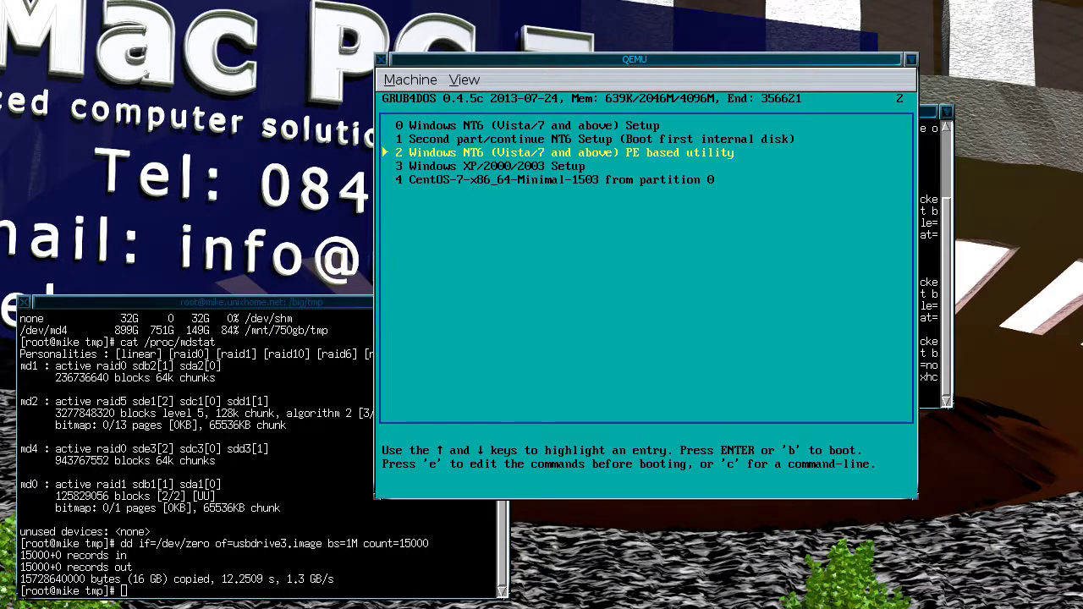
key(Up)
key(Up)
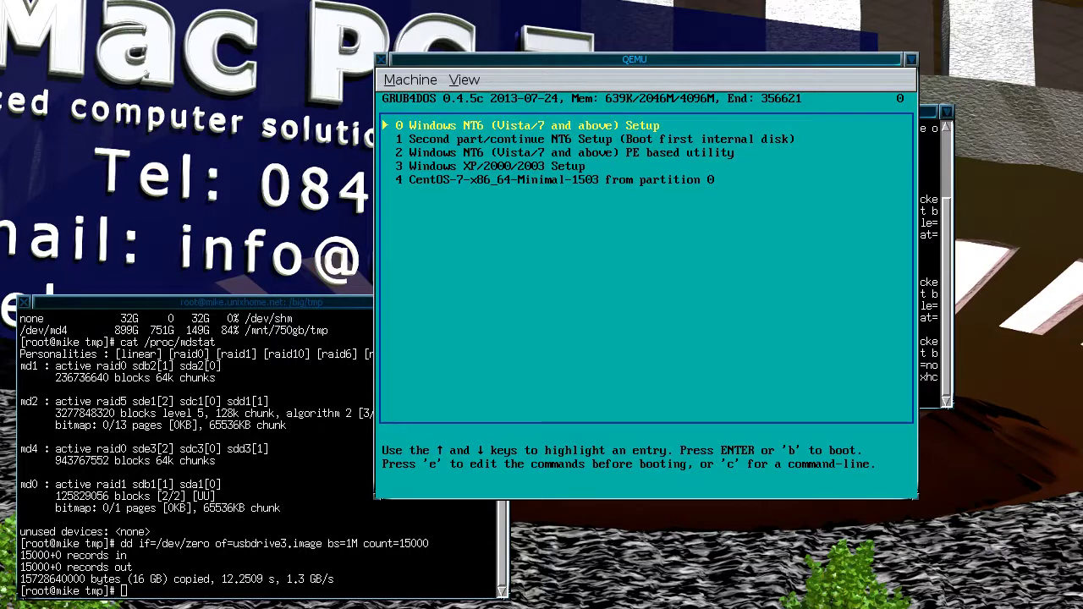
key(Return)
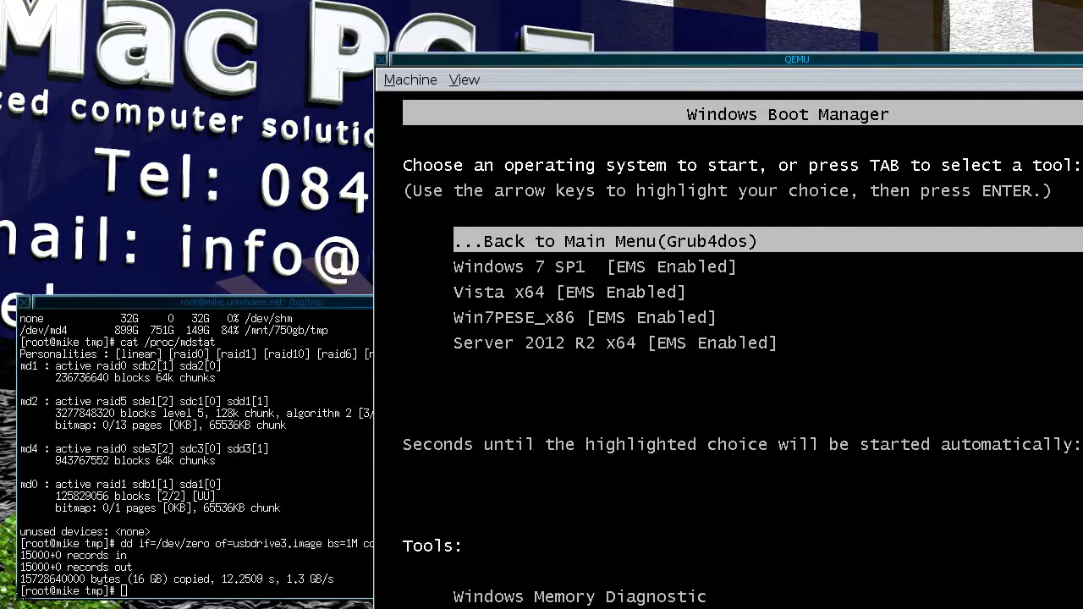
- Move between Vista x64 and Windows 7 SP1 in Windows Boot Manager
drag(426, 61, 226, 0)
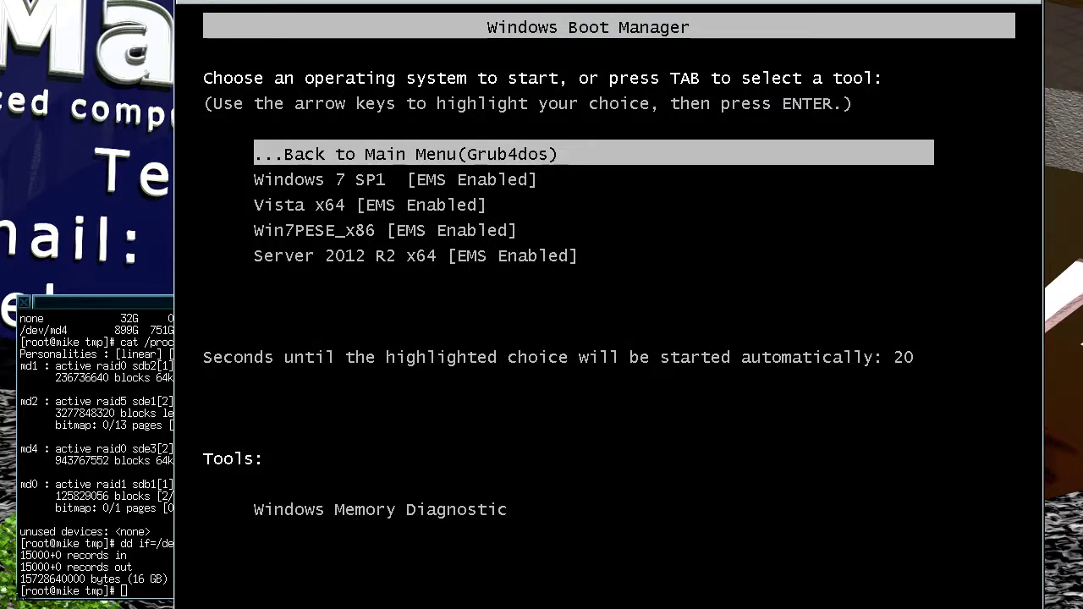
key(Down)
key(Down)
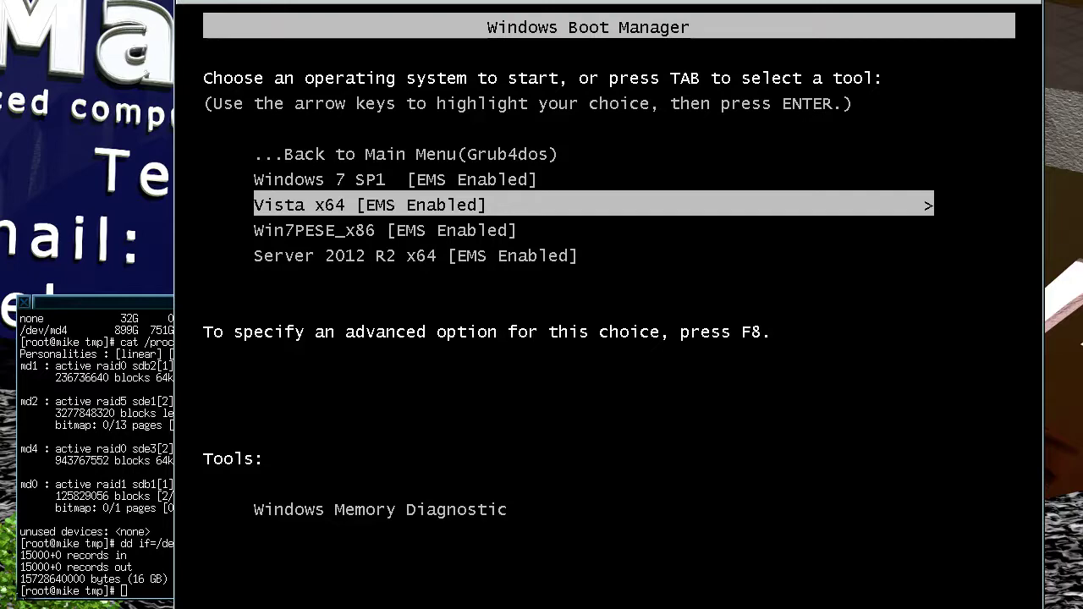
key(Up)
- Boot Vista x64 and move the USB-wait log window to the desktop centre
key(Down)
key(Return)
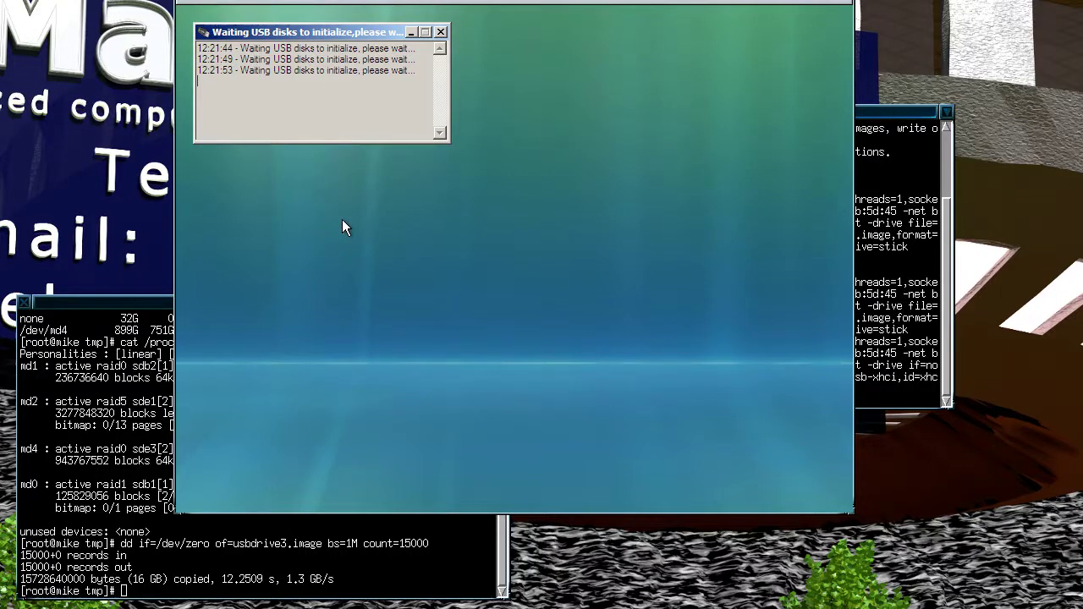
drag(322, 33, 427, 151)
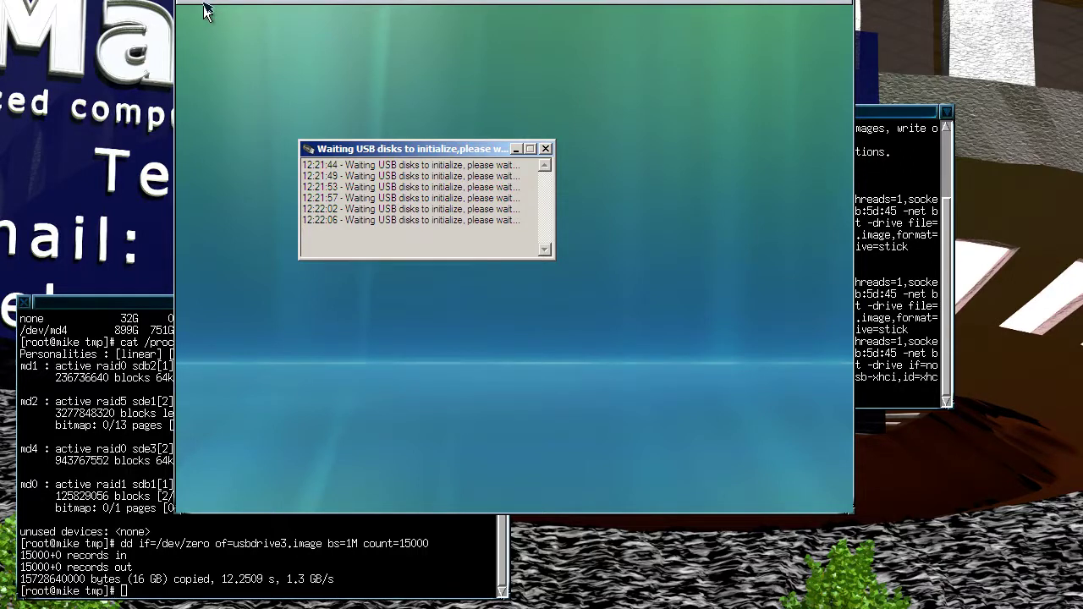
- Dismiss the 'Please reinsert the USB disk' warning in the guest
click(904, 291)
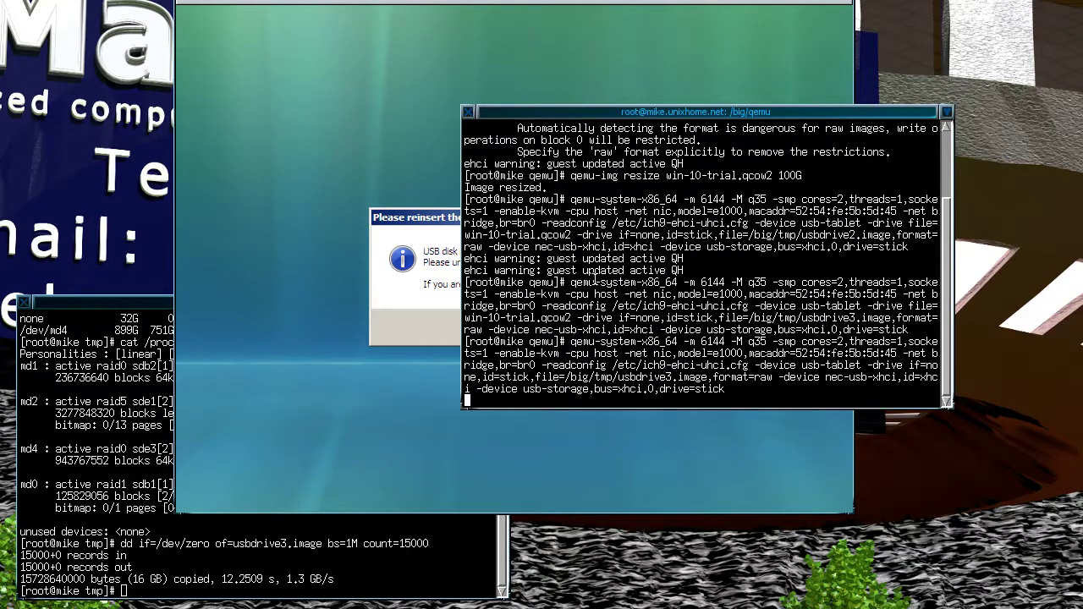
click(378, 224)
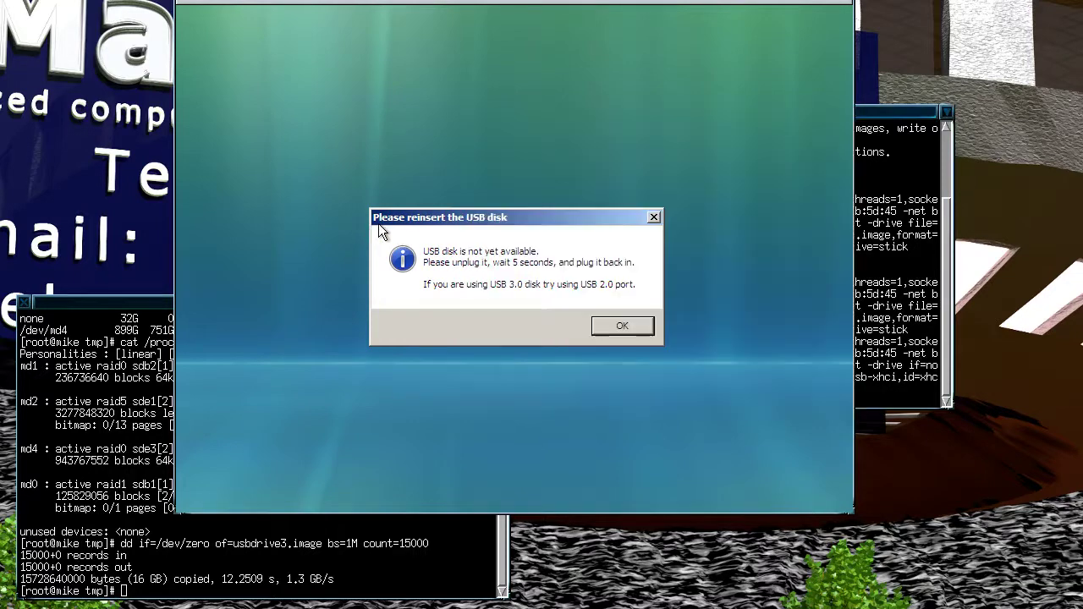
click(621, 326)
click(602, 326)
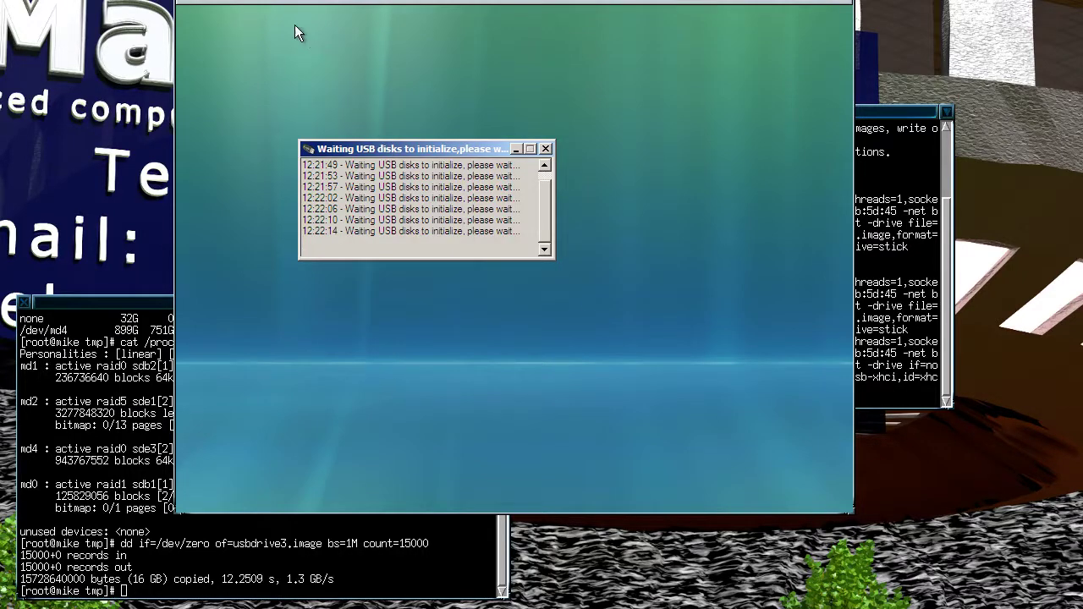
right_click(198, 12)
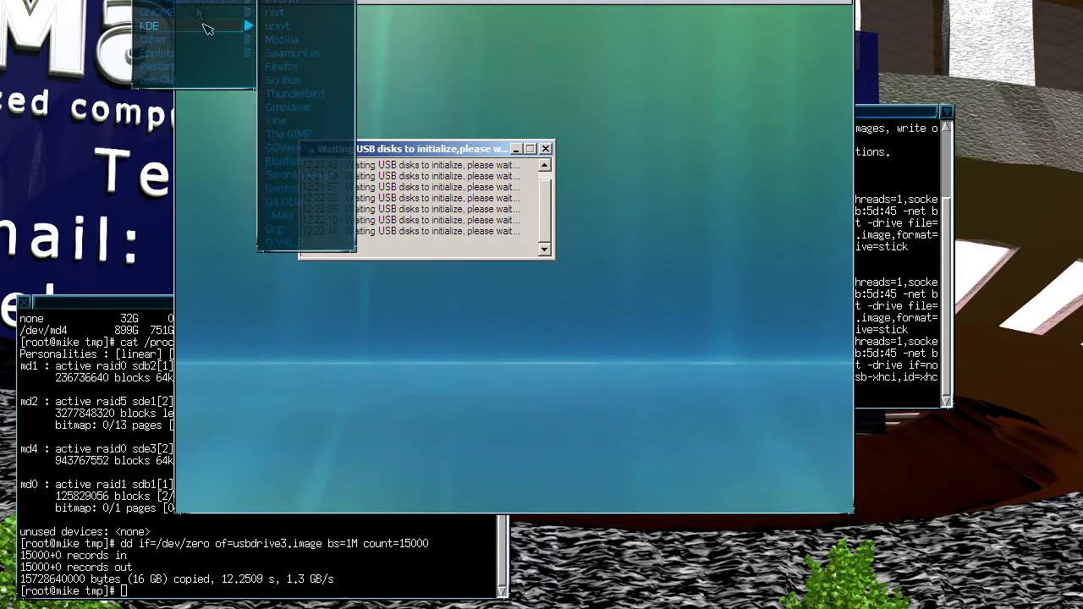
click(193, 12)
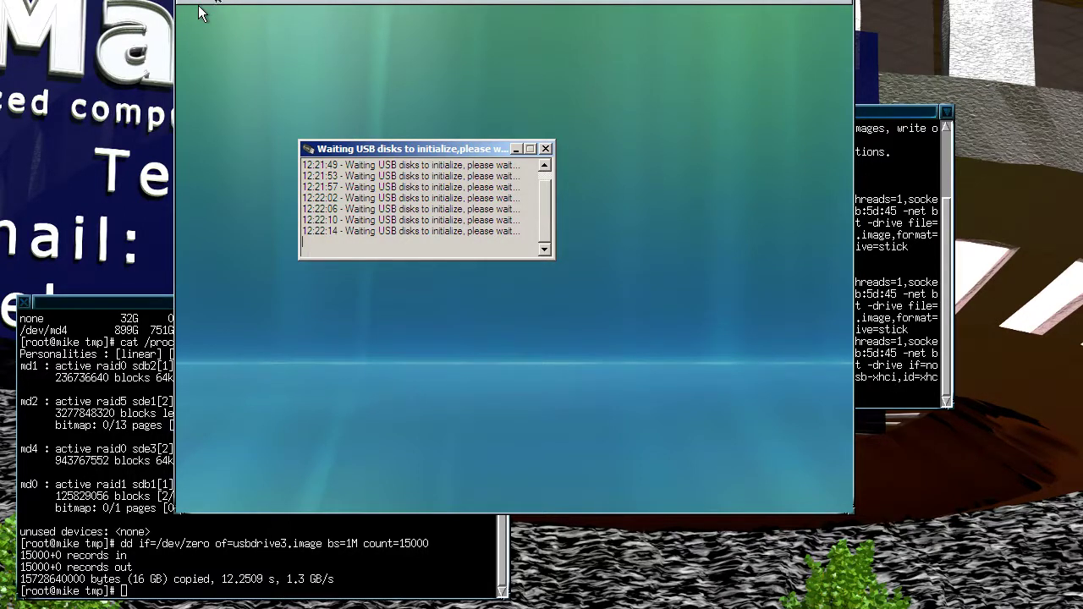
- Reset the virtual machine and boot a GRUB4DOS menu entry
click(200, 5)
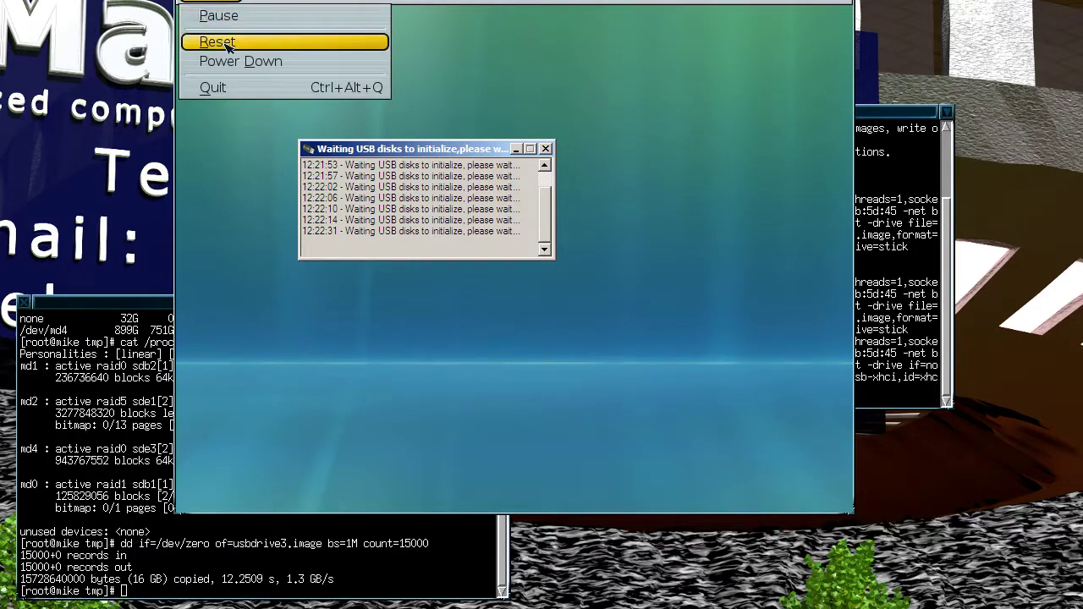
click(217, 41)
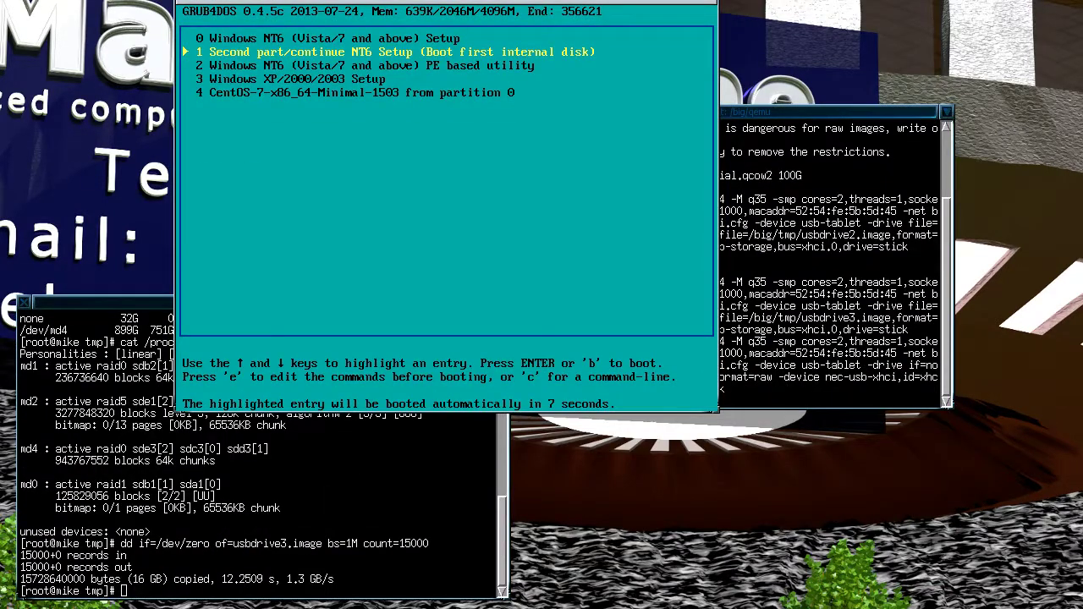
key(Down)
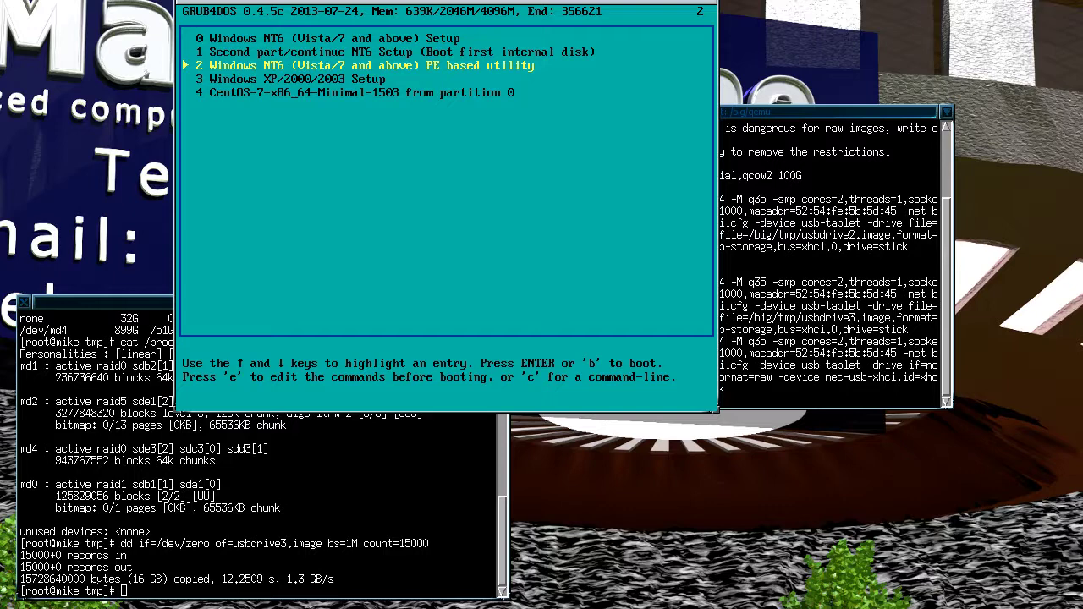
key(Down)
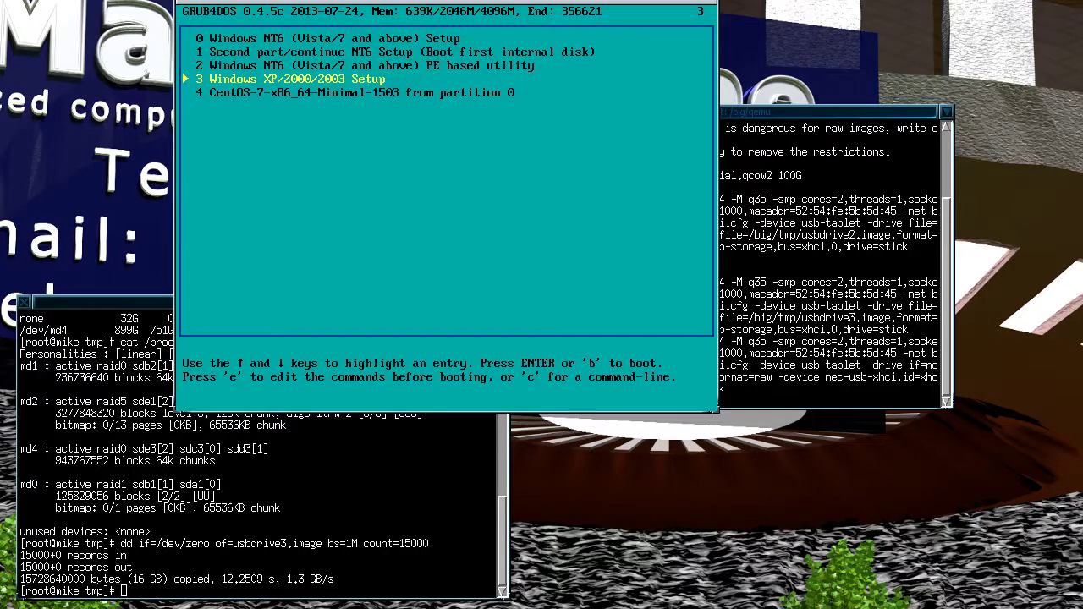
key(Up)
key(Up)
key(Return)
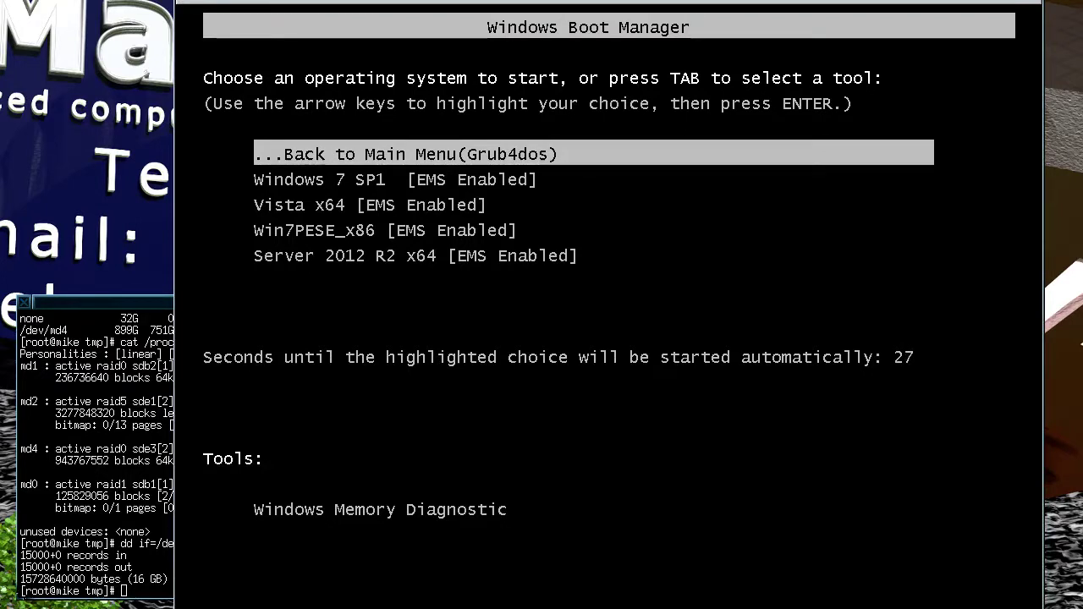
- Boot the Windows 7 SP1 entry from Windows Boot Manager
key(Down)
key(Down)
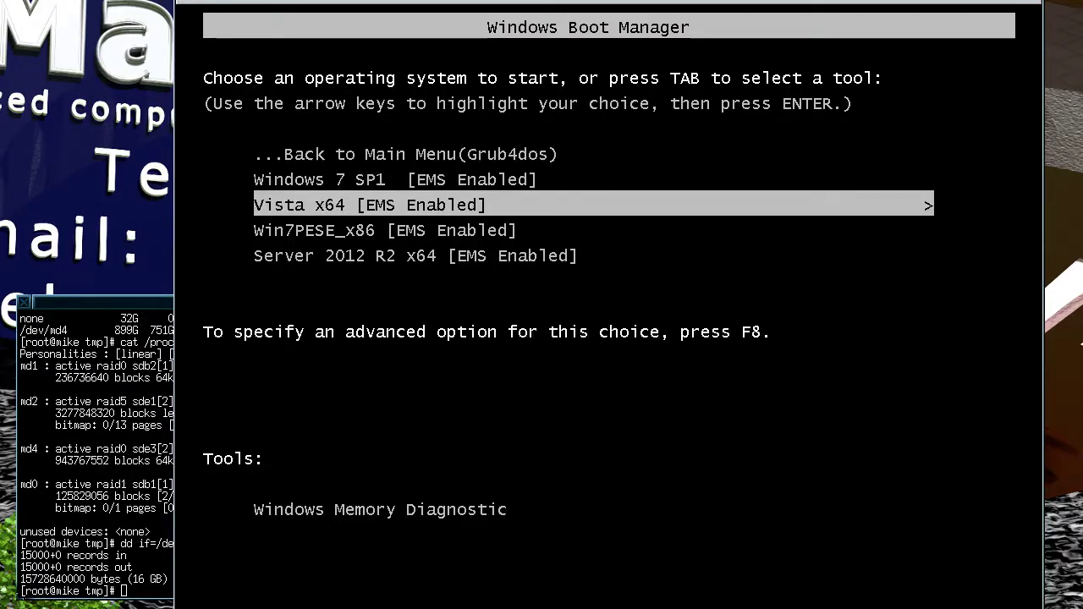
key(Down)
key(Up)
key(Up)
key(Return)
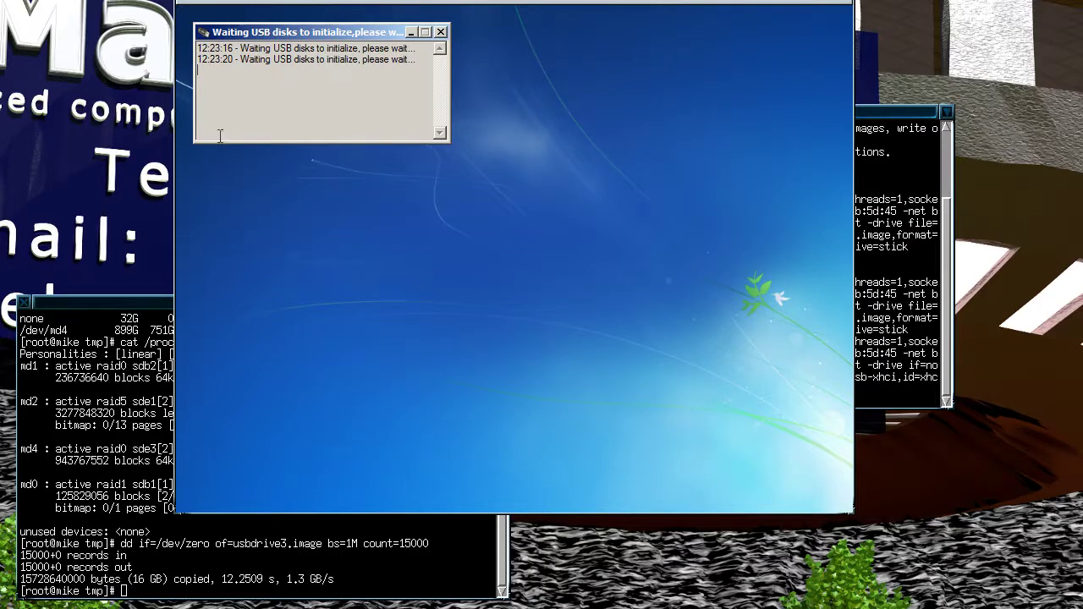
- Reset the VM and boot Server 2012 R2 x64 via GRUB4DOS entry 0
click(226, 9)
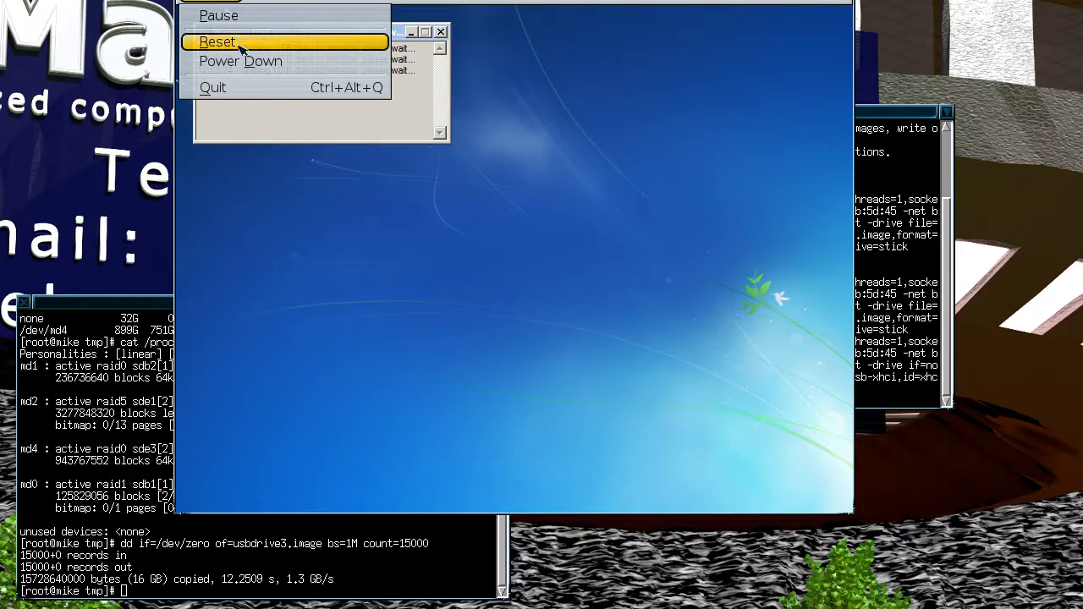
click(217, 42)
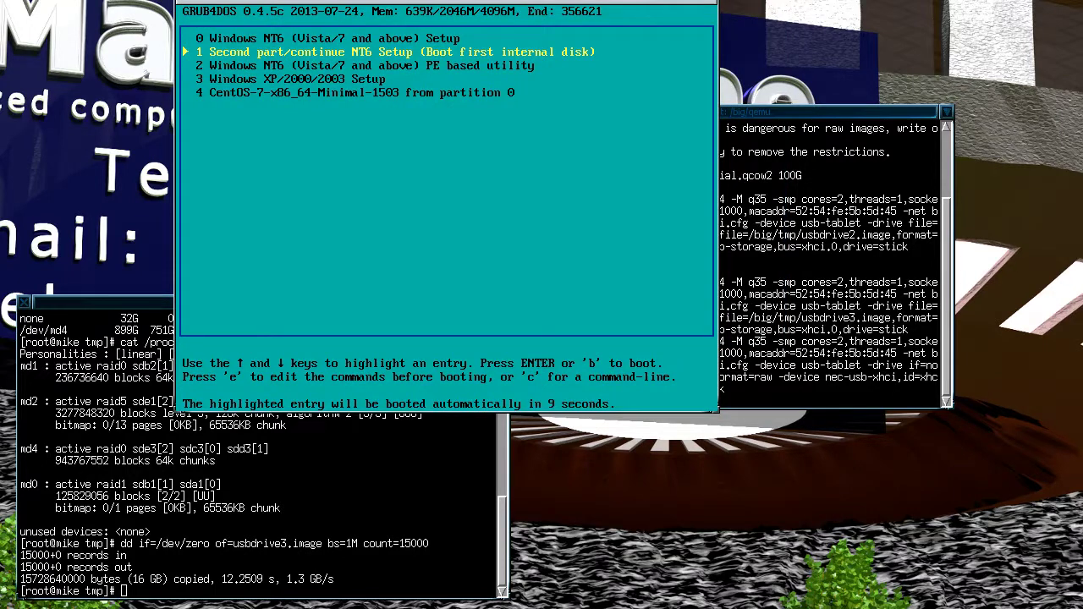
key(0)
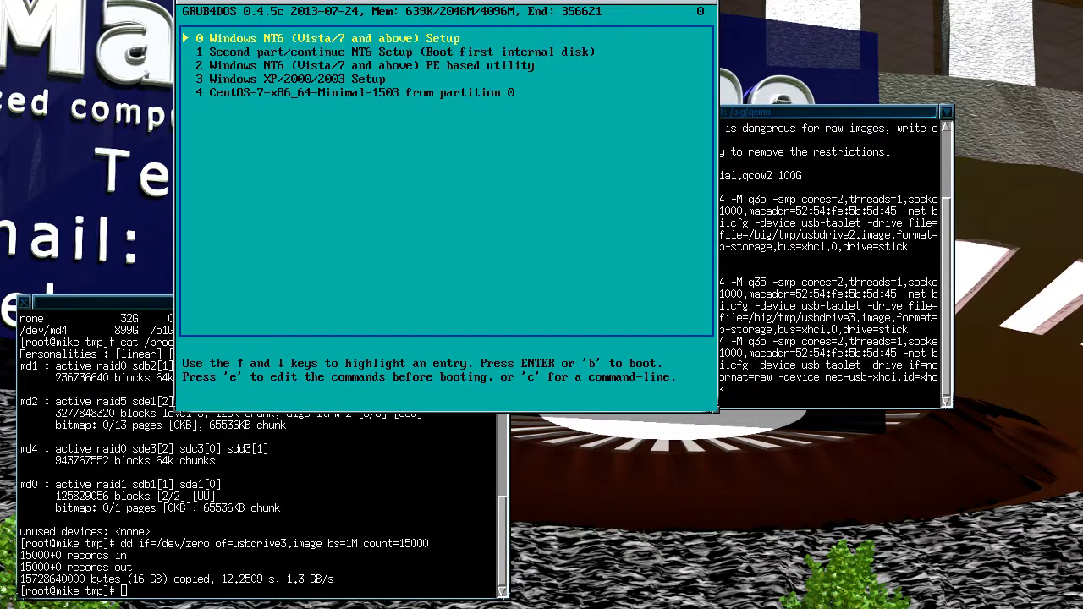
key(Return)
key(Down)
key(Down)
key(Down)
key(Down)
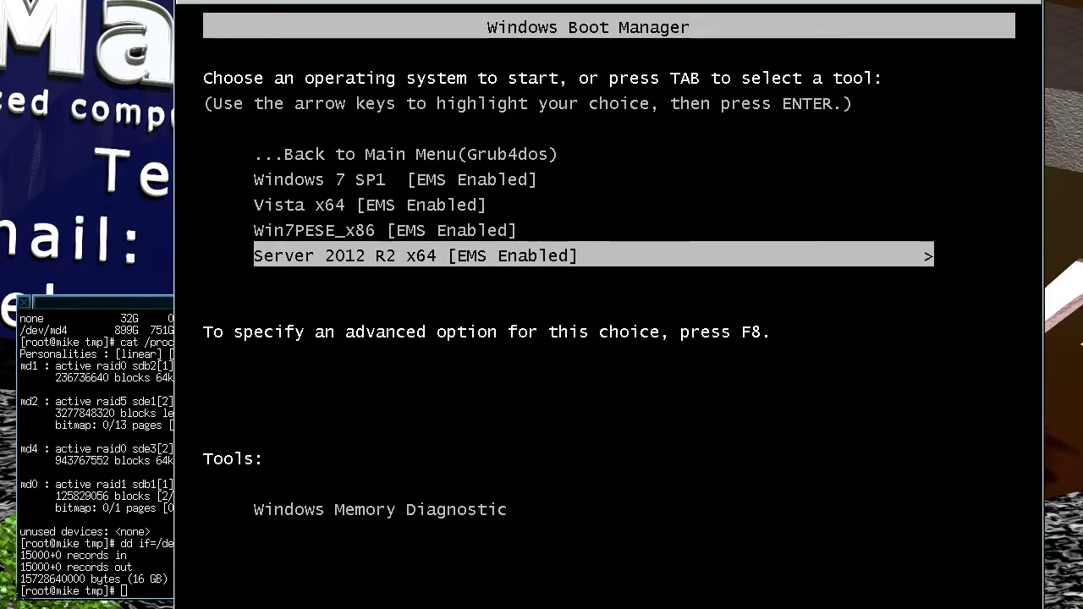
key(Return)
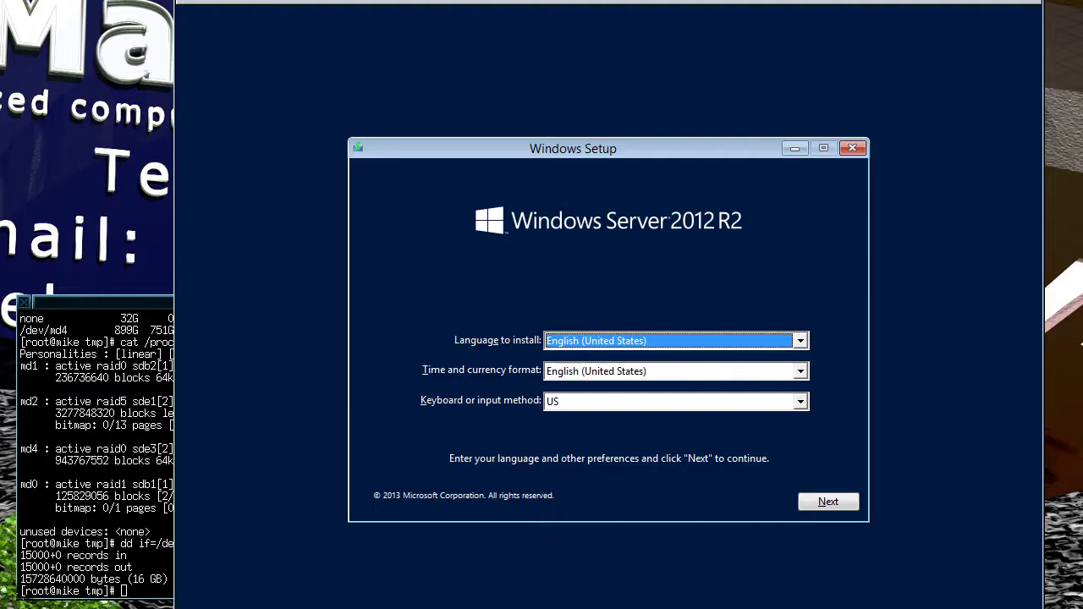
- Set the time and currency format to English (United Kingdom) and start the installation
key(Tab)
key(Up)
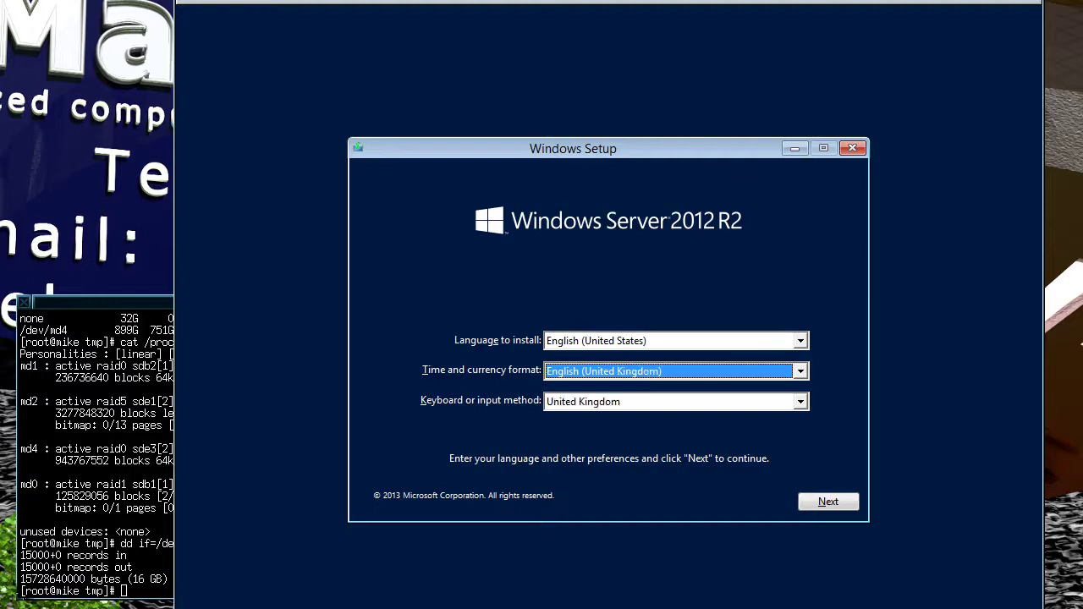
key(Tab)
key(Tab)
key(Return)
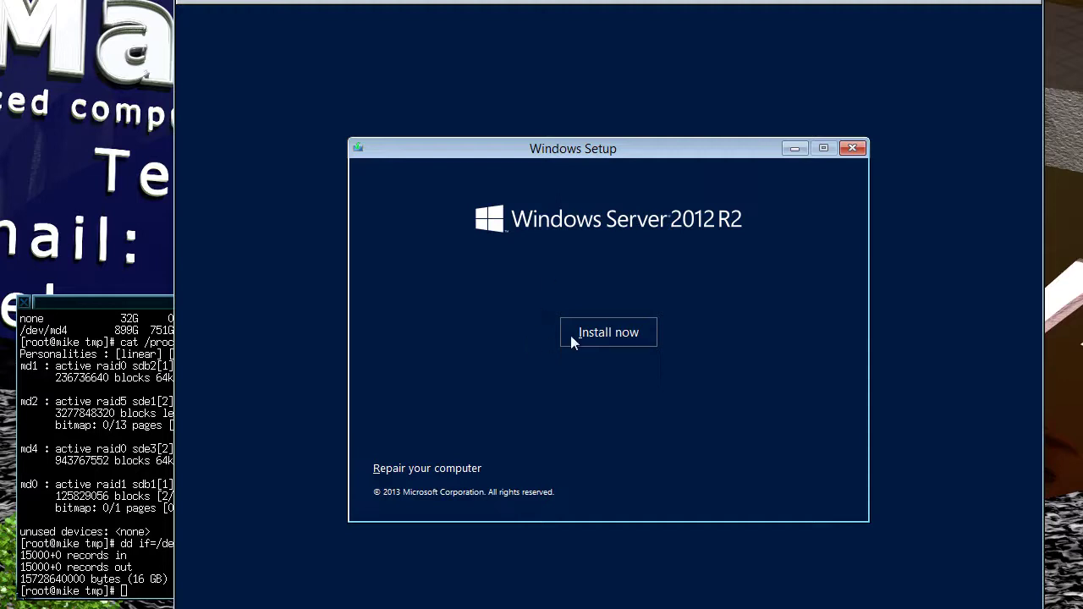
click(597, 322)
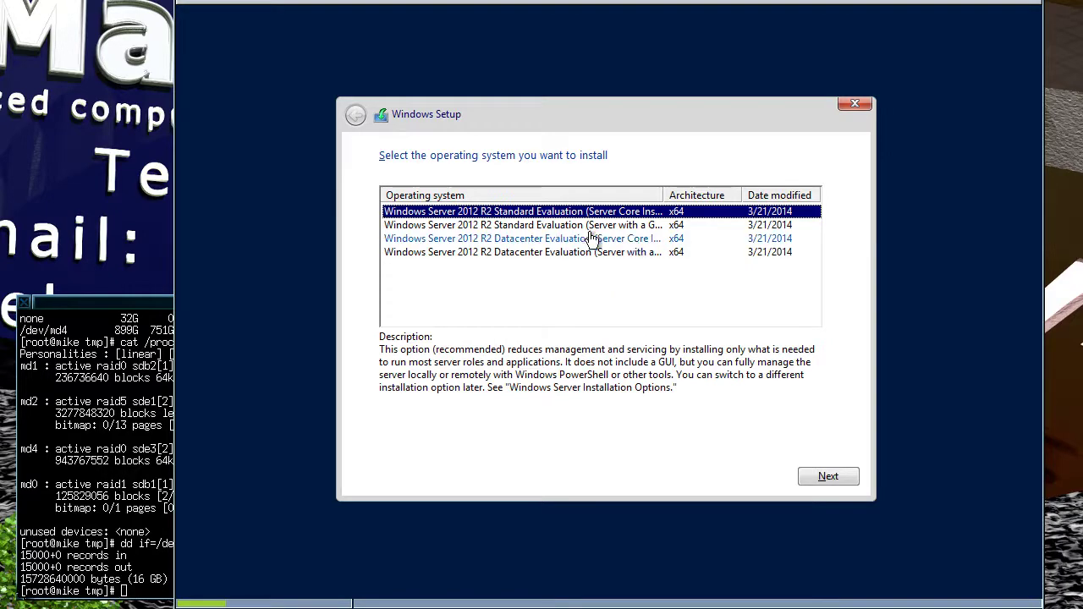
- Pick the Standard edition with GUI, accept the license, and choose Custom installation
click(593, 226)
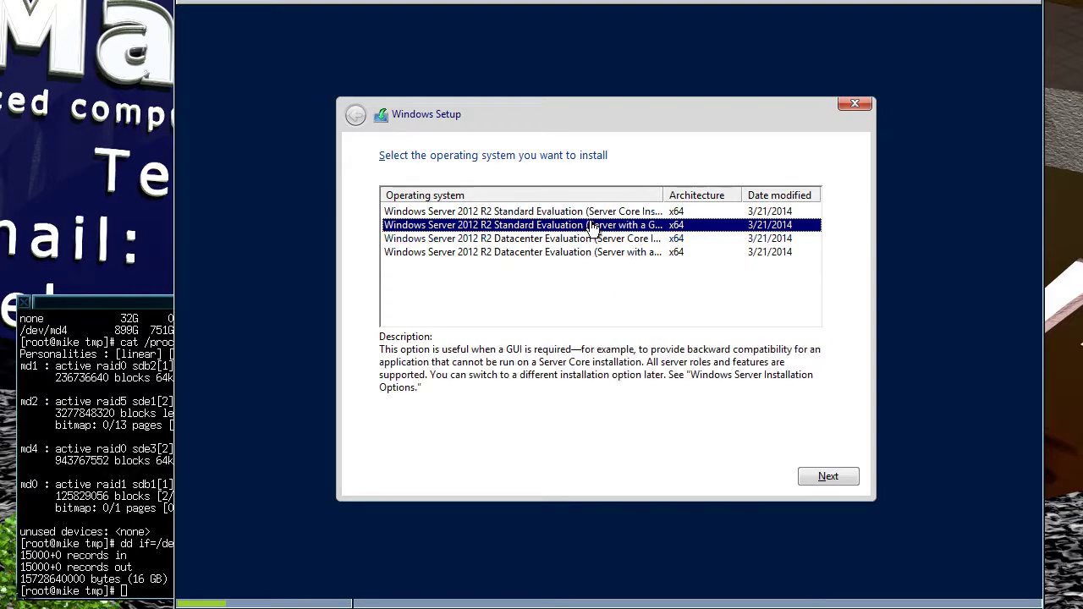
click(829, 479)
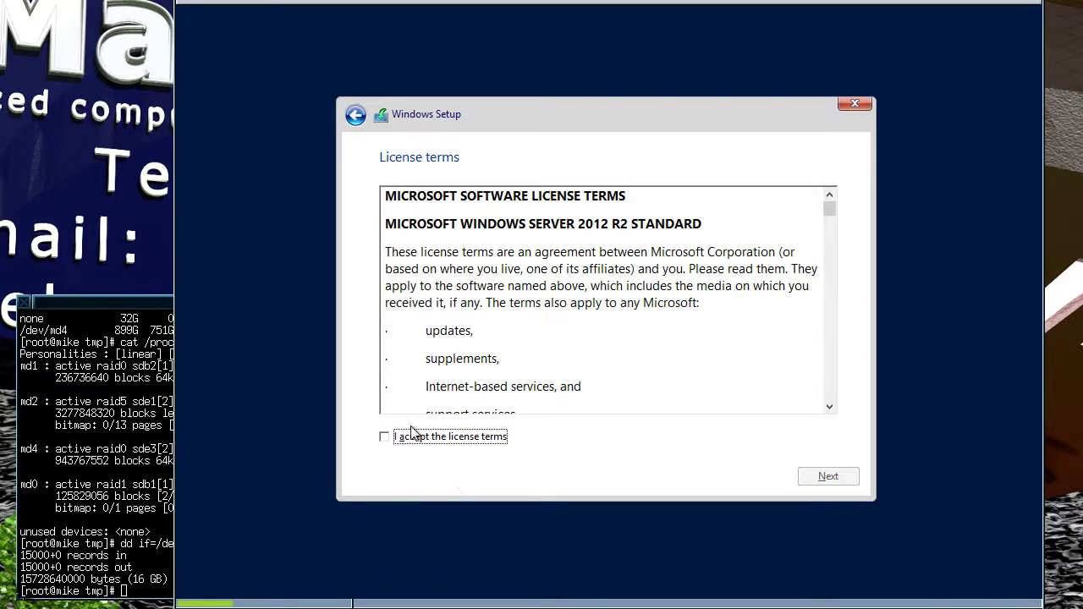
click(412, 436)
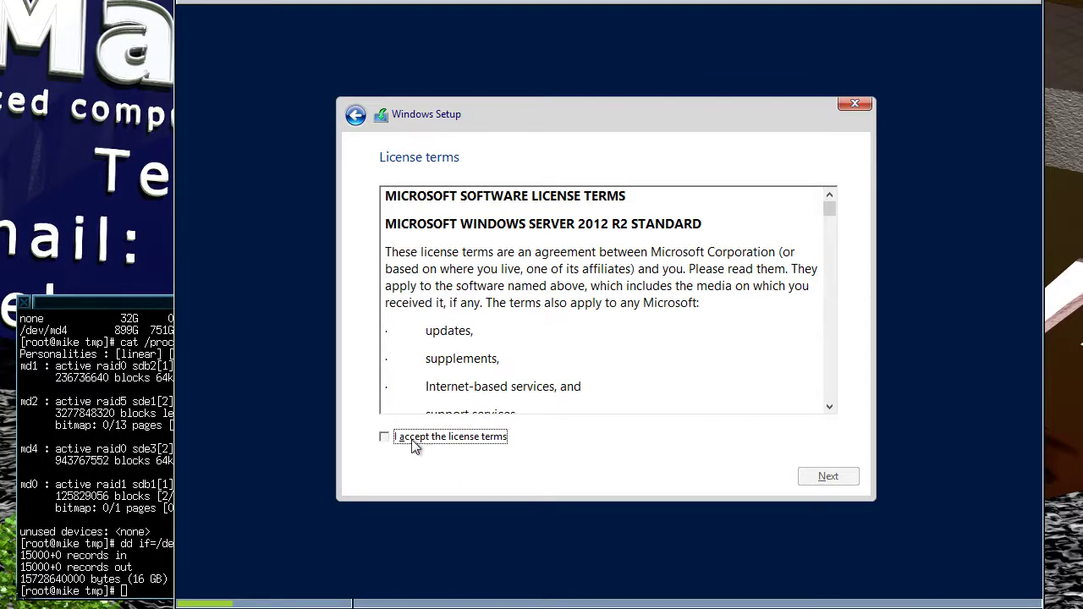
click(825, 478)
click(652, 338)
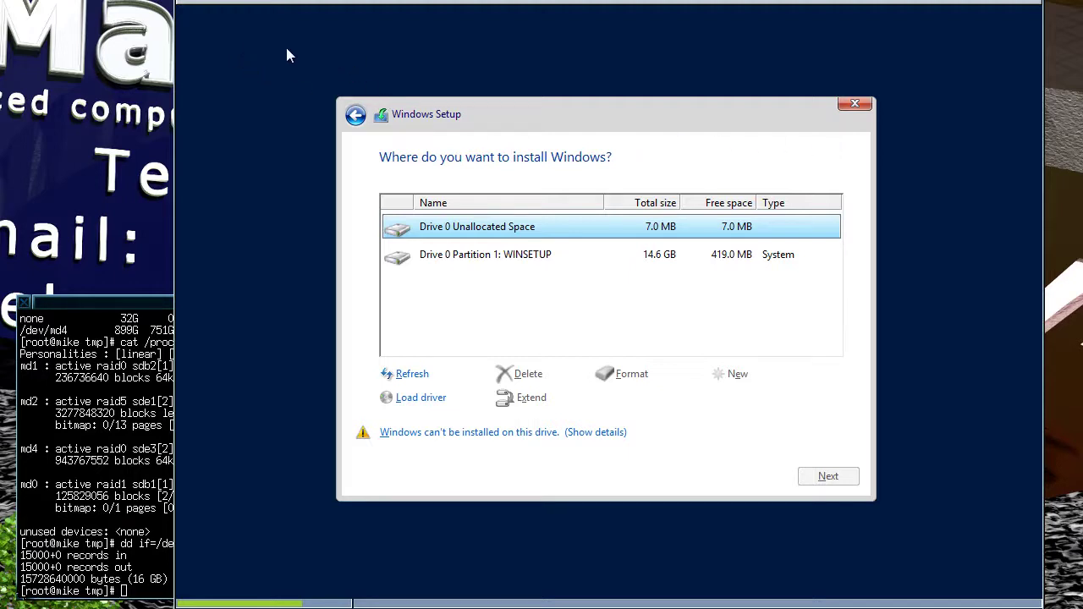
click(218, 7)
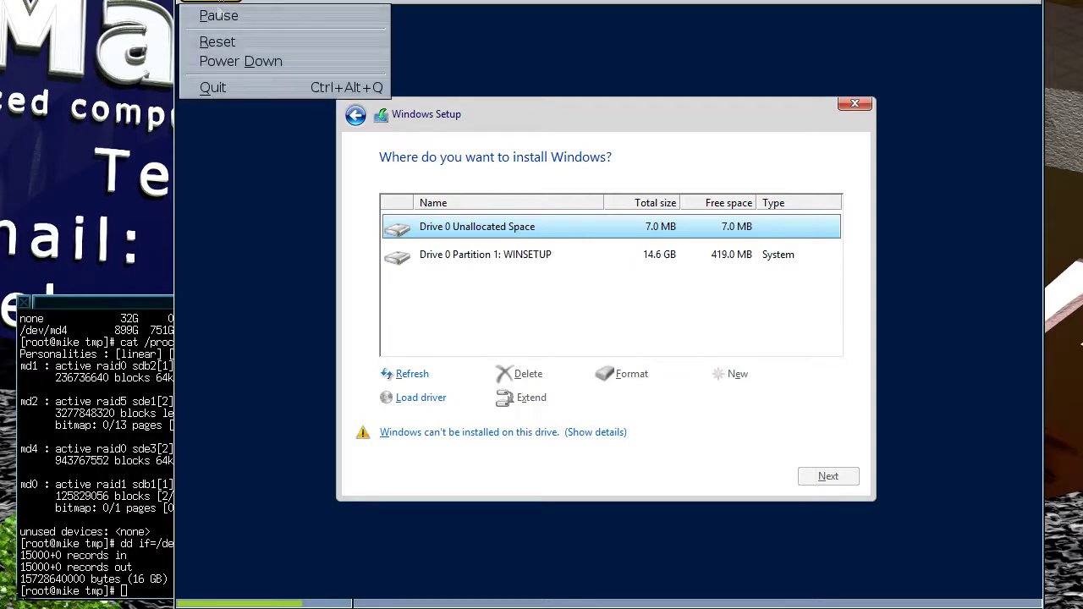
- Reset the VM and try the CentOS-7 Minimal entry, which fails to find its ISO
click(287, 42)
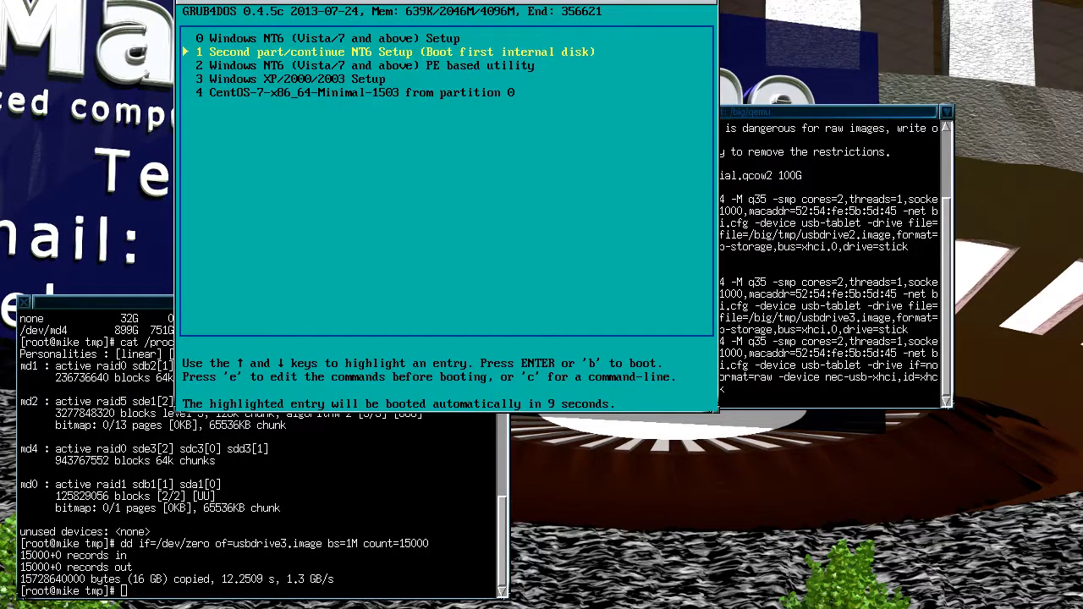
key(Down)
key(Down)
key(Down)
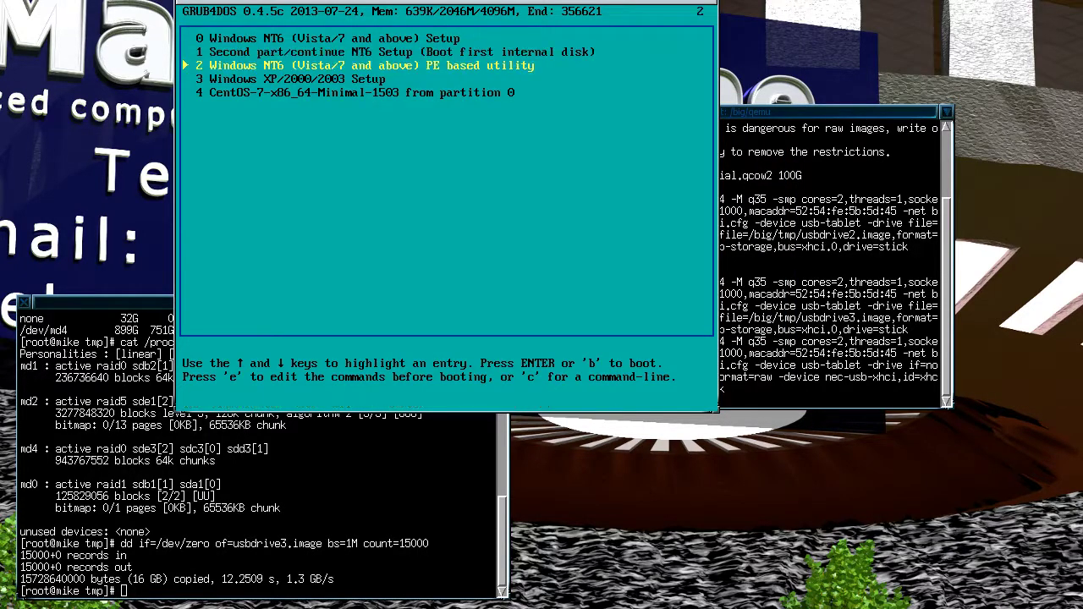
key(Return)
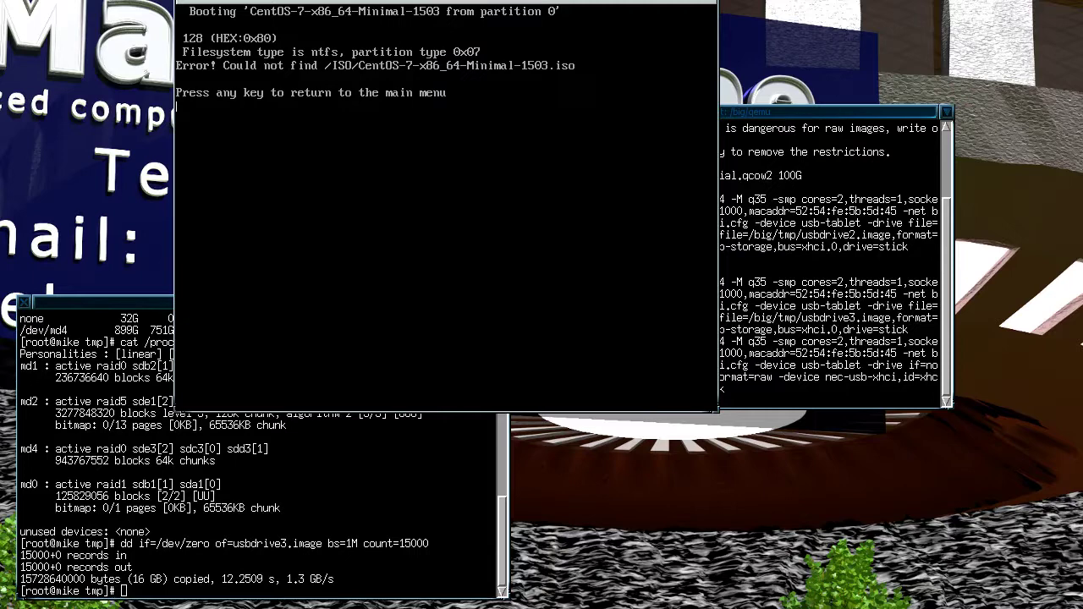
key(Return)
- Boot the Windows NT6 Setup entry from the GRUB4DOS menu
key(Down)
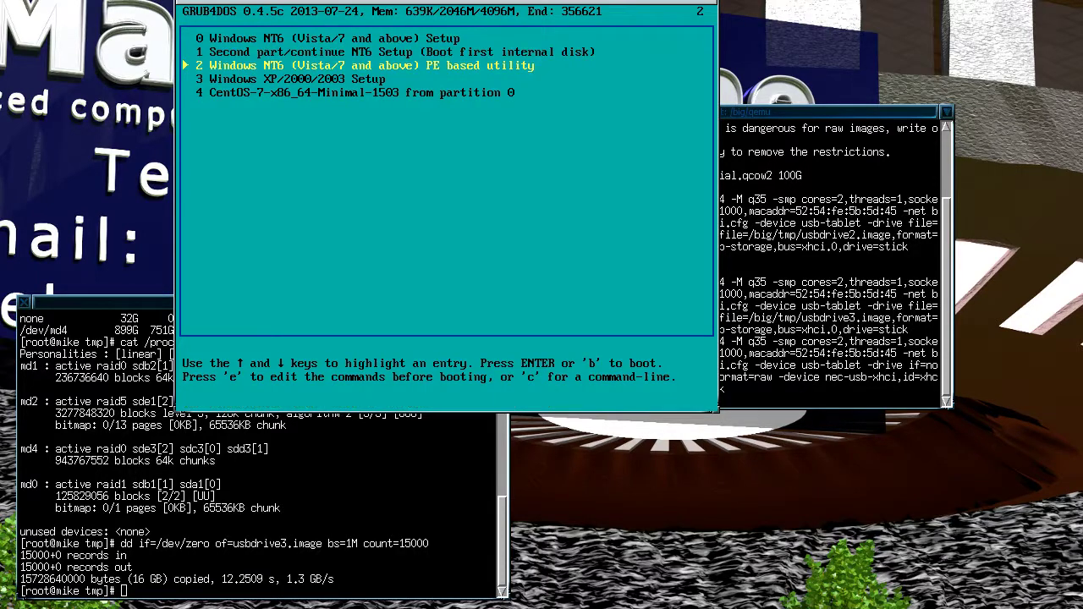
key(Down)
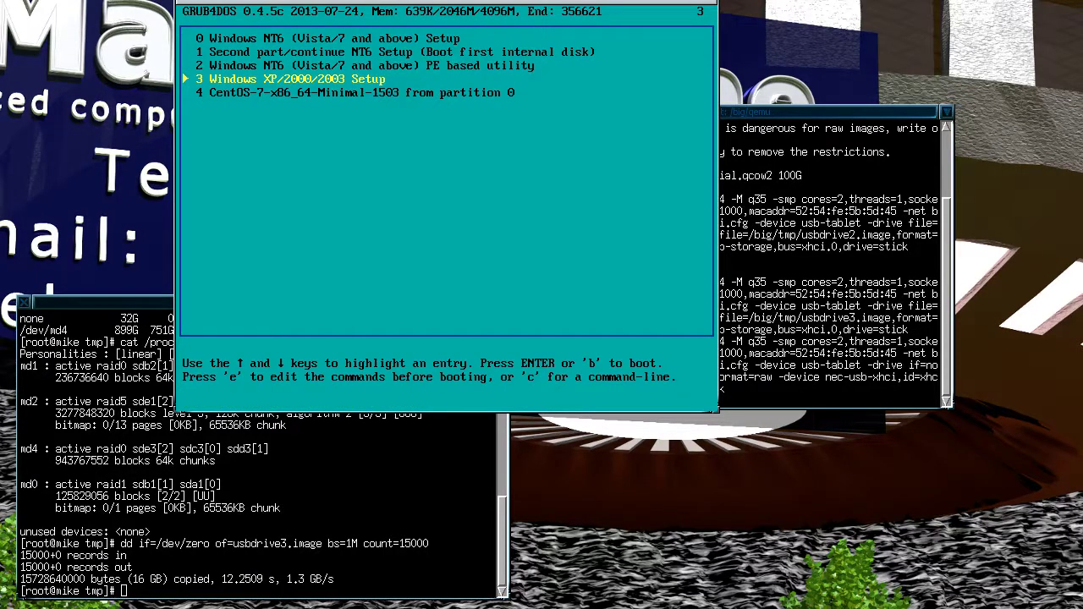
key(Up)
key(Up)
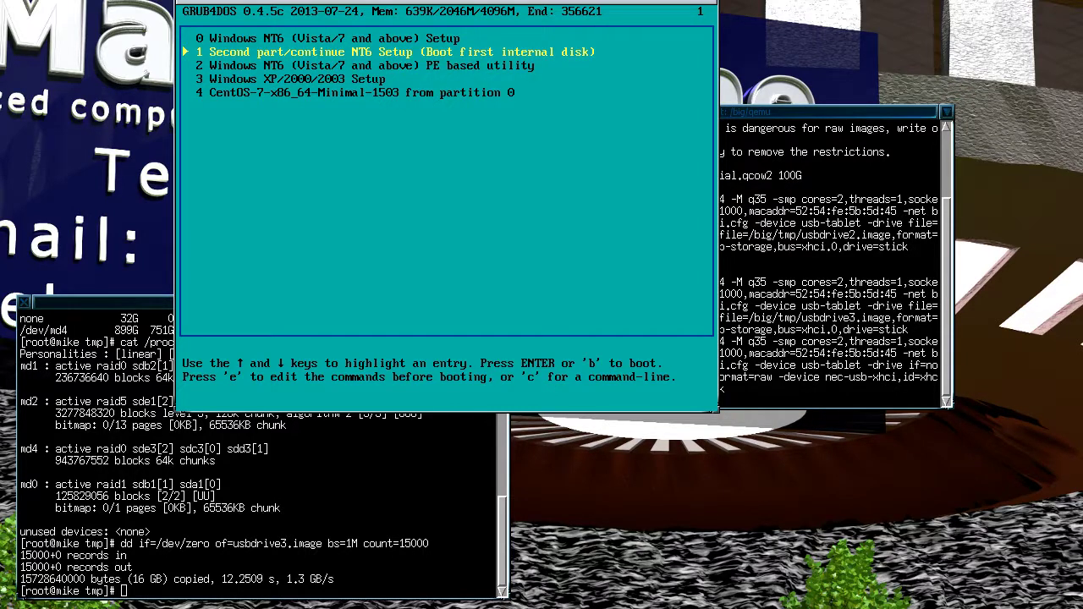
key(Up)
key(Return)
- Boot the third Boot Manager choice, Win7PESE_x86, and wait for its PE desktop with networking
key(Down)
key(Down)
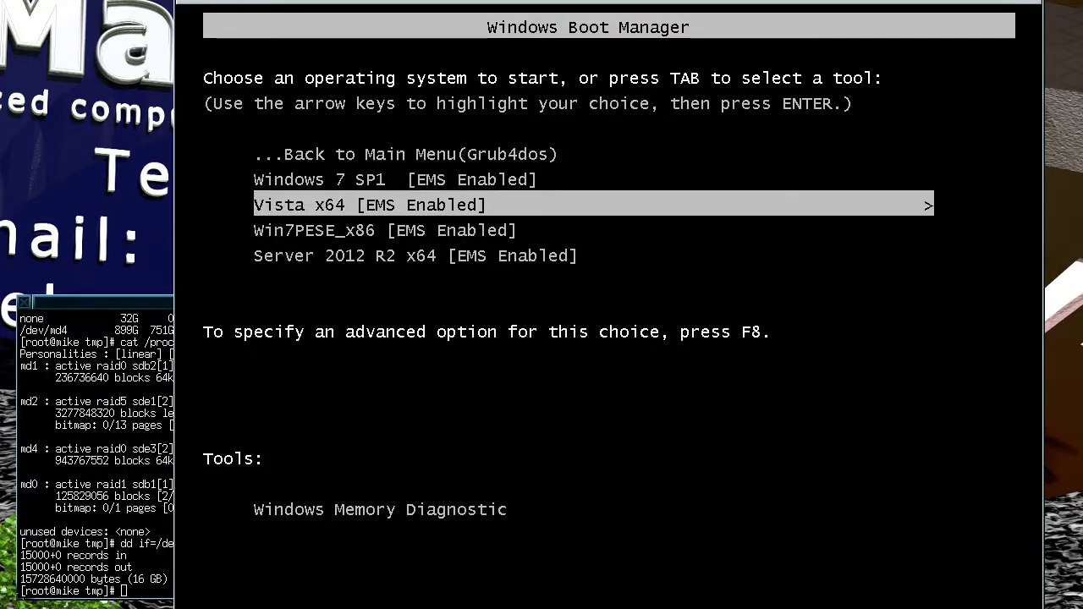
key(Down)
key(Return)
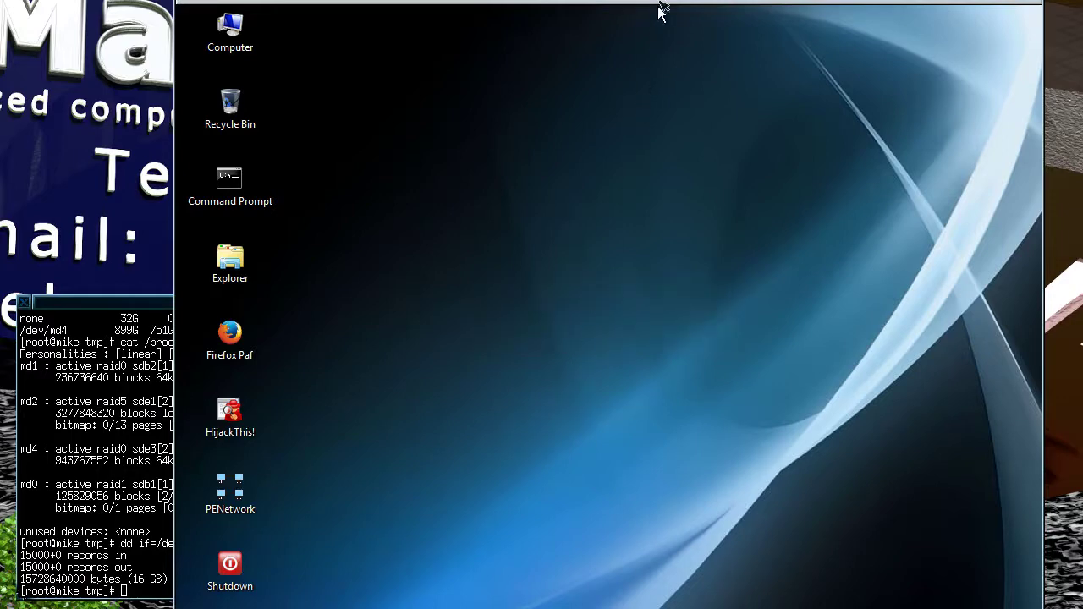
drag(660, 14, 668, 0)
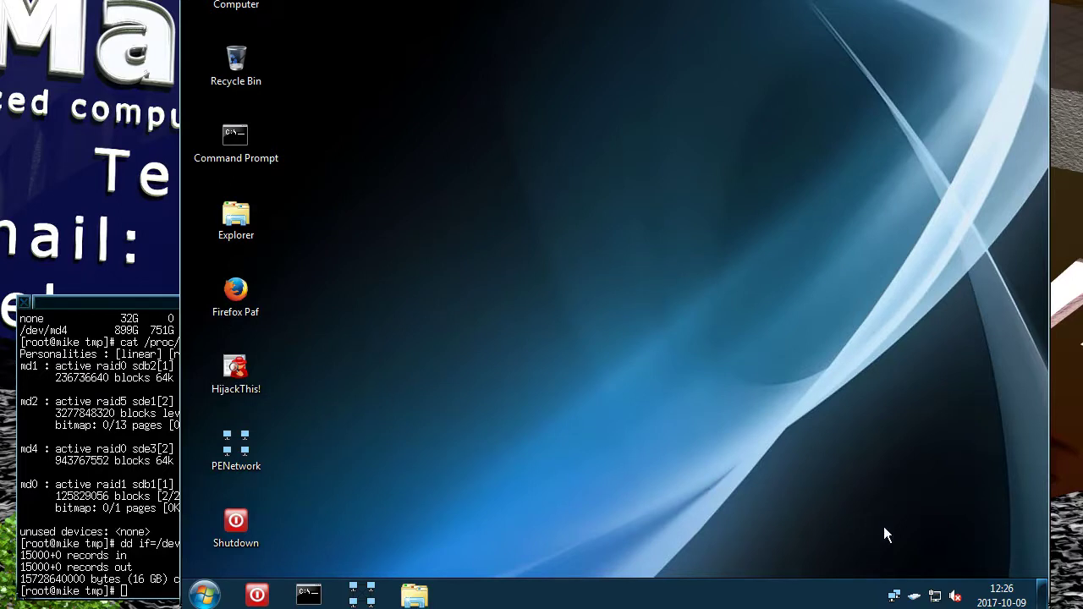
right_click(935, 595)
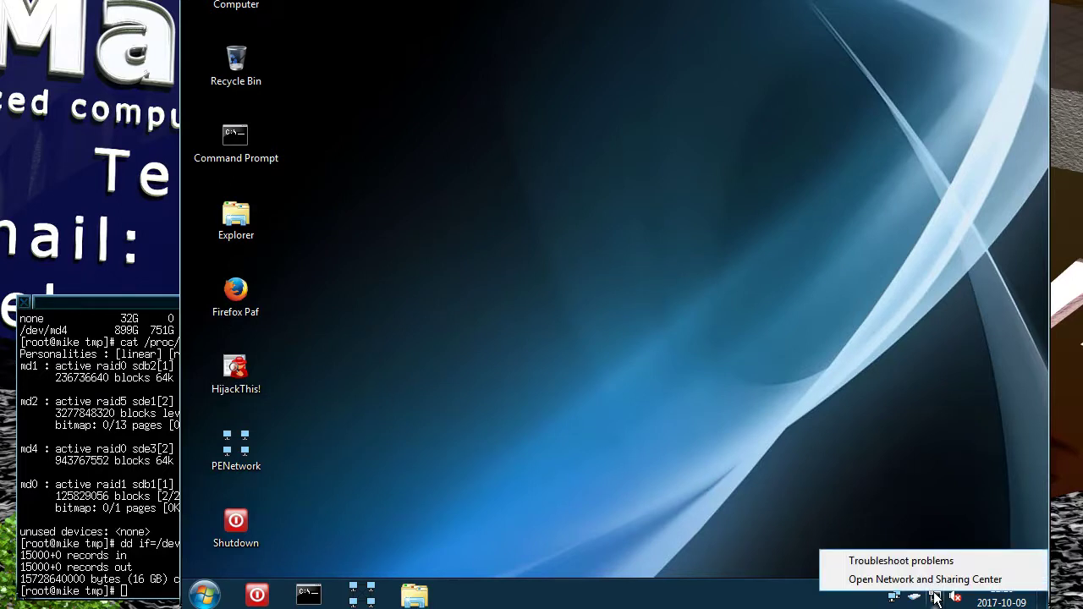
click(925, 579)
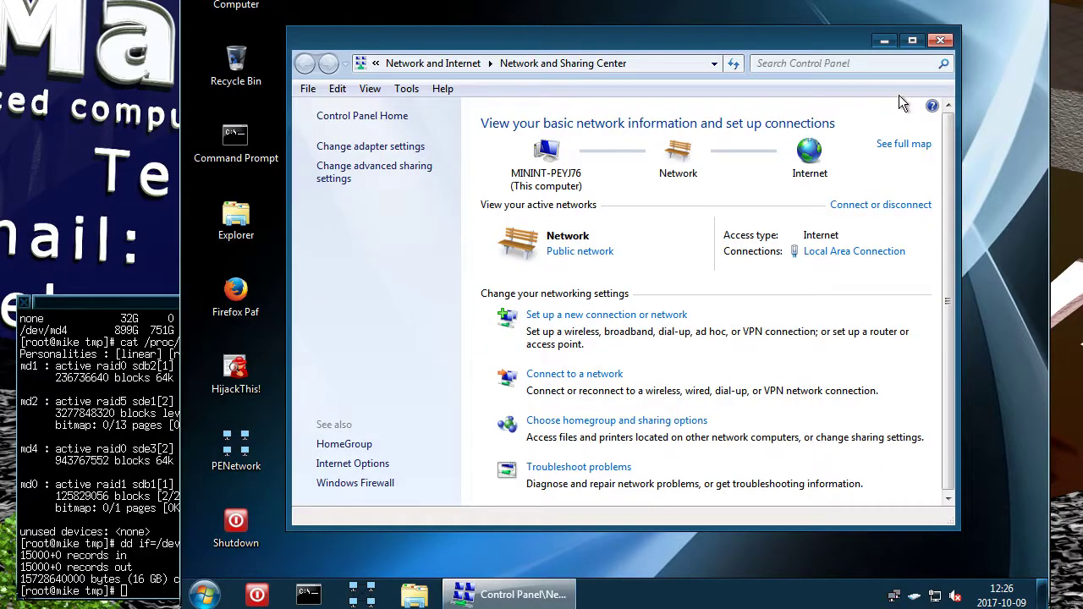
click(940, 41)
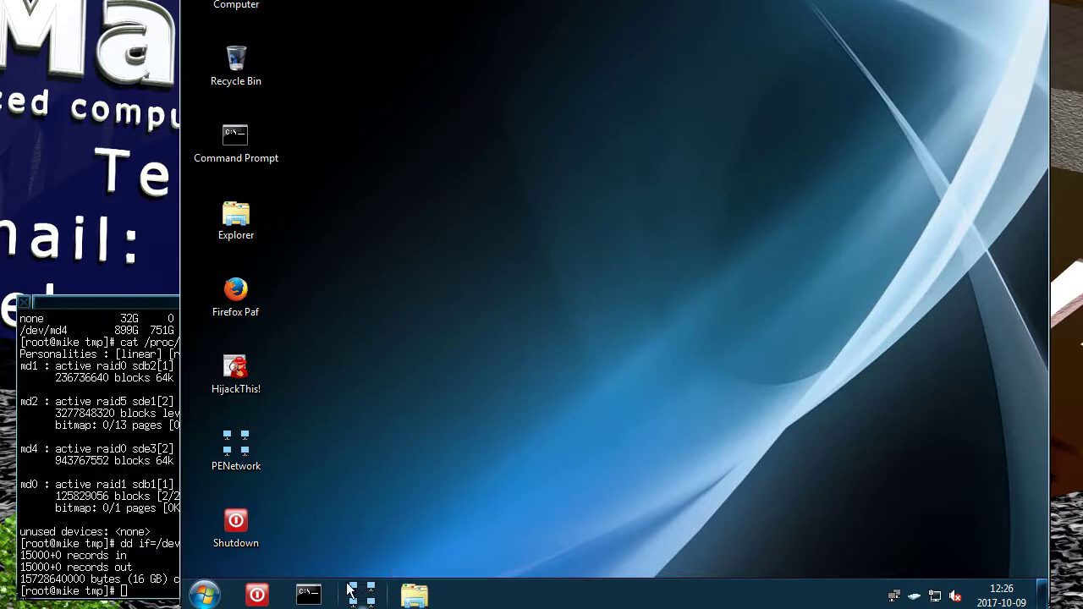
click(210, 594)
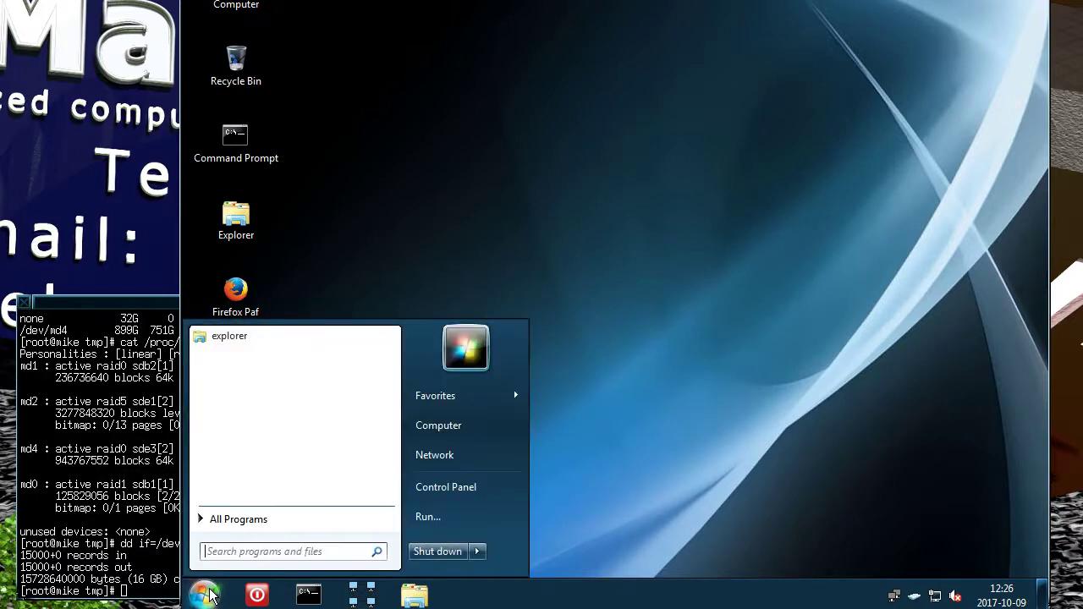
click(294, 522)
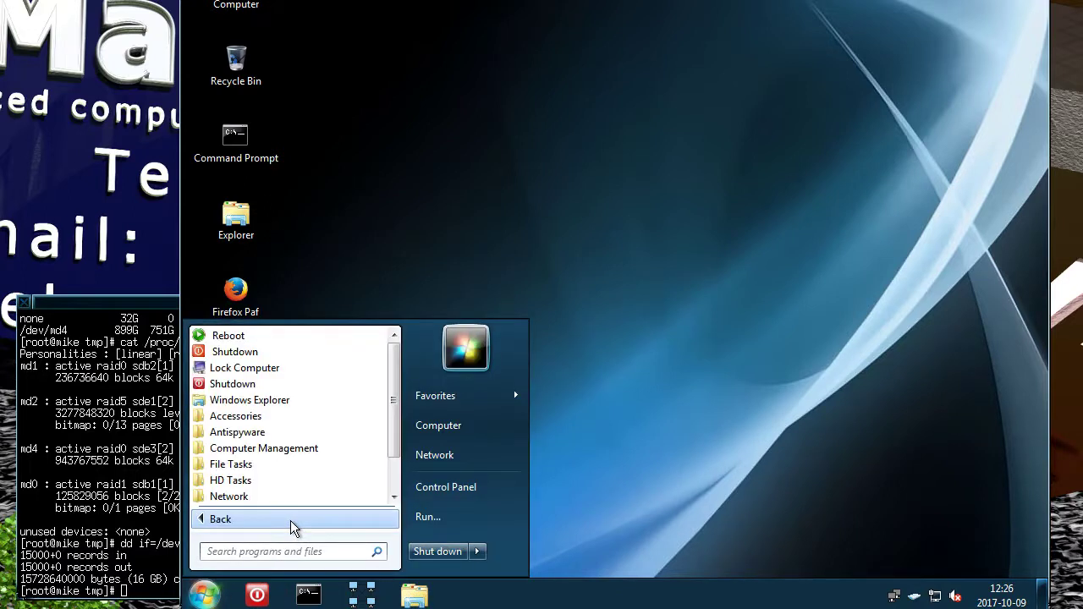
click(279, 433)
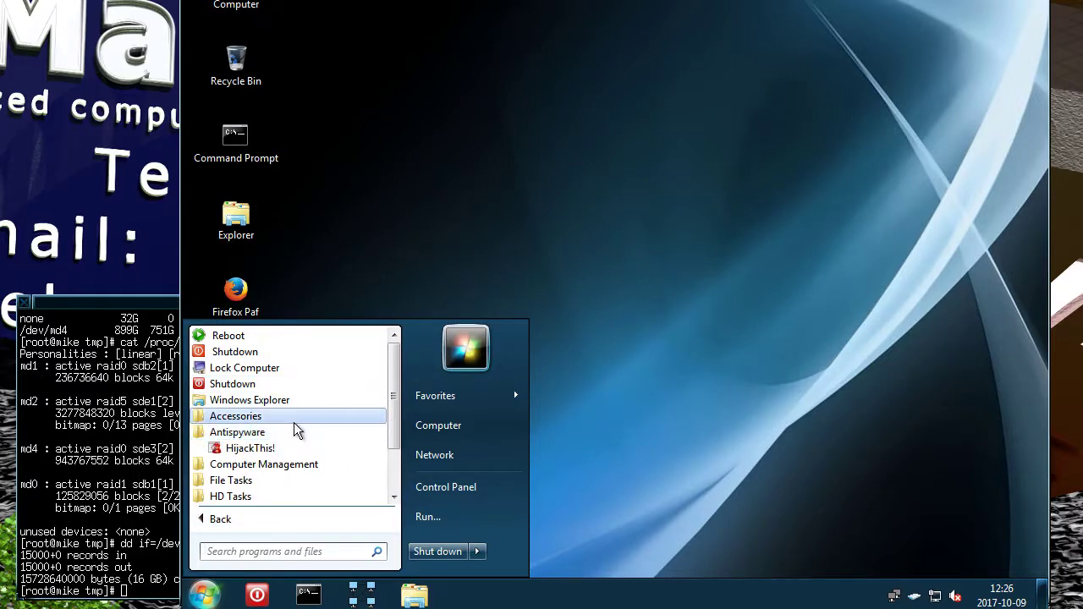
click(300, 419)
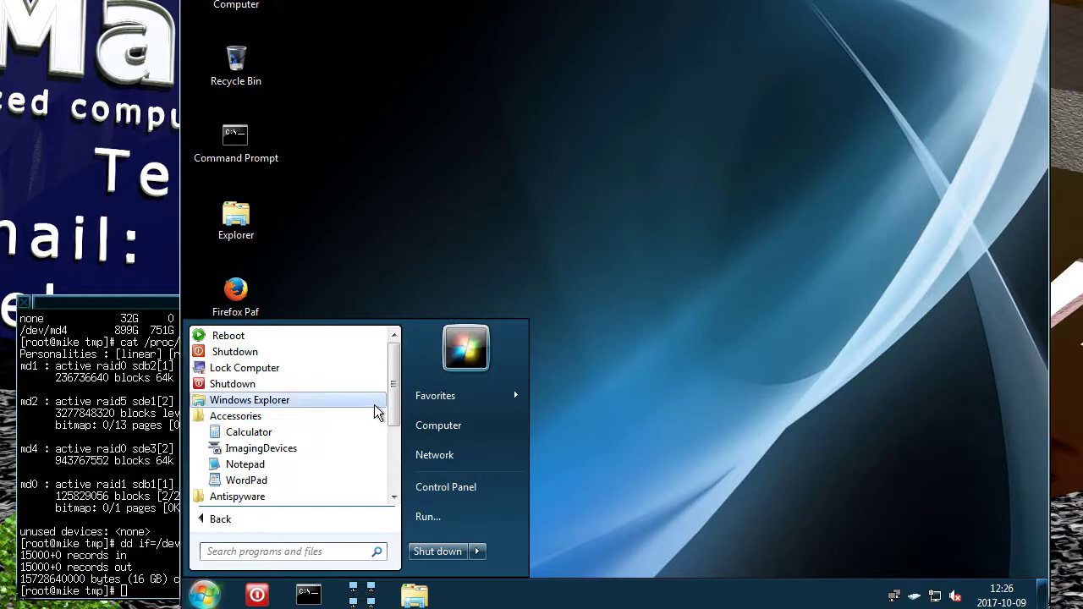
drag(391, 404, 393, 467)
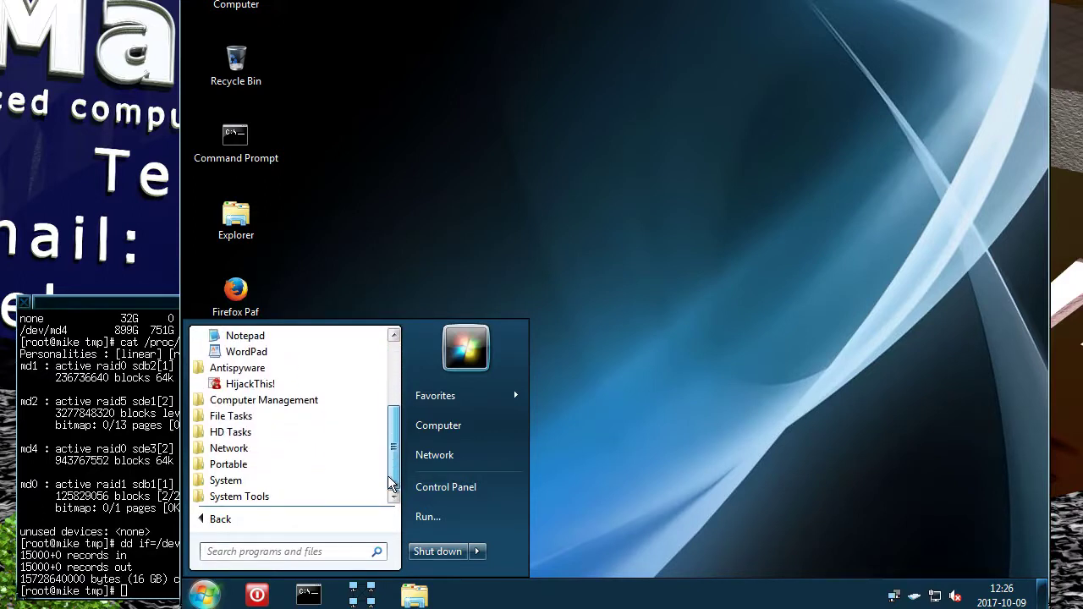
click(217, 418)
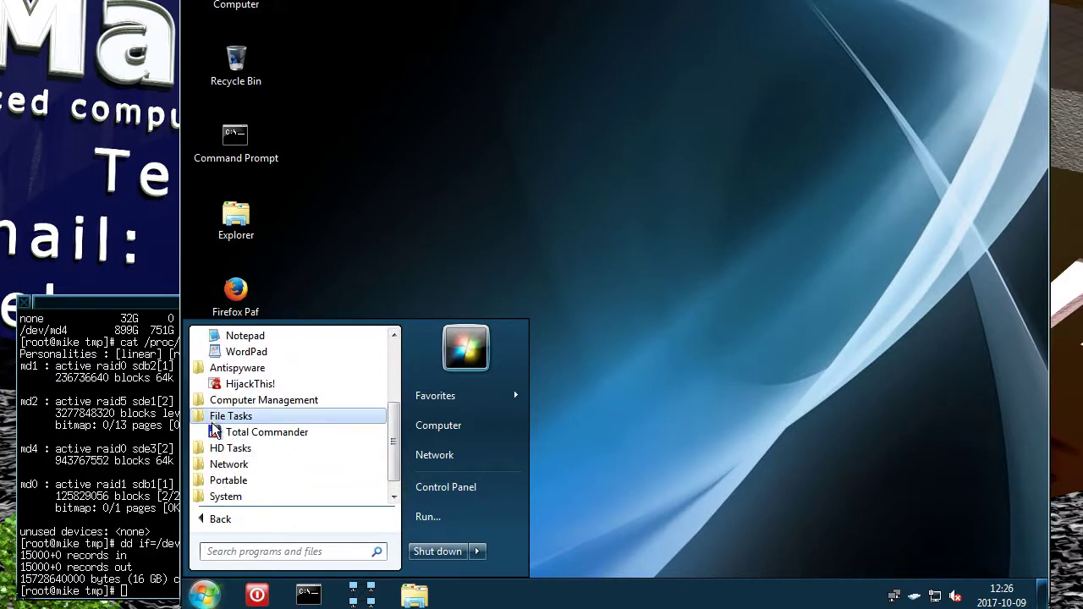
click(213, 451)
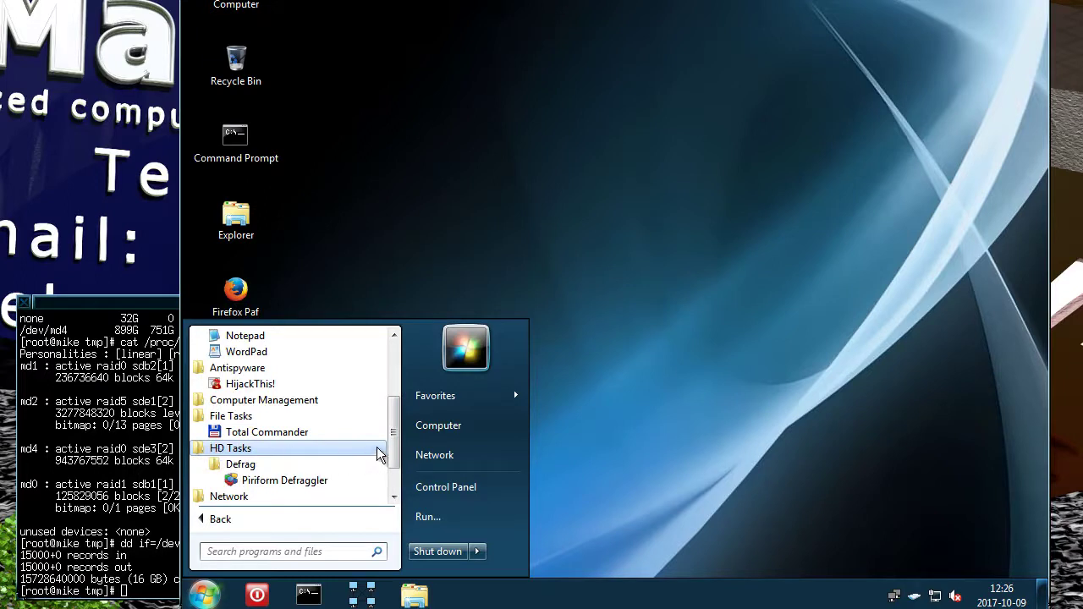
scroll(392, 444, down, 1)
click(217, 449)
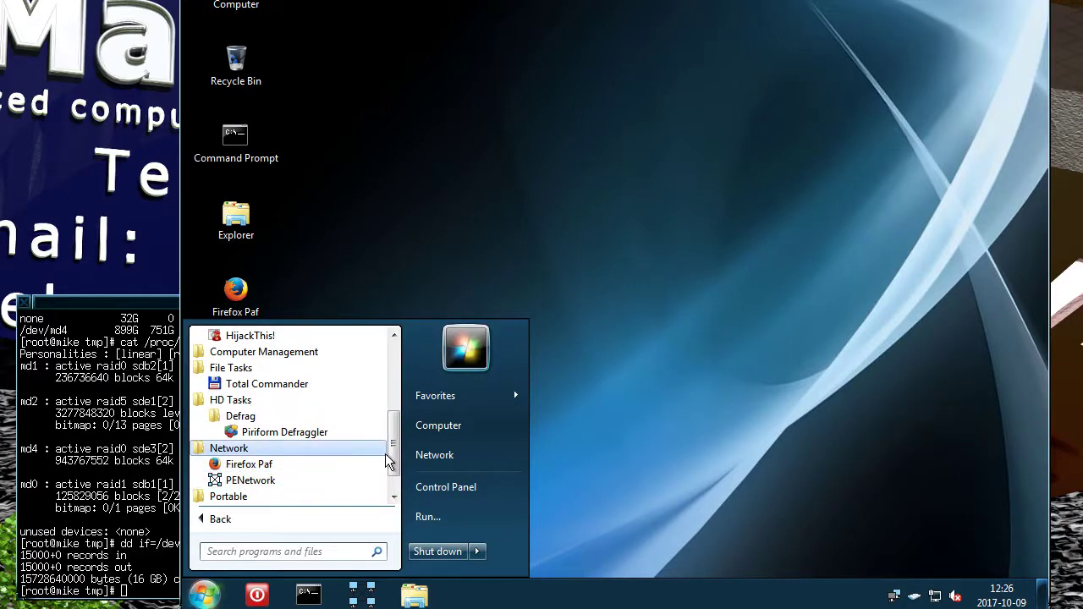
scroll(393, 460, down, 1)
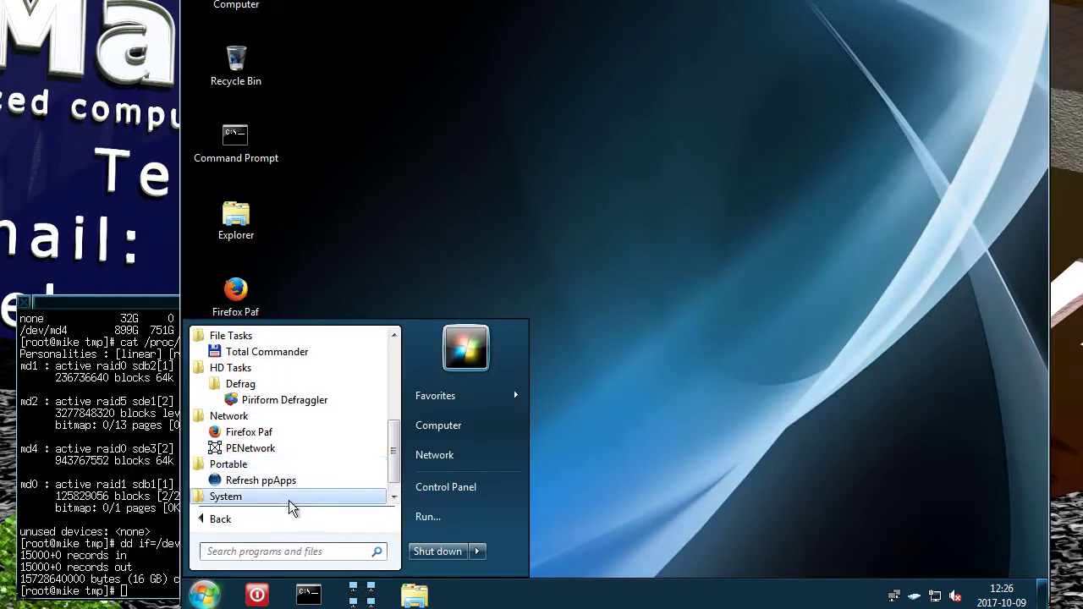
click(290, 499)
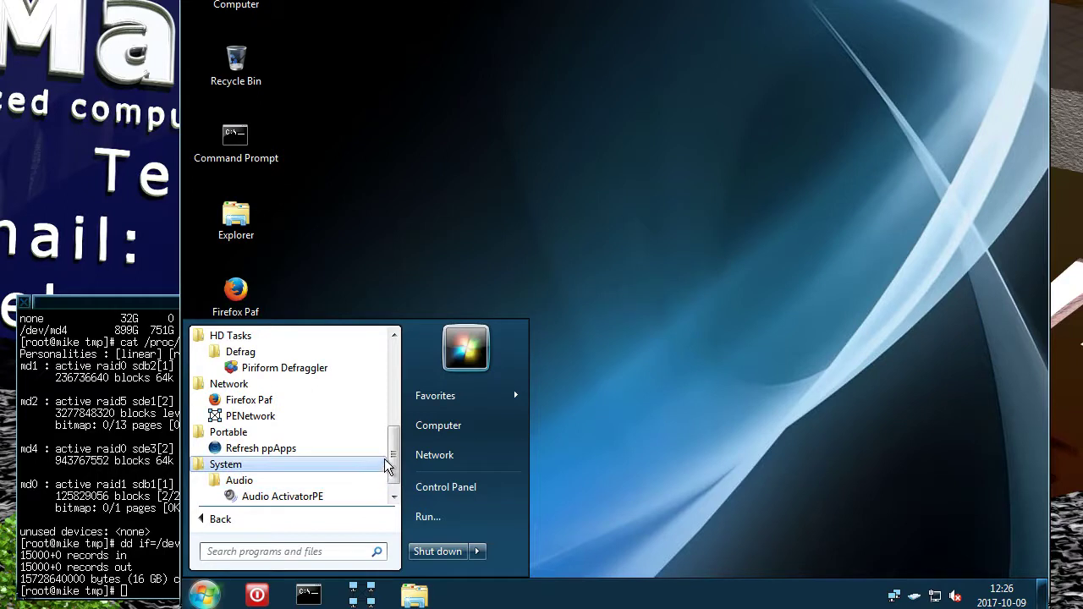
scroll(392, 478, down, 1)
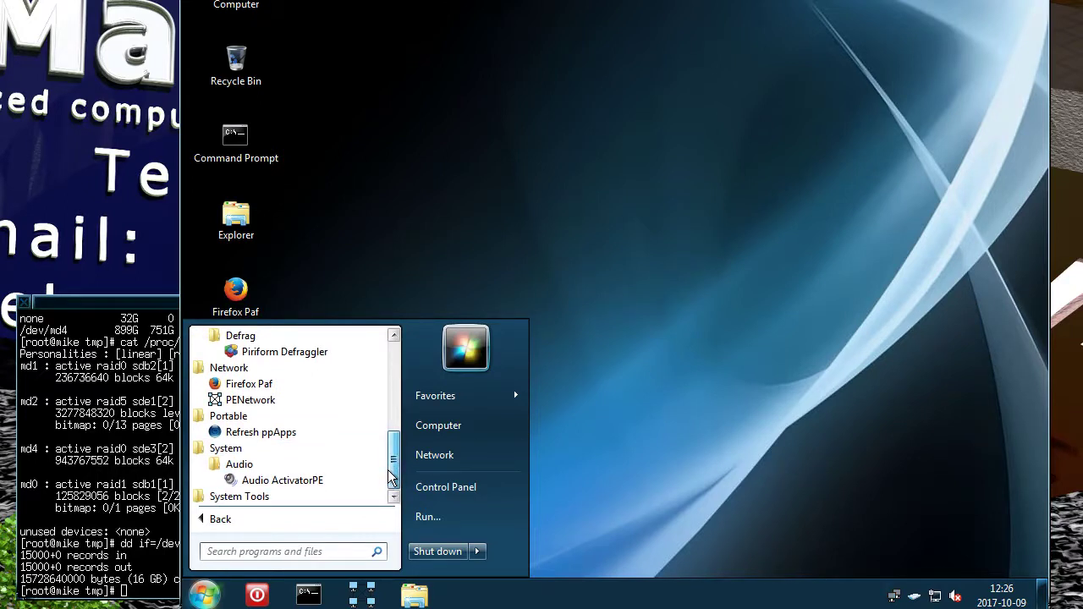
drag(392, 478, 388, 376)
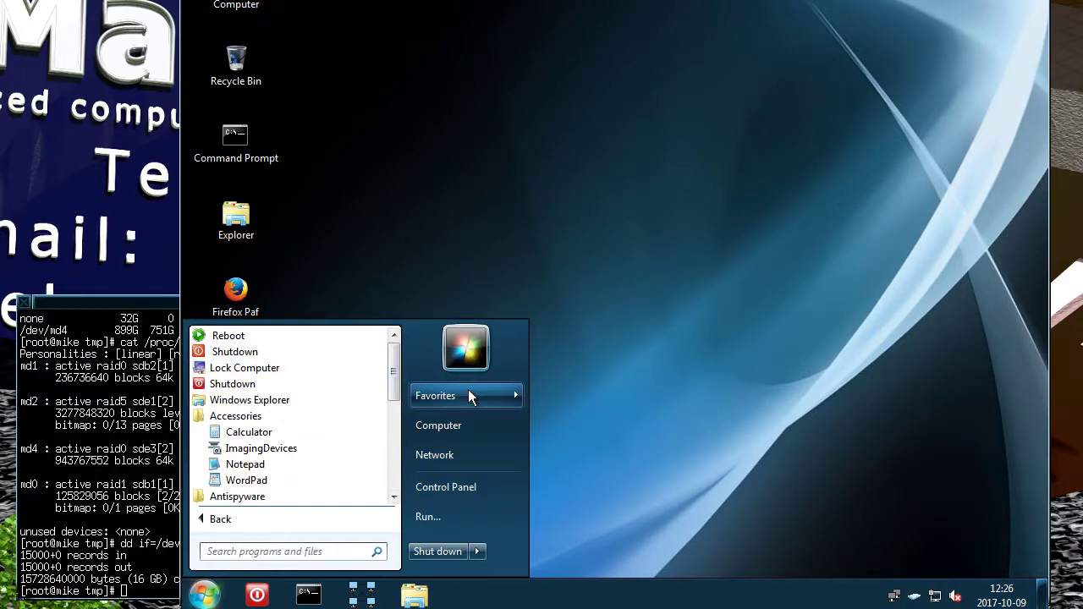
mouse_move(476, 394)
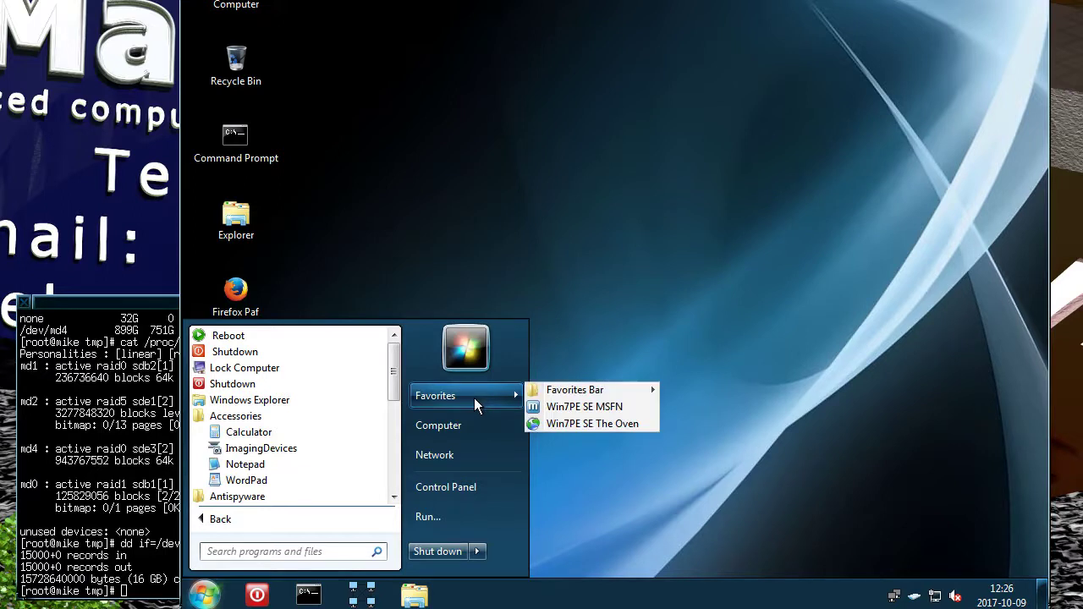
click(403, 230)
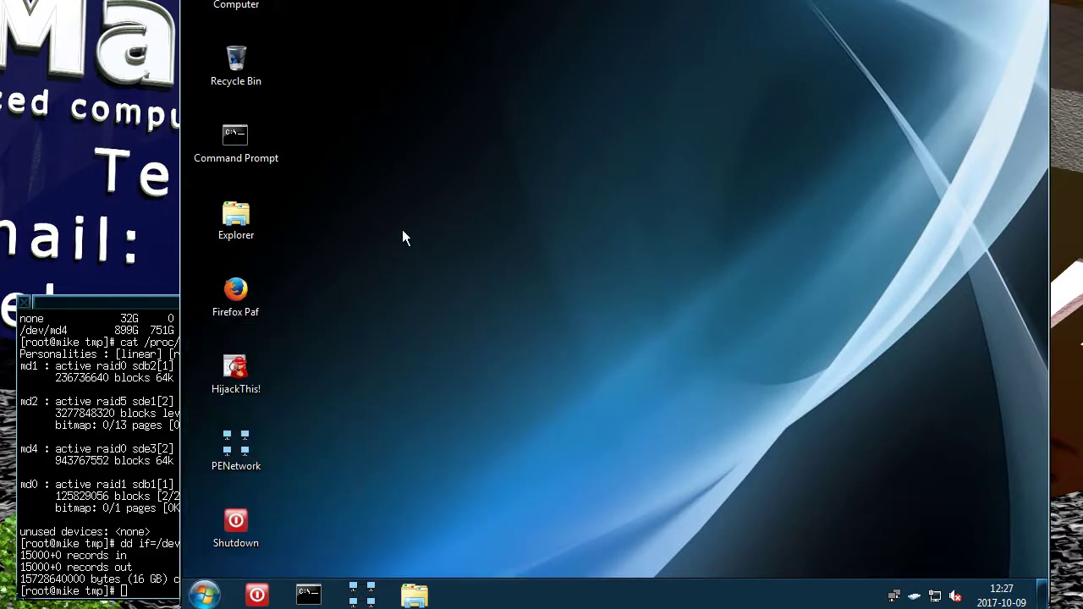